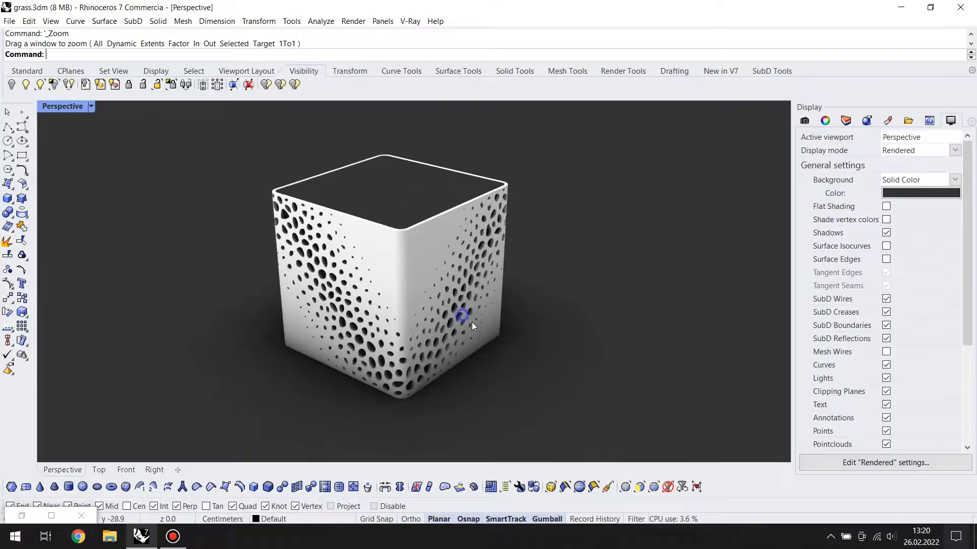
Open the voronoi Grasshopper definition and look over its component chain up to Surface Morph
left_click(21, 517)
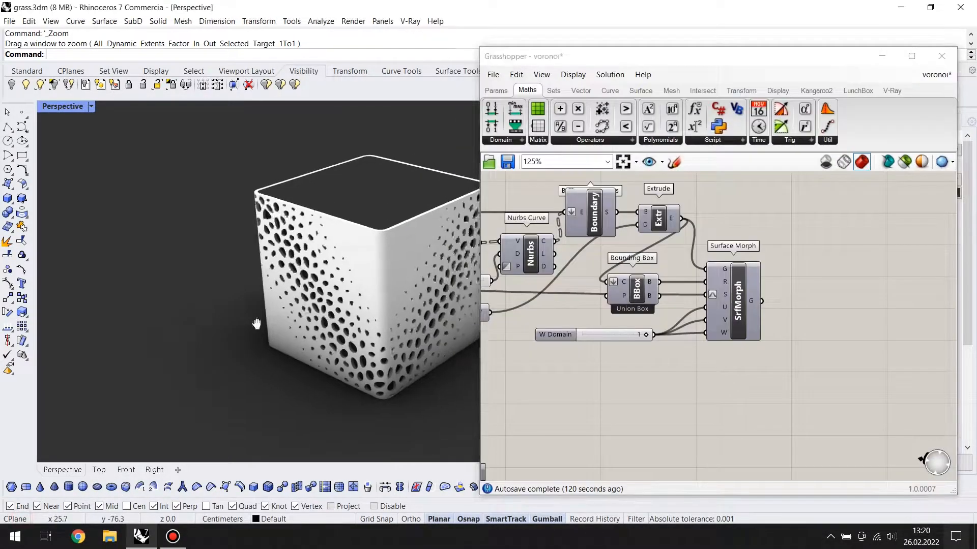
right_click_drag(257, 321, 234, 318)
scroll(673, 326, "down", 4)
right_click_drag(673, 326, 864, 331)
scroll(865, 331, "down", 2)
right_click_drag(535, 362, 791, 370)
scroll(696, 342, "up", 3)
right_click_drag(589, 305, 602, 306)
right_click_drag(834, 351, 631, 356)
right_click_drag(835, 364, 532, 363)
right_click_drag(853, 342, 612, 337)
scroll(684, 334, "up", 3)
Enable the preview of the Surface Morph component and view the resulting cube in the Perspective viewport
left_click(689, 323)
middle_click(689, 324)
left_click(713, 297)
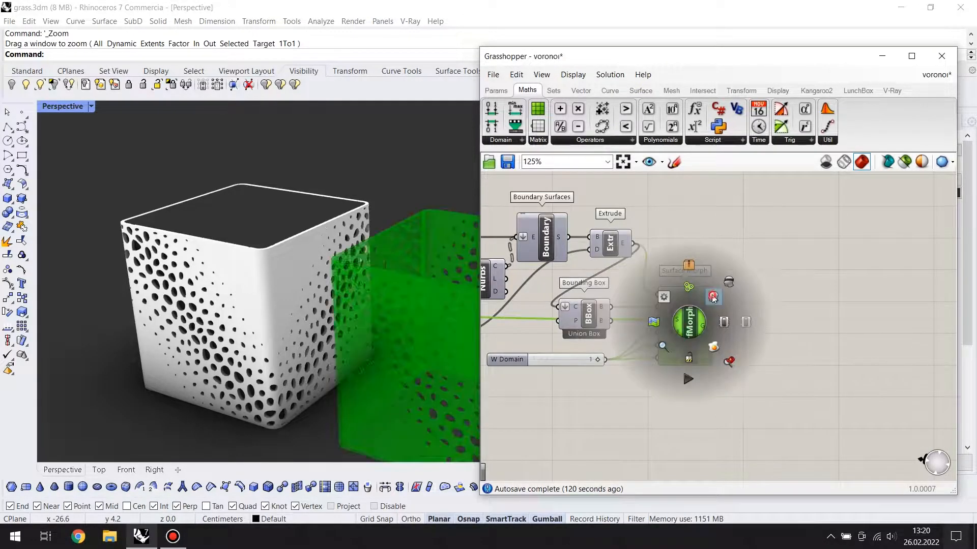
left_click(760, 366)
right_click_drag(295, 257, 329, 316)
Examine the rest of the definition, from the early components through Remap Numbers, Scale and Extrude to Surface Morph
scroll(697, 361, "down", 2)
right_click_drag(656, 373, 737, 361)
right_click_drag(592, 370, 785, 374)
scroll(786, 374, "down", 1)
right_click(685, 336)
left_click(716, 303)
right_click_drag(560, 258, 921, 244)
scroll(714, 307, "down", 2)
scroll(686, 299, "up", 4)
right_click_drag(810, 320, 755, 323)
scroll(793, 326, "down", 1)
right_click_drag(857, 334, 821, 329)
mouse_move(884, 324)
right_mouse_down()
mouse_move(779, 324)
mouse_move(828, 332)
mouse_move(802, 321)
mouse_move(705, 323)
mouse_move(750, 323)
right_mouse_up()
mouse_move(849, 323)
right_mouse_down()
mouse_move(743, 328)
mouse_move(726, 338)
right_mouse_up()
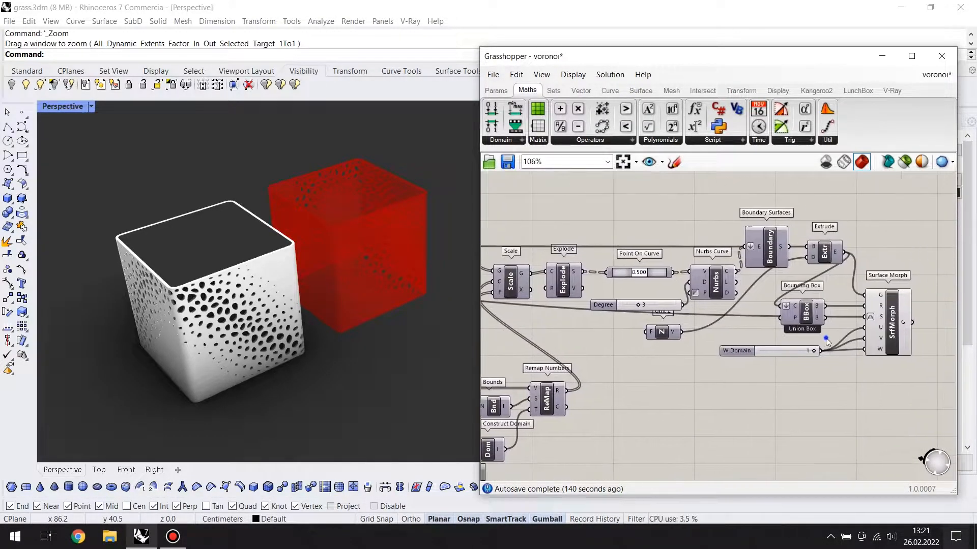
right_click_drag(827, 336, 724, 340)
left_click(786, 338)
left_click(752, 383)
right_click_drag(604, 355, 666, 356)
right_click_drag(621, 366, 765, 362)
scroll(704, 367, "down", 2)
scroll(766, 362, "down", 3)
scroll(682, 354, "down", 6)
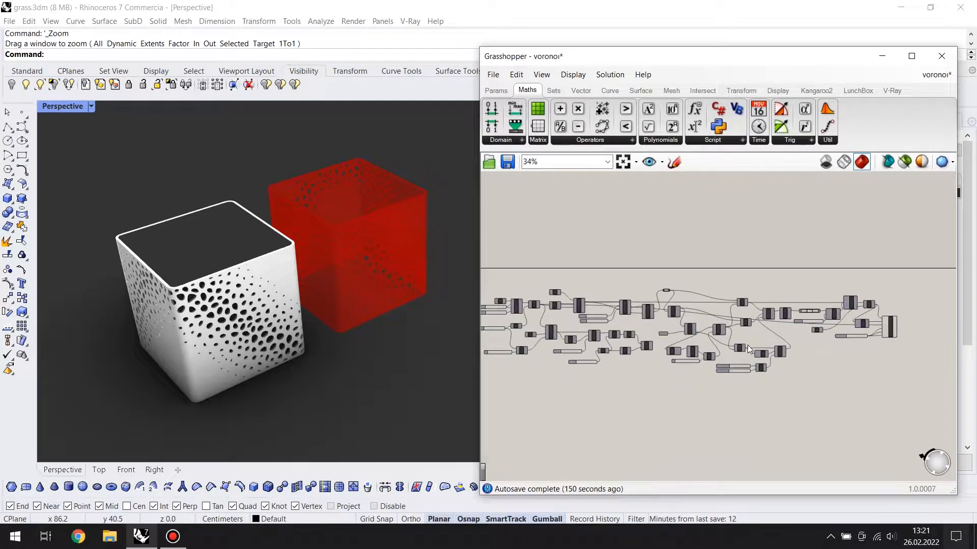
Delete all components of the existing definition and the perforated cube from the Rhino model
left_click_drag(927, 256, 505, 400)
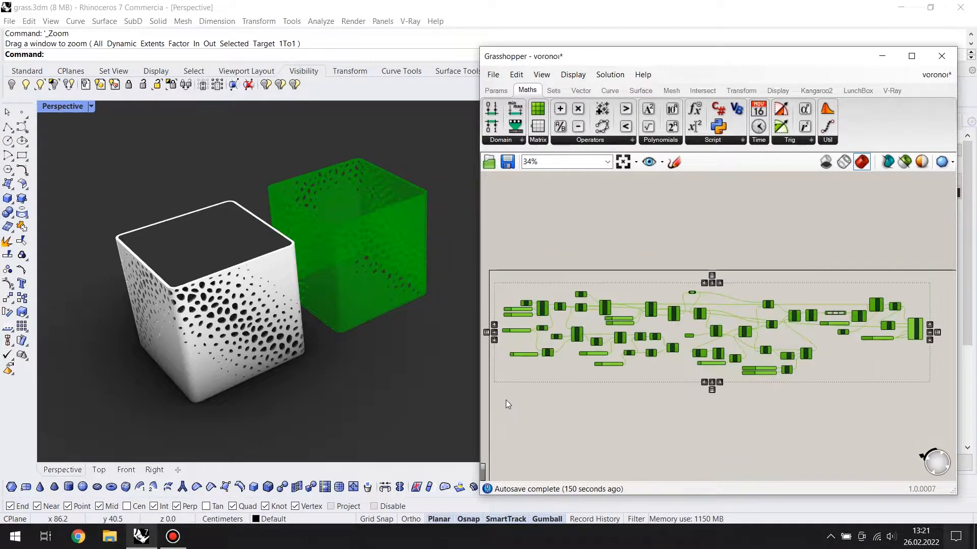
key("Delete")
left_click_drag(333, 192, 158, 385)
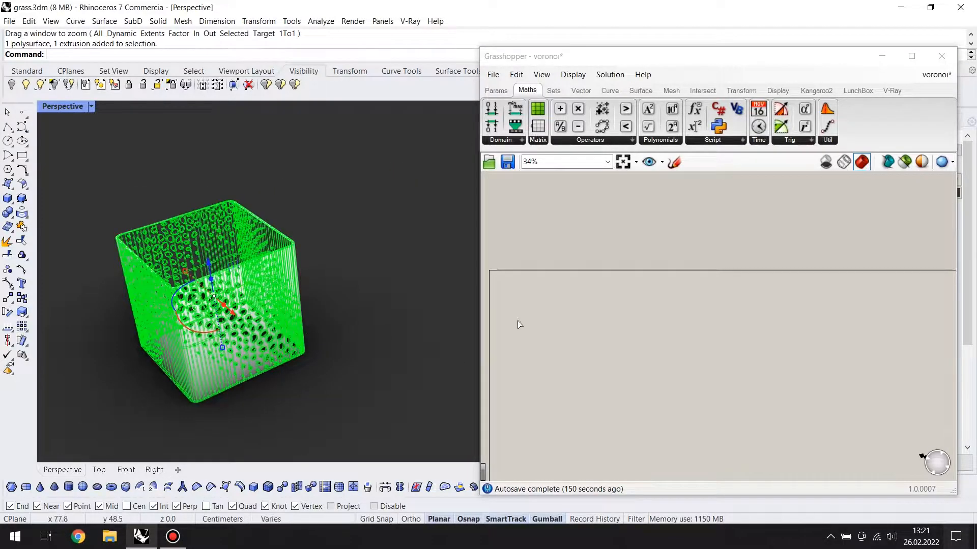
key("Delete")
Add a Rectangle component at the start of the empty canvas
right_click_drag(616, 339, 727, 298)
scroll(652, 329, "up", 5)
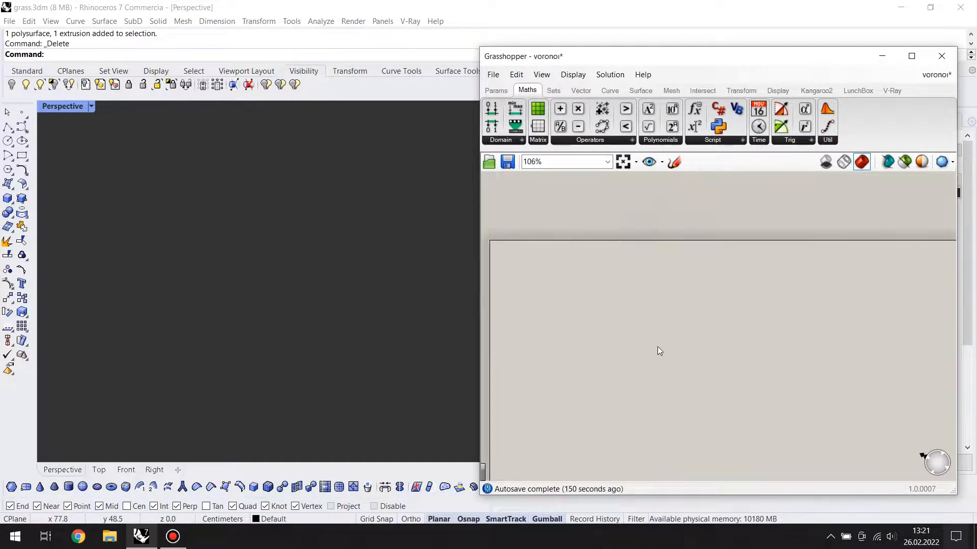
scroll(708, 326, "up", 1)
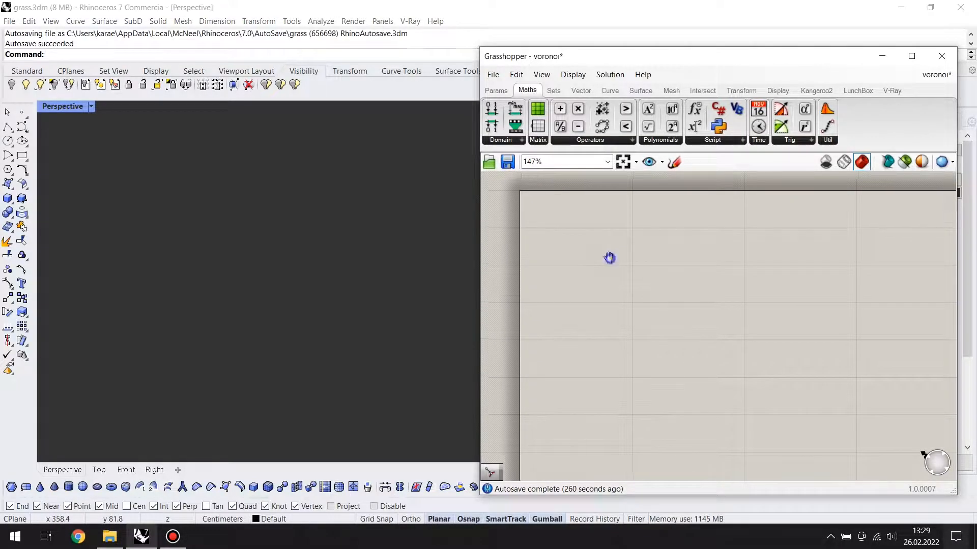
mouse_move(611, 257)
right_mouse_down()
mouse_move(596, 251)
mouse_move(657, 279)
right_mouse_up()
double_click(596, 249)
type("rect")
left_click(600, 233)
scroll(604, 253, "up", 2)
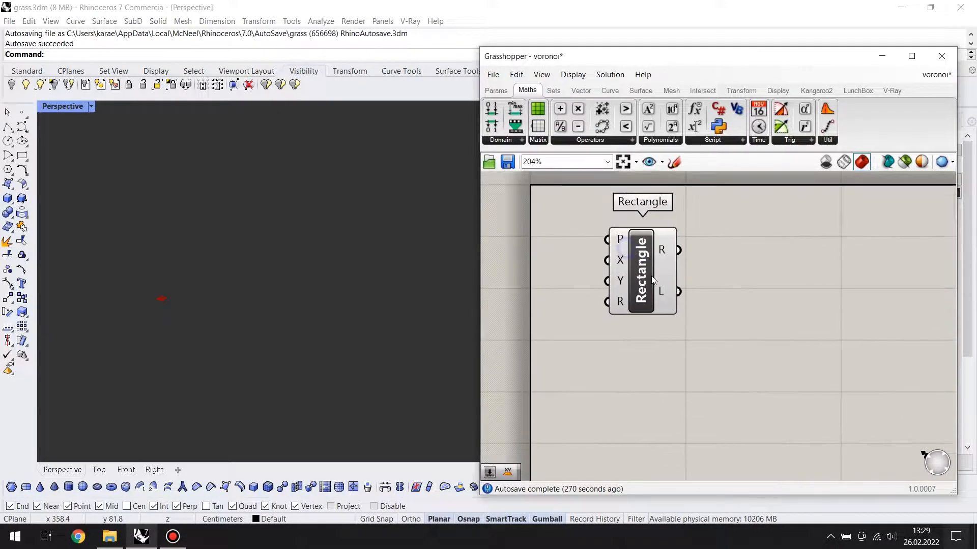
Add an XY Plane component and feed it into the Rectangle's plane input
left_click_drag(656, 280, 789, 333)
double_click(609, 267)
type("x")
left_click(590, 252)
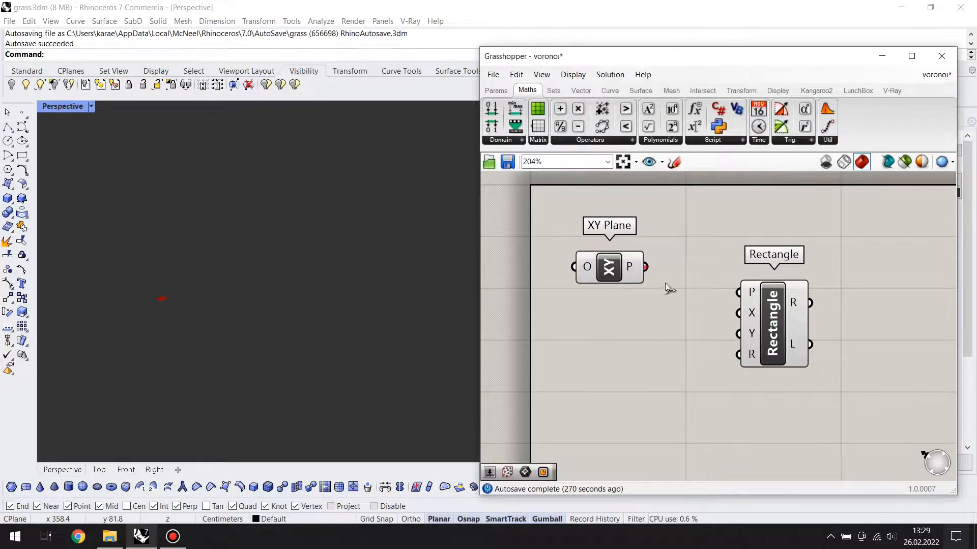
Add a number slider of 50 and connect it to both the X and Y size inputs of the Rectangle
double_click(659, 359)
type("50")
key("Return")
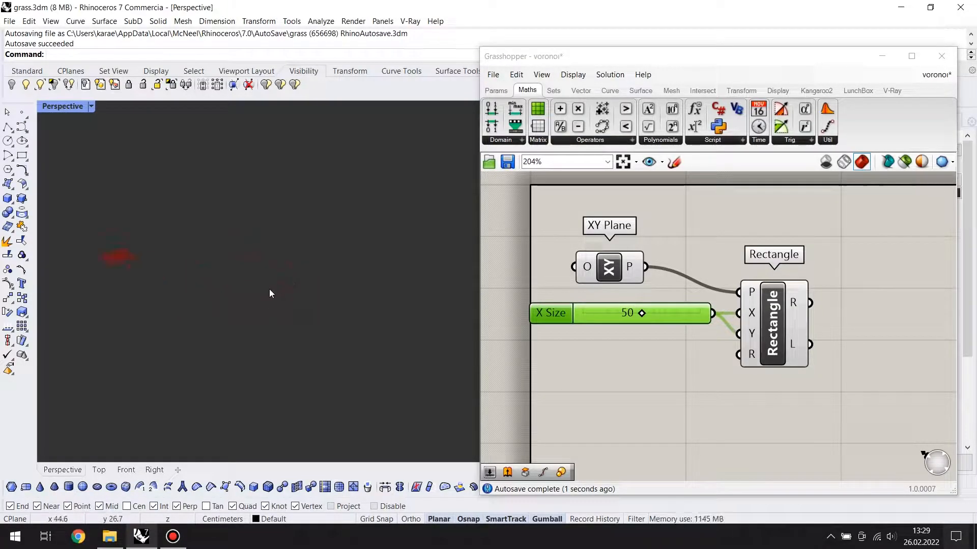
type("Z")
key("Return")
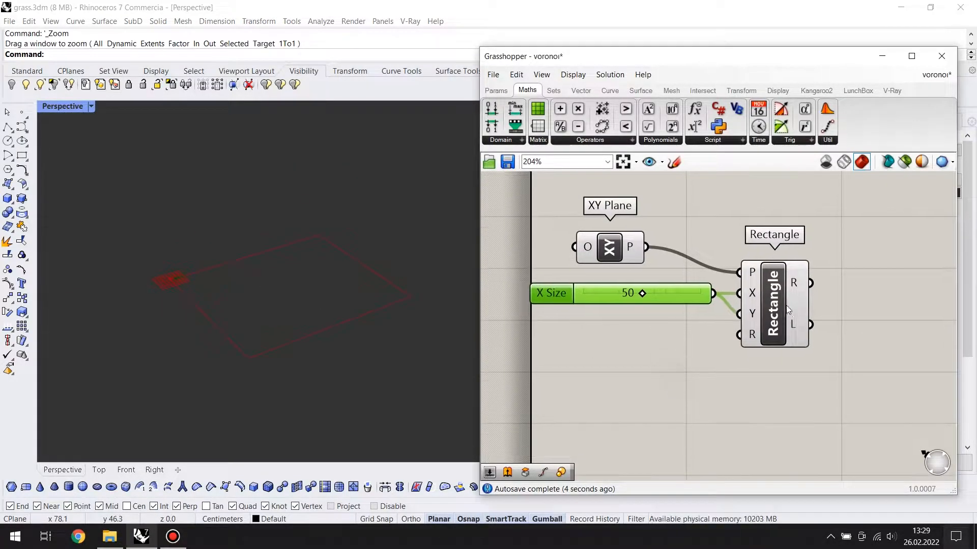
left_click_drag(788, 311, 792, 281)
left_click(681, 283)
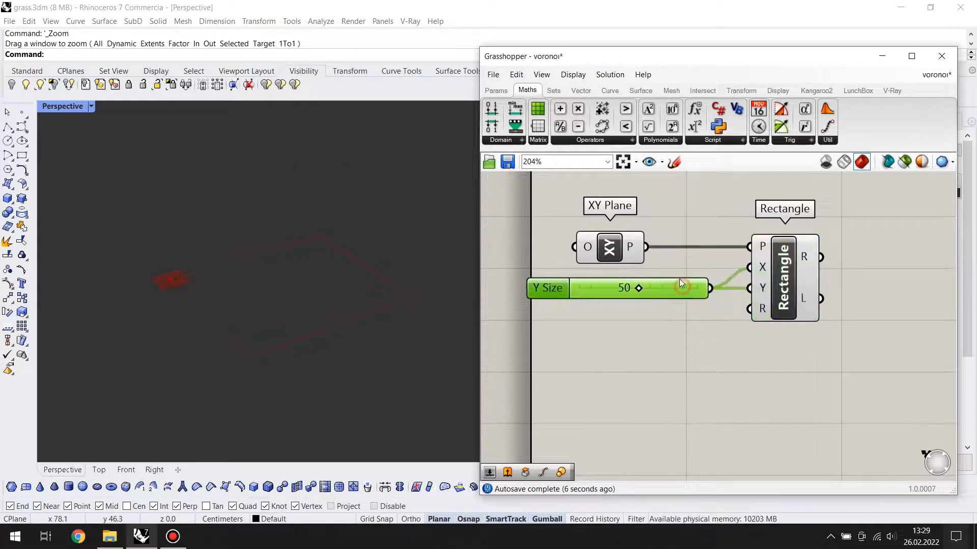
Add a number slider for the Rectangle's radius input and set it to 5
double_click(658, 331)
type("3")
key("Return")
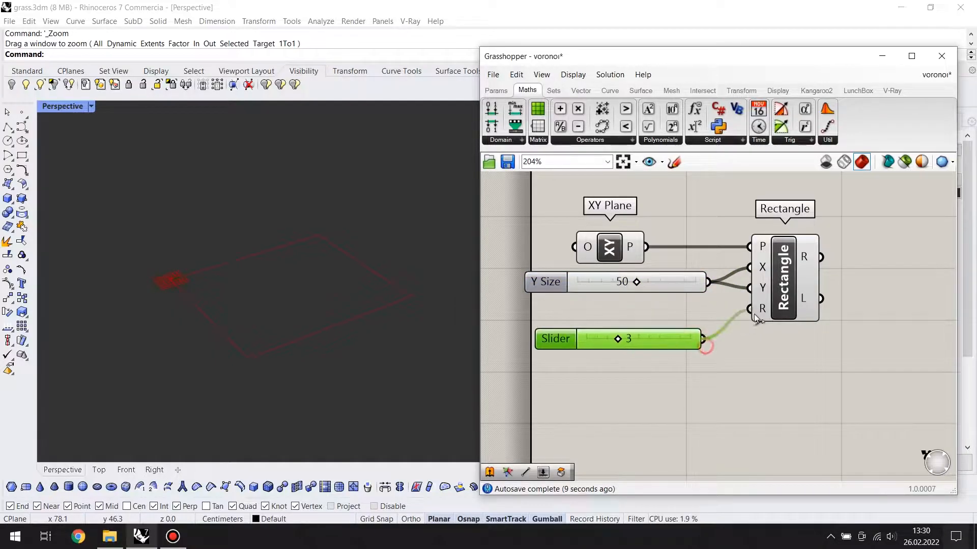
left_click_drag(744, 324, 750, 308)
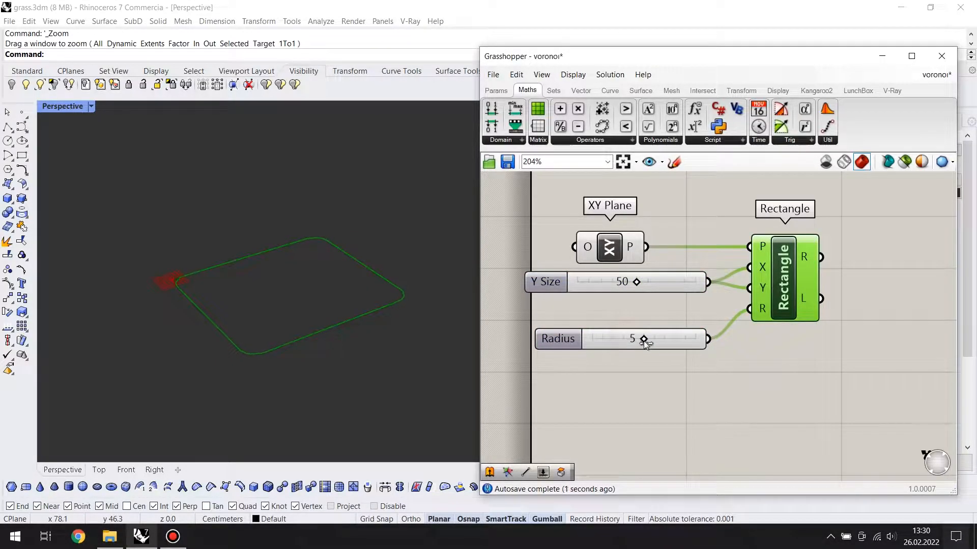
Switch the Perspective viewport to Wireframe display and align the Radius slider with the Rectangle's R input
left_click(90, 107)
left_click(109, 149)
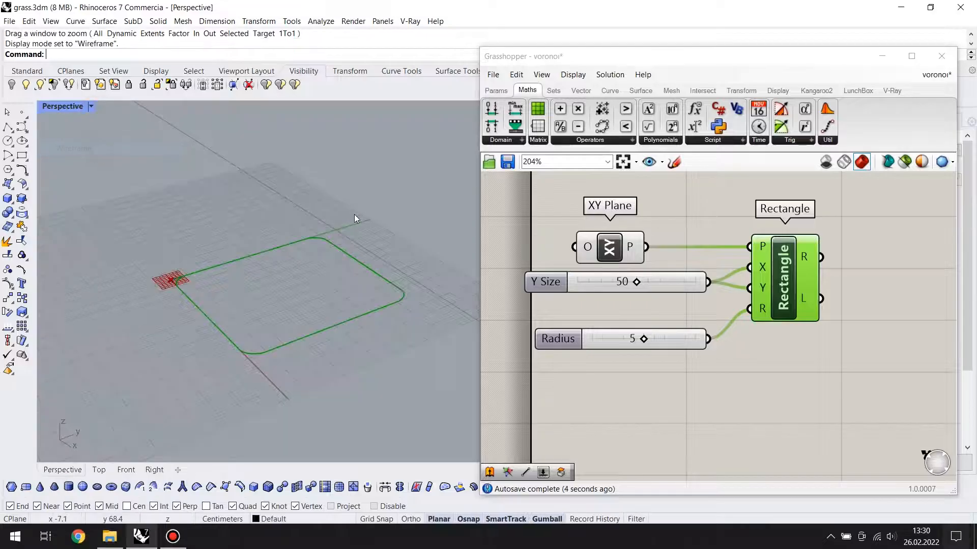
left_click(672, 462)
right_click_drag(316, 314, 370, 340)
scroll(371, 339, "up", 2)
right_click_drag(706, 387, 676, 391)
left_click_drag(655, 343, 651, 313)
right_click_drag(738, 344, 686, 363)
right_click_drag(802, 371, 785, 388)
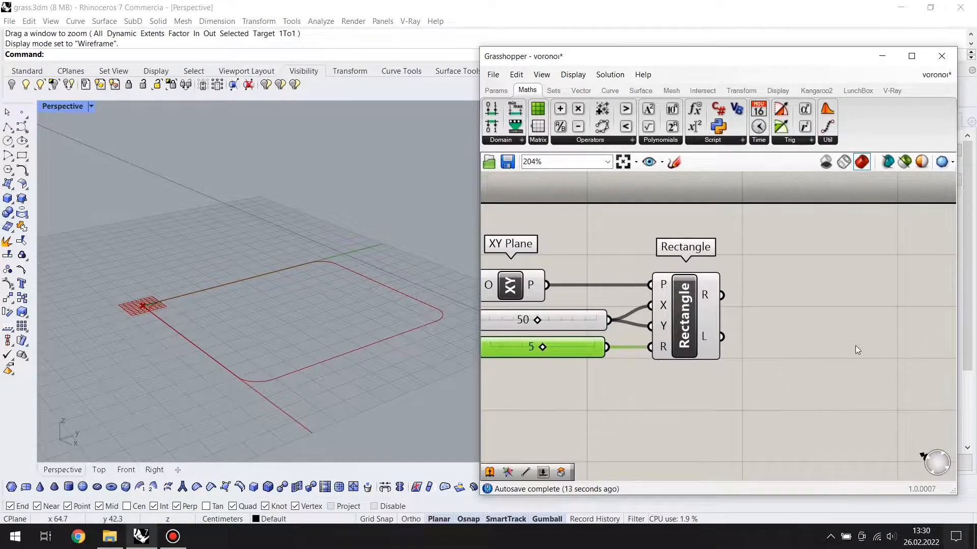
Add an Extrude component and connect the Rectangle output to its base input
double_click(786, 326)
type("ex")
key("Return")
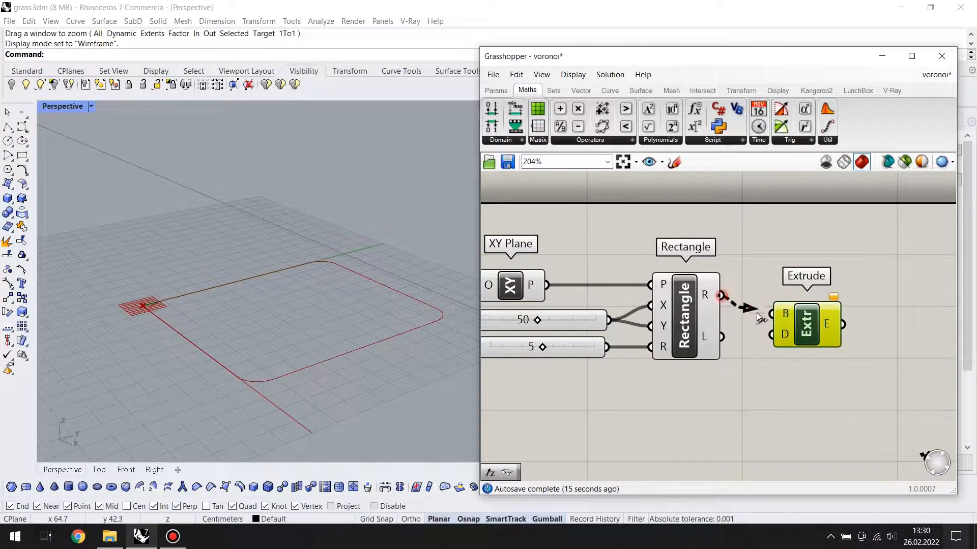
left_click_drag(743, 307, 771, 313)
left_click_drag(799, 326, 805, 337)
Add a Unit Z vector with a factor slider of 50 and connect it to the Extrude direction input
double_click(748, 420)
type("z")
left_click(745, 402)
left_click_drag(784, 420, 709, 423)
double_click(593, 412)
type("50")
key("Return")
right_click_drag(683, 451, 743, 414)
scroll(720, 401, "down", 2)
left_click_drag(714, 379, 686, 400)
scroll(356, 309, "down", 4)
right_click_drag(360, 312, 330, 324, "shift")
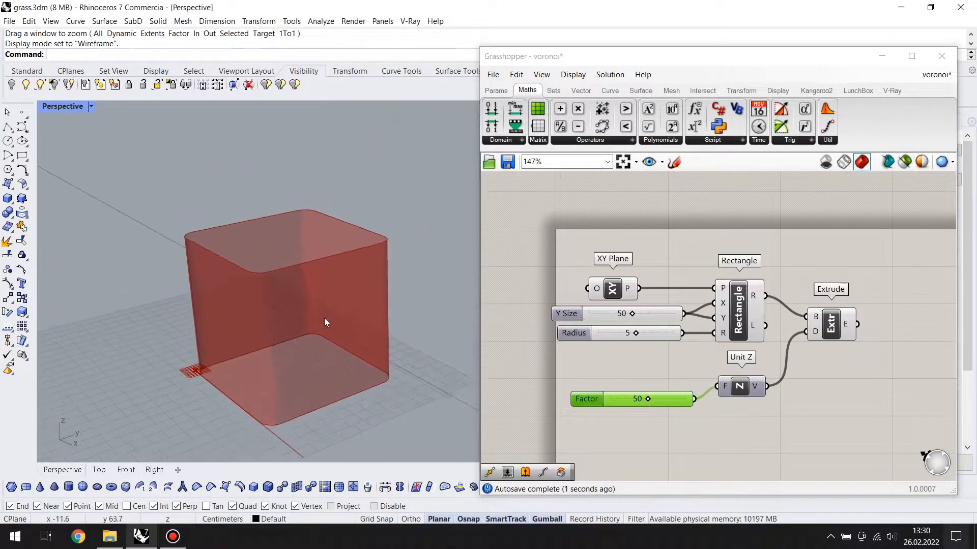
Set the Perspective viewport to Rendered display and hide the leftover open surface in Rhino
left_click(92, 108)
left_click(96, 172)
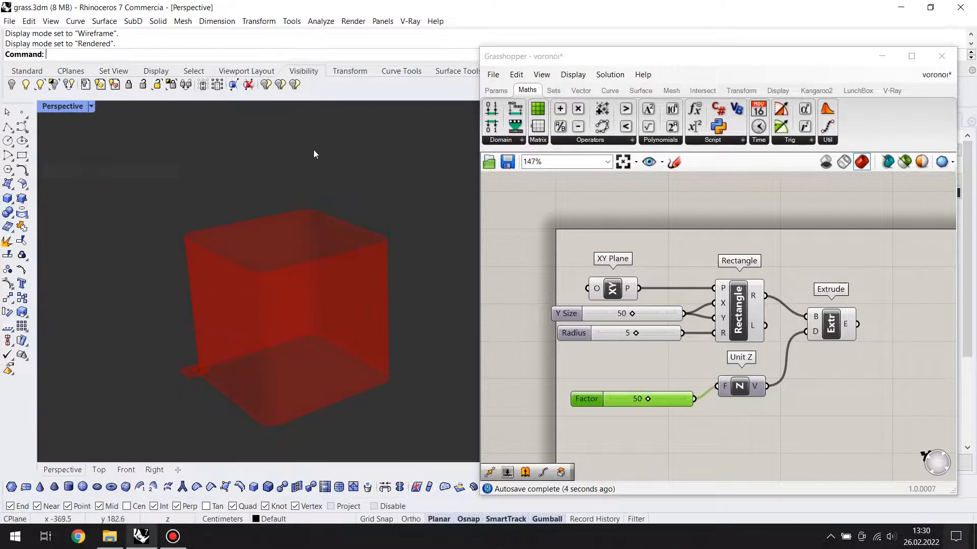
left_click(879, 58)
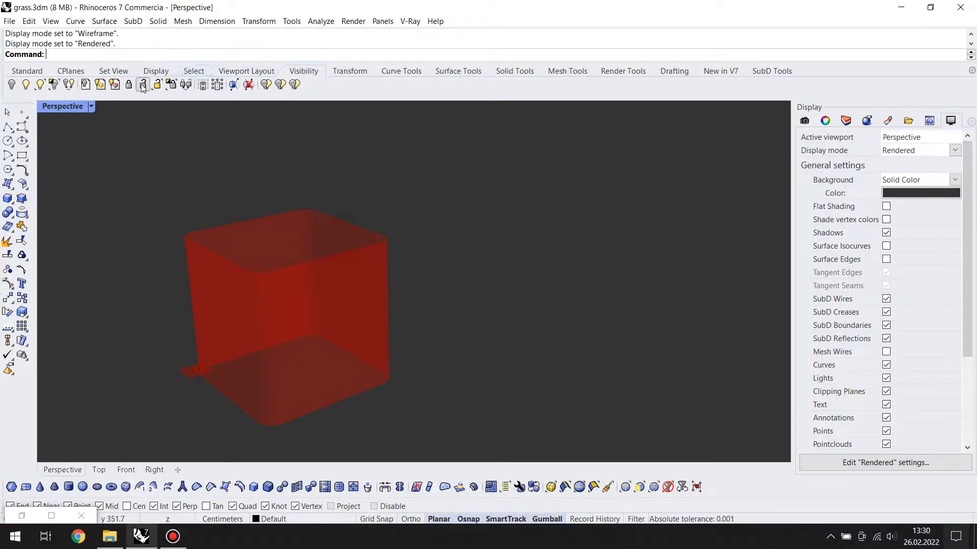
key("ctrl+h")
Change the Rendered display mode's solid background color to white
left_click(921, 193)
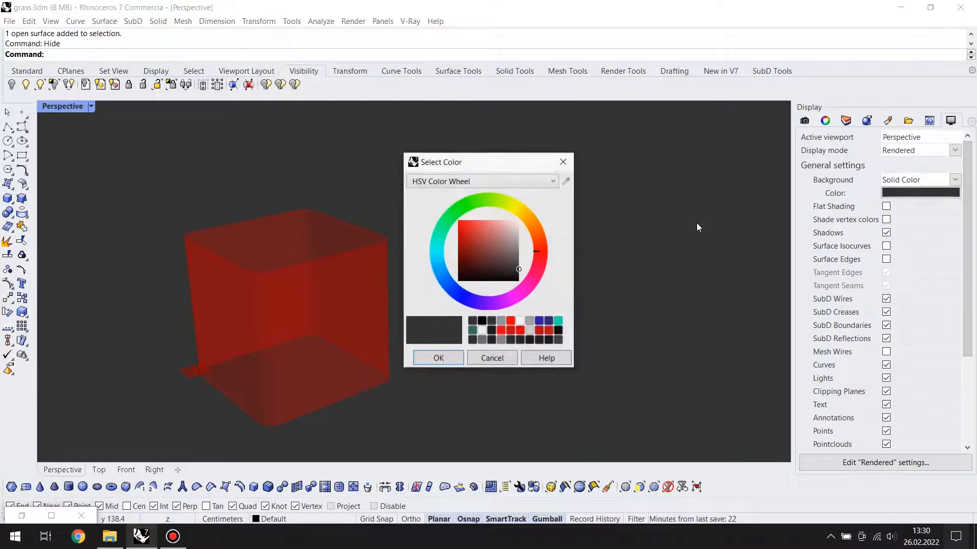
left_click(453, 359)
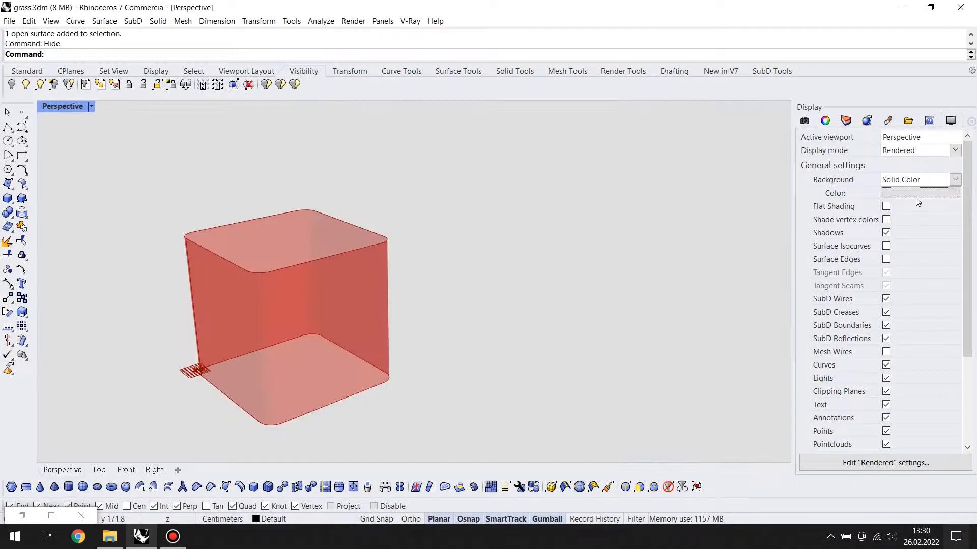
left_click(917, 195)
left_click(442, 362)
right_click_drag(368, 337, 450, 334, "shift")
scroll(450, 334, "up", 2)
left_click(92, 106)
left_click(177, 504)
Return to the Grasshopper canvas and add a Dimensions component fed by the Extrude output
left_click(29, 515)
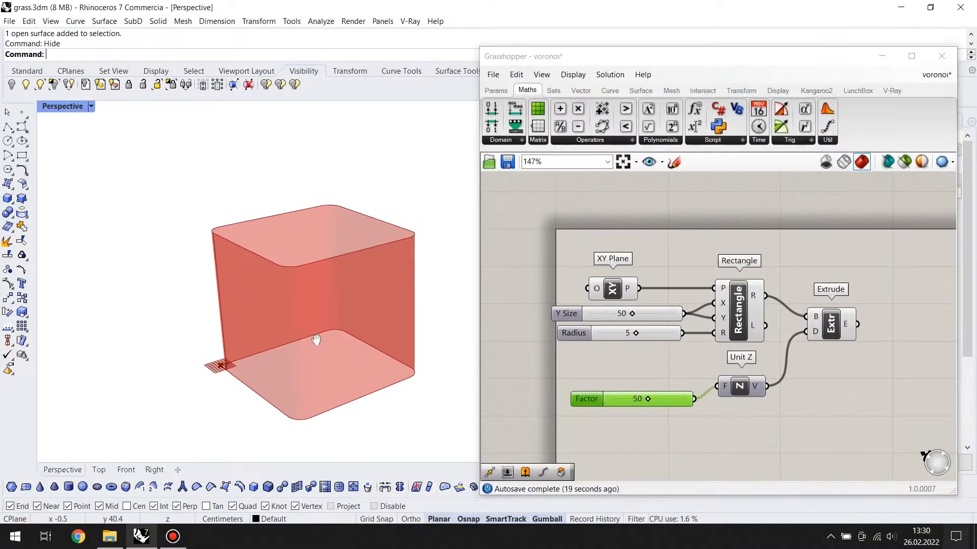
left_click_drag(623, 396, 624, 384)
right_click_drag(815, 367, 718, 379)
left_click(681, 328)
right_click_drag(817, 330, 827, 344)
left_click(784, 348)
double_click(784, 348)
type("dime")
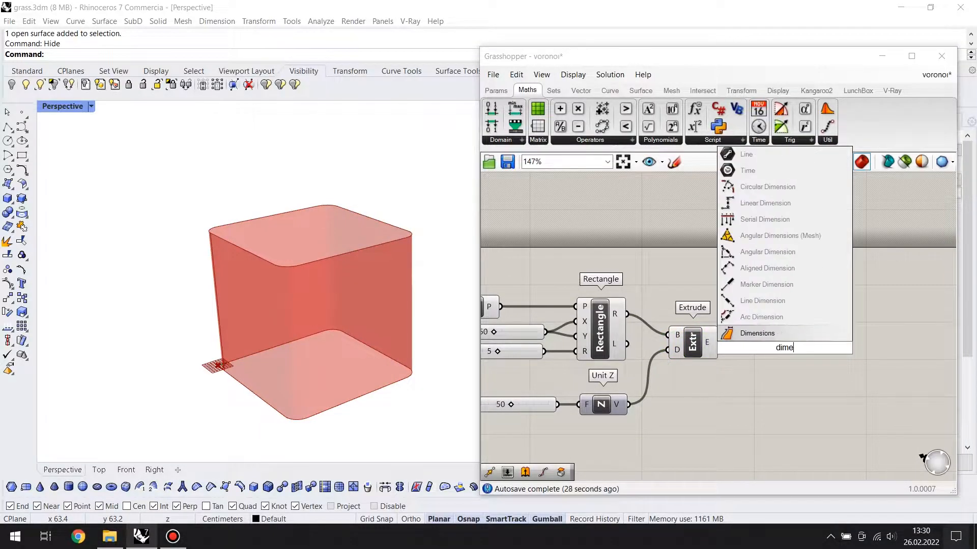
key("Return")
scroll(784, 348, "up", 2)
left_click_drag(768, 341, 743, 333)
Add a second Rectangle component and connect the Dimensions U and V outputs to its X and Y inputs
right_click_drag(813, 355, 757, 359)
left_click(835, 350)
double_click(835, 350)
type("rec")
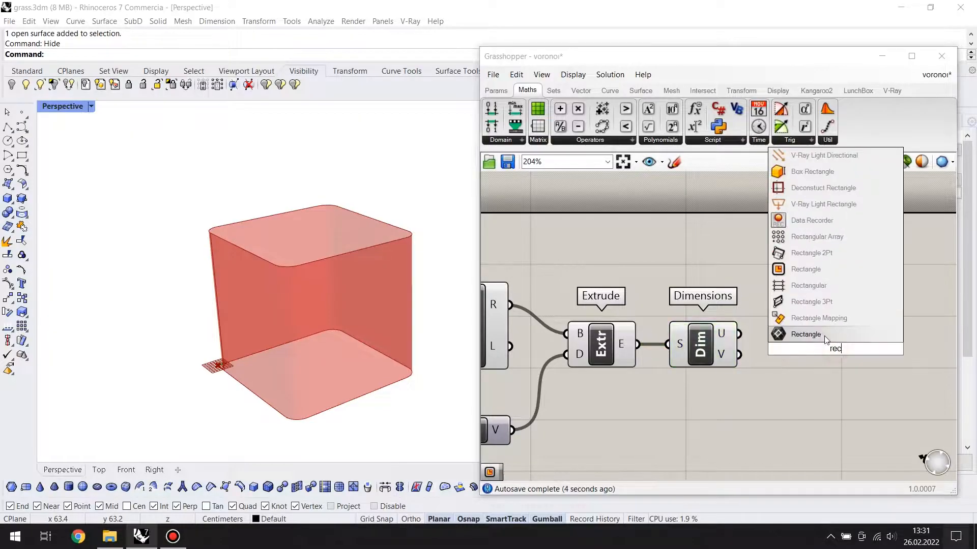
left_click(825, 278)
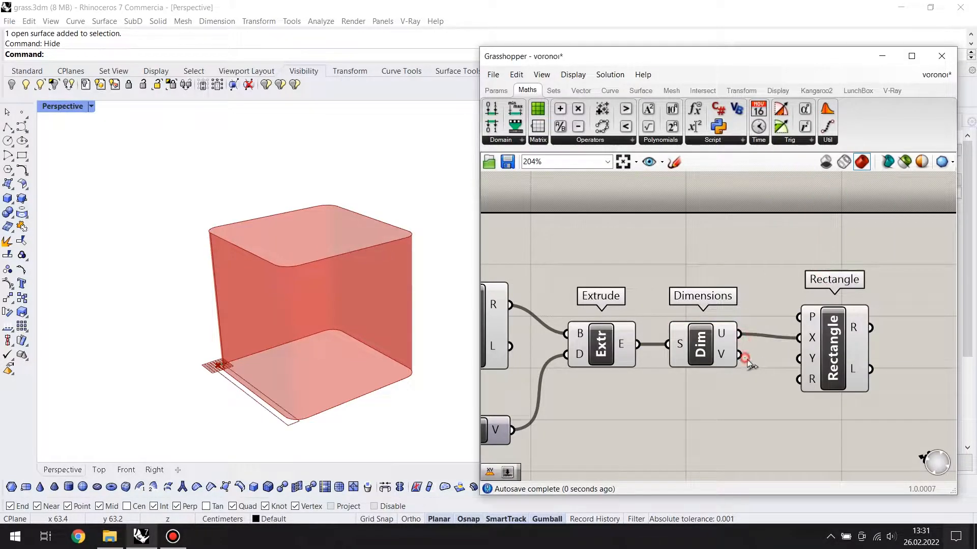
scroll(346, 335, "down", 3)
right_click_drag(244, 289, 224, 298)
scroll(341, 325, "up", 2)
right_click_drag(346, 329, 301, 345)
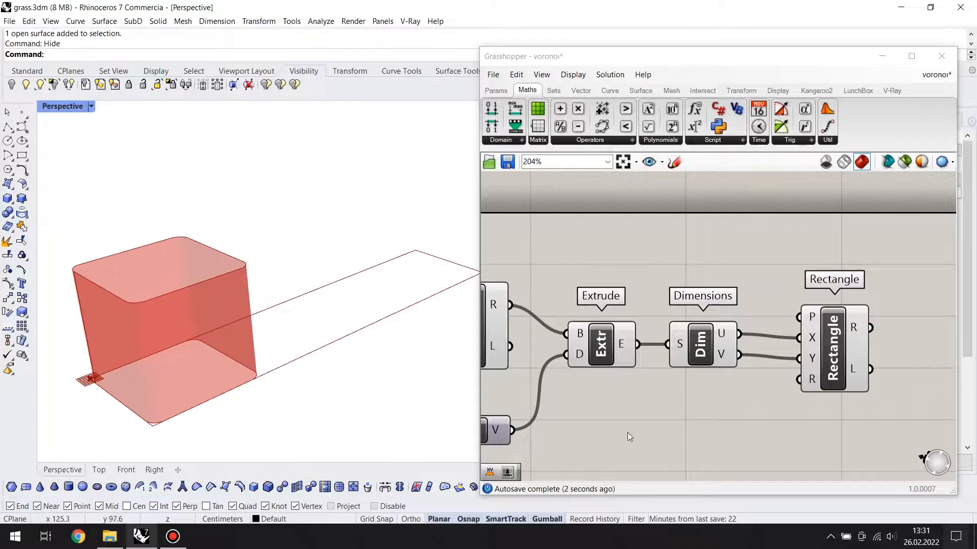
Add an XY Plane for the second Rectangle's plane input and tidy the placement of these components
right_click_drag(742, 430, 761, 428)
left_click_drag(737, 354, 744, 362)
double_click(735, 257)
type("x")
left_click(708, 209)
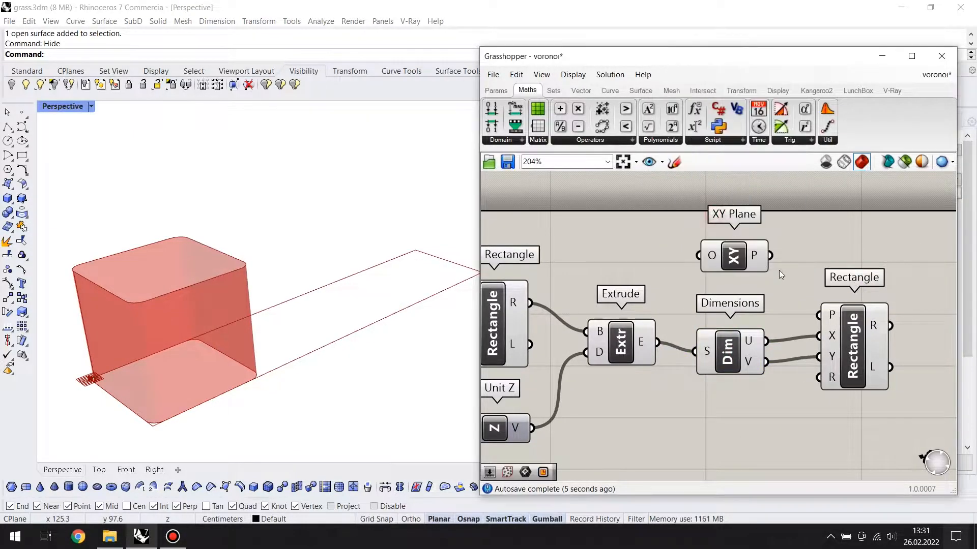
left_click_drag(814, 291, 819, 315)
left_click_drag(734, 256, 722, 269)
left_click_drag(852, 353, 850, 347)
left_click_drag(726, 354, 736, 345)
Add a Populate 3D component and connect the second Rectangle to its region input
right_click_drag(915, 390, 795, 383)
scroll(795, 383, "down", 1)
double_click(871, 358)
type("pop")
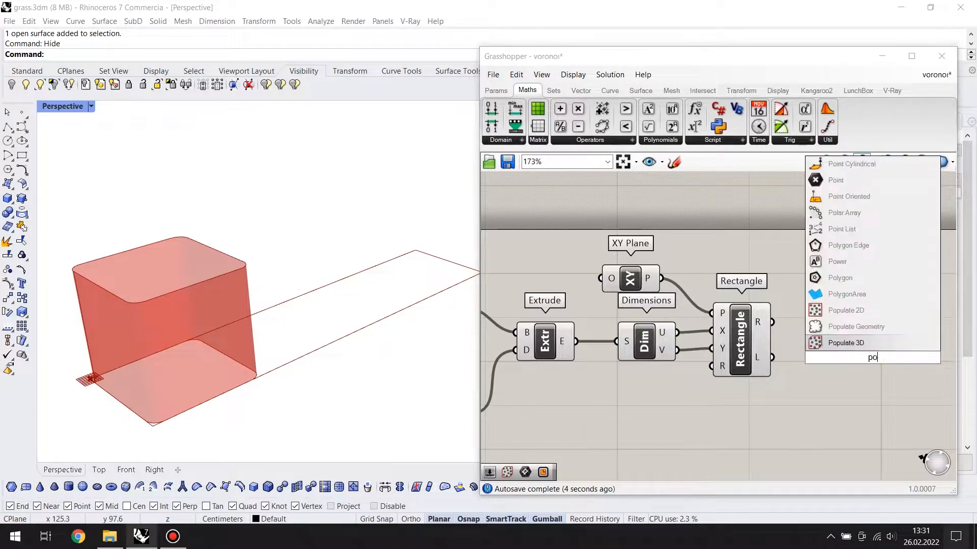
key("Return")
left_click_drag(844, 333, 842, 331)
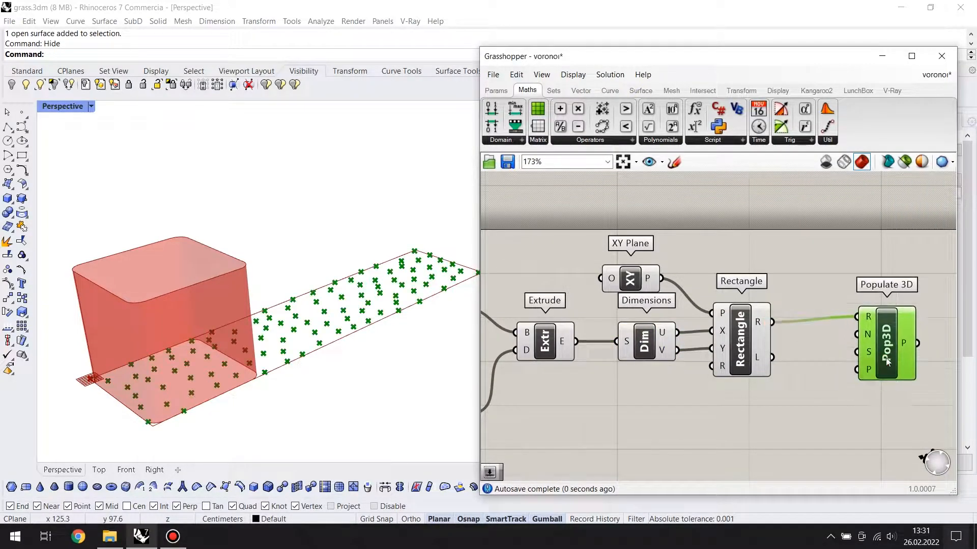
right_click_drag(886, 359, 845, 330)
Add a number slider of 800 and connect it to the Populate 3D count input
double_click(634, 392)
type("800")
key("Return")
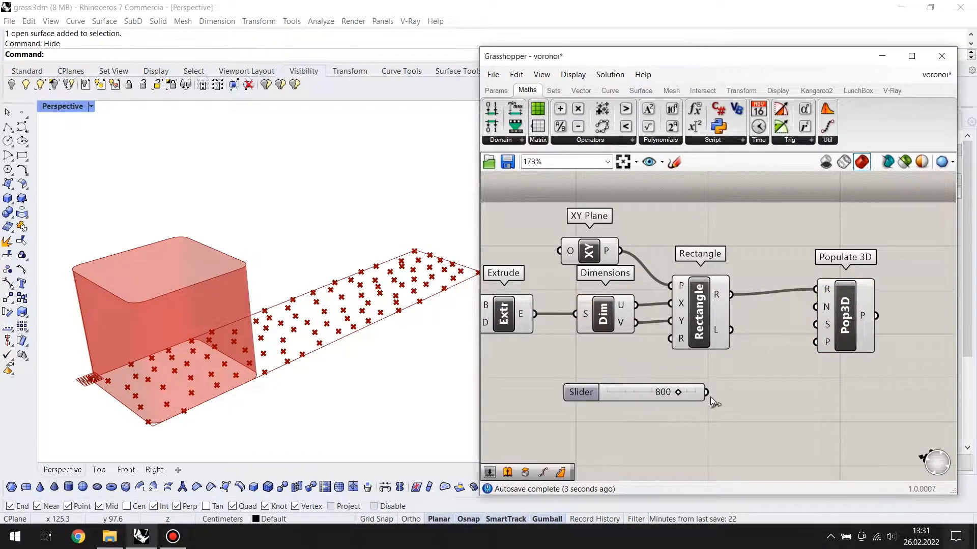
left_click_drag(817, 304, 818, 306)
left_click_drag(853, 318, 836, 322)
left_click(786, 363)
left_click_drag(657, 393, 663, 382)
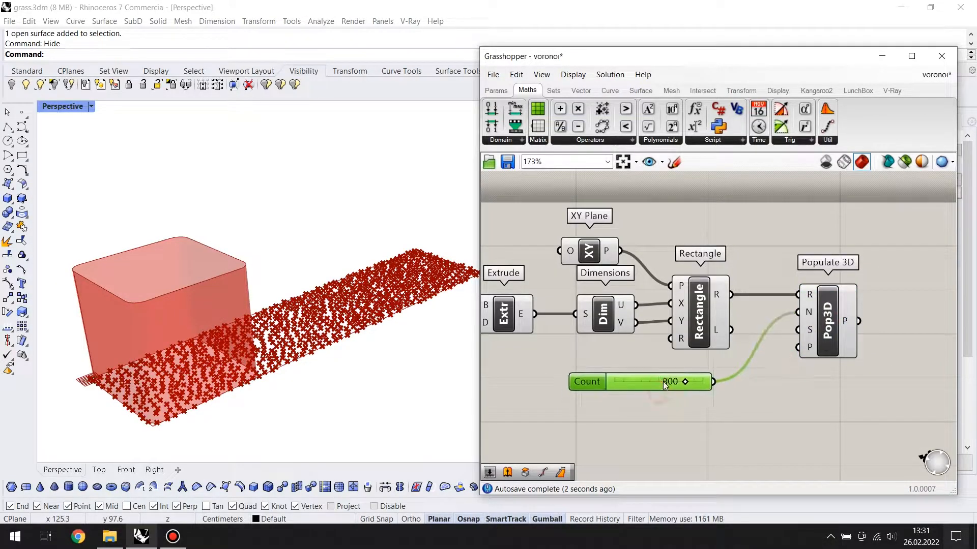
Add a Voronoi component and connect the Populate 3D points to its points input
right_click_drag(924, 385, 777, 372)
double_click(777, 371)
type("voro")
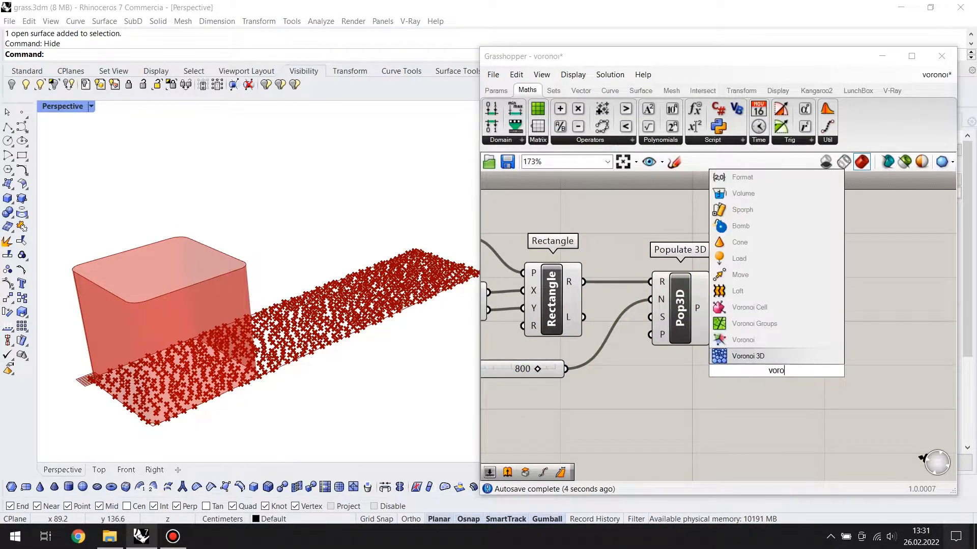
left_click(743, 340)
left_click_drag(711, 308, 782, 309)
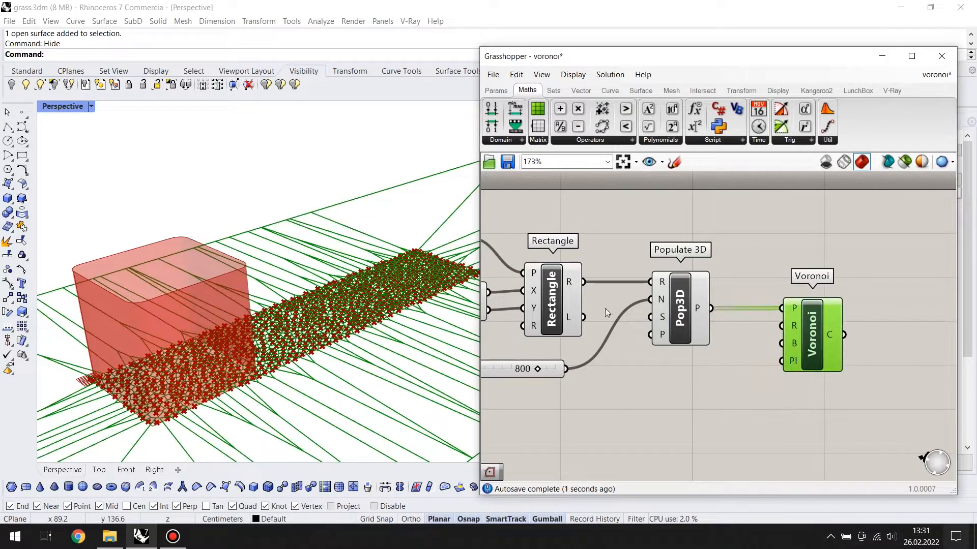
Connect the second Rectangle's output to the Voronoi boundary input and tidy the Voronoi component's placement
scroll(519, 333, "down", 3)
scroll(553, 340, "up", 2)
right_click_drag(553, 341, 734, 365)
right_click_drag(430, 326, 402, 329, "shift")
right_click_drag(658, 344, 623, 352)
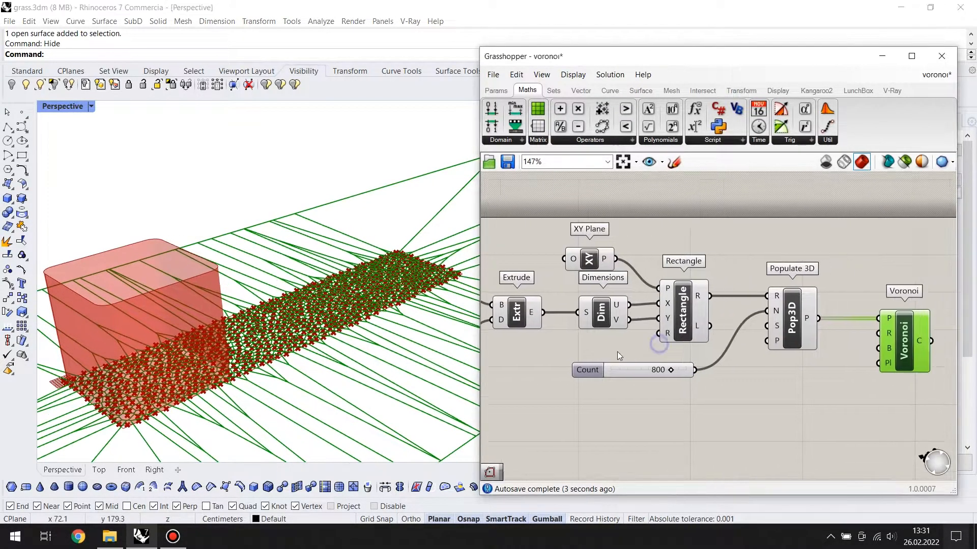
left_click(692, 310)
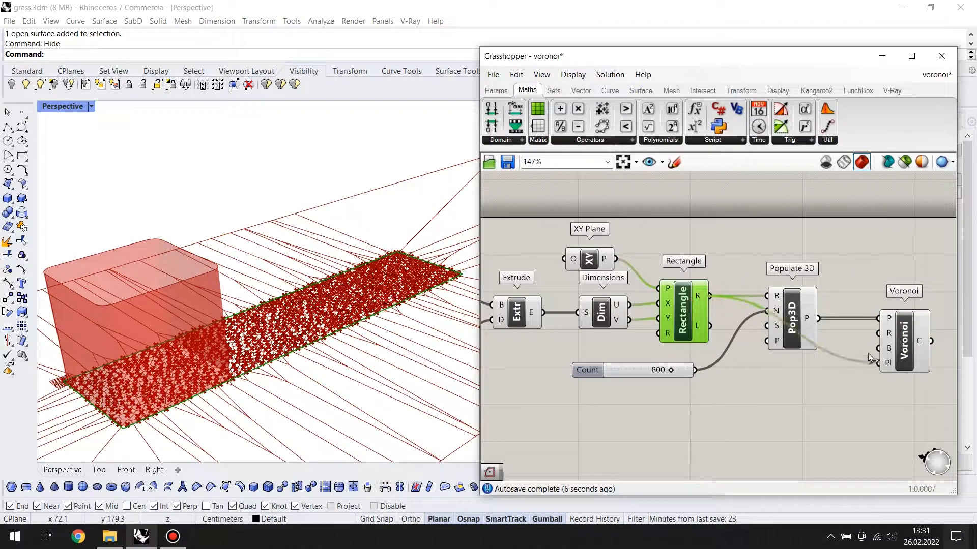
left_click_drag(903, 355, 910, 355)
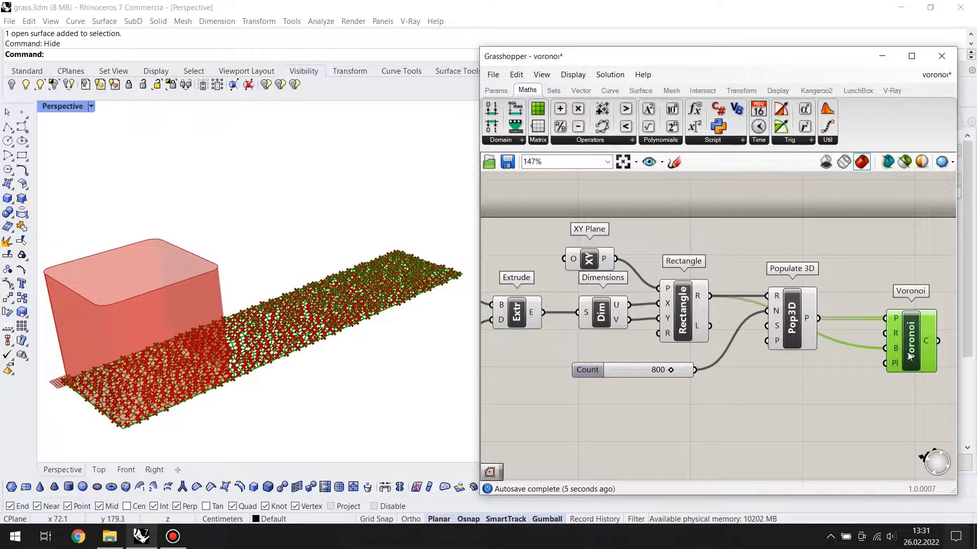
Turn off the preview of all components upstream of Voronoi, with the Top view shown in Rhino
scroll(843, 374, "down", 3)
right_click_drag(146, 192, 65, 120)
double_click(41, 106)
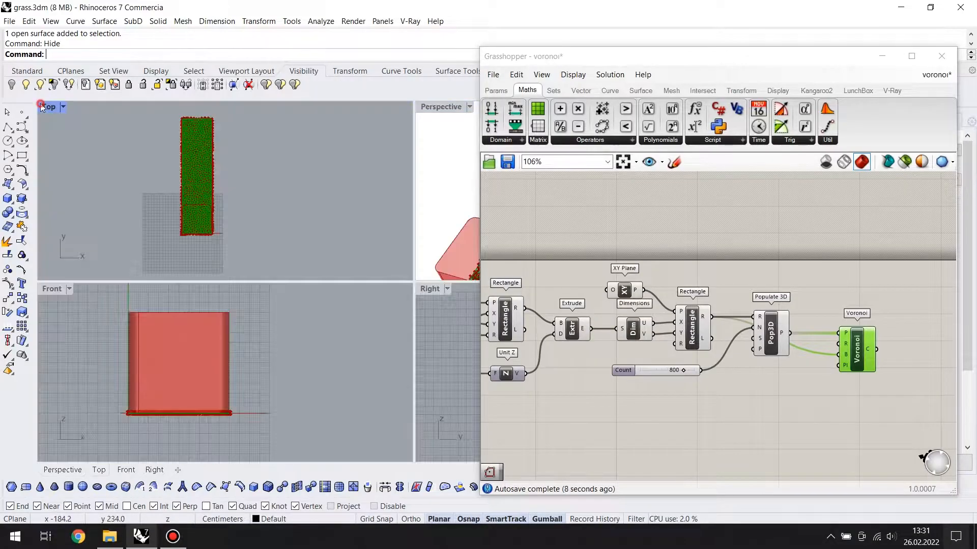
double_click(41, 104)
scroll(397, 154, "up", 5)
scroll(366, 178, "down", 2)
scroll(351, 244, "up", 2)
left_click(716, 388)
scroll(805, 278, "down", 2)
left_click_drag(824, 247, 554, 403)
middle_click(775, 328)
left_click(809, 289)
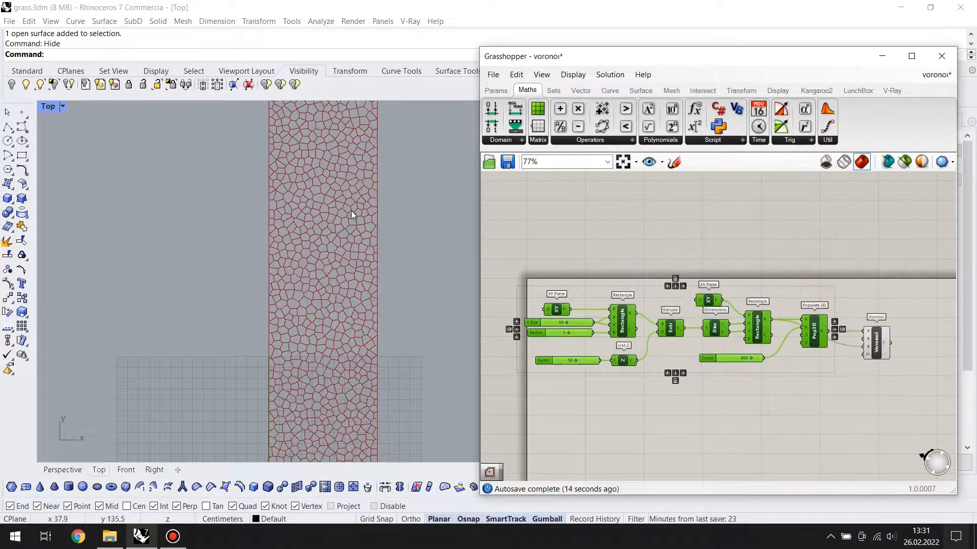
Turn the preview back on for the first Rectangle and the Extrude component, and return to the Perspective view
scroll(348, 218, "down", 2)
scroll(631, 336, "up", 2)
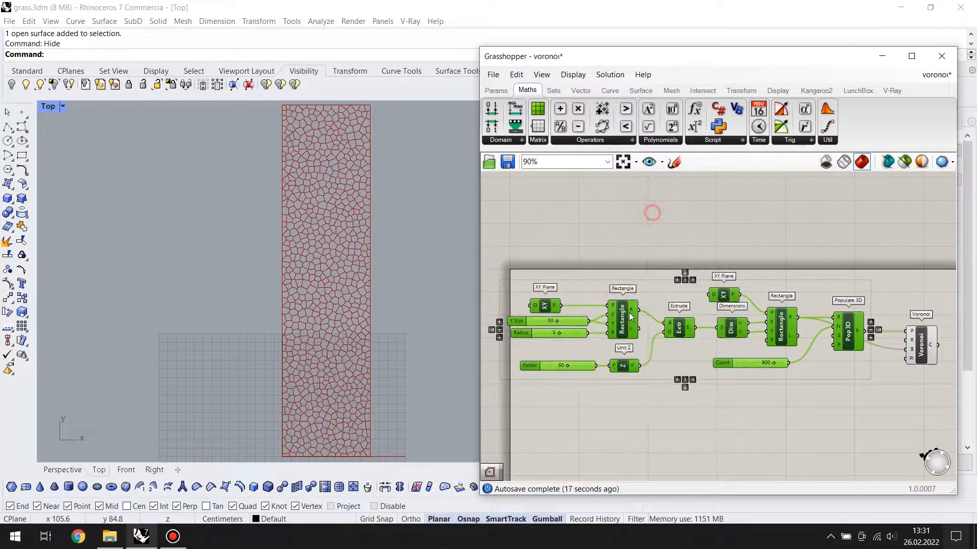
left_click(614, 315)
middle_click(615, 314)
left_click(649, 276)
scroll(654, 333, "up", 1)
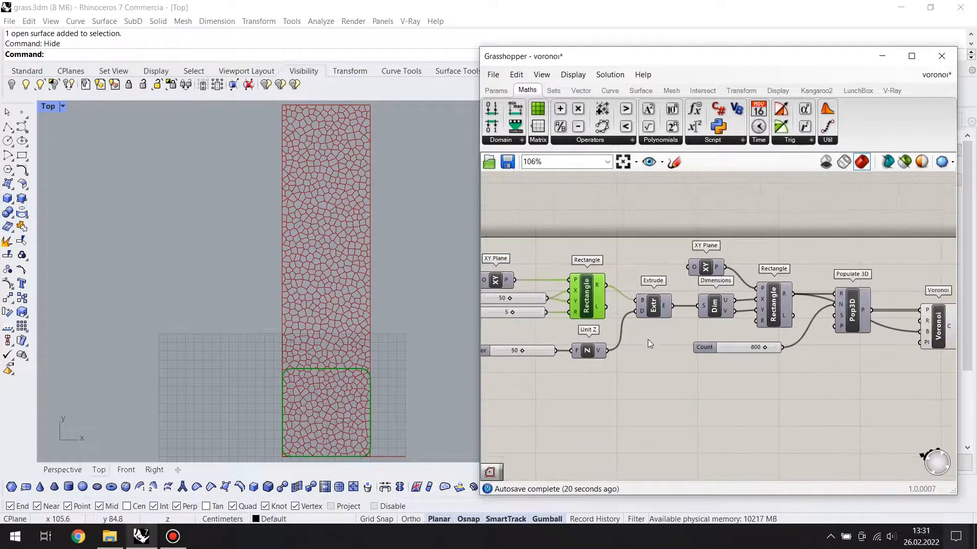
middle_click(656, 311)
left_click(682, 282)
left_click(684, 279)
scroll(696, 277, "down", 1)
right_click_drag(696, 277, 737, 279)
scroll(352, 322, "down", 6)
mouse_move(352, 322)
right_mouse_down()
mouse_move(331, 297)
mouse_move(332, 319)
right_mouse_up()
double_click(50, 106)
double_click(435, 106)
right_click_drag(370, 275, 315, 289)
Add a Polygon Center component and connect the Voronoi cells to its polyline input
scroll(314, 286, "up", 3)
right_click_drag(951, 374, 758, 375)
left_click_drag(758, 332, 739, 326)
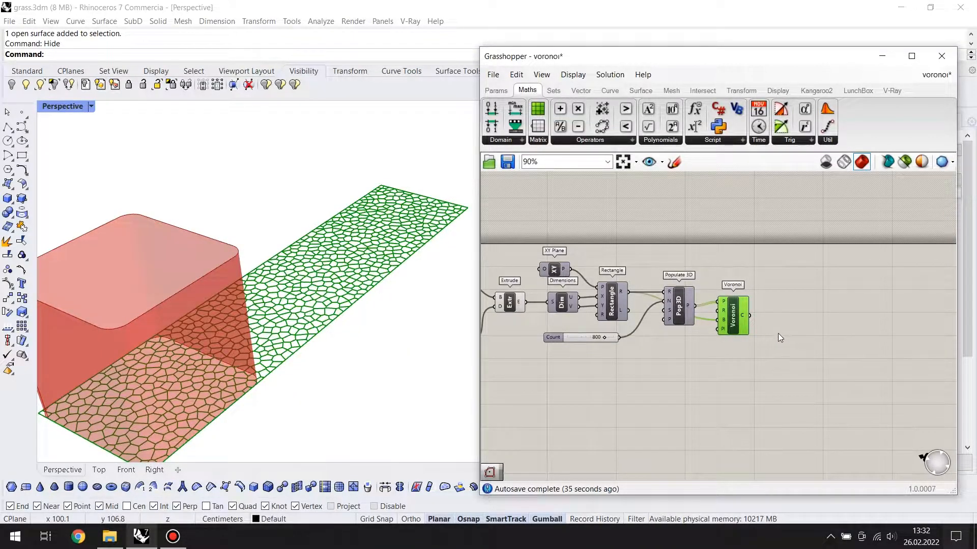
right_click_drag(768, 334, 715, 348)
double_click(733, 347)
type("pol")
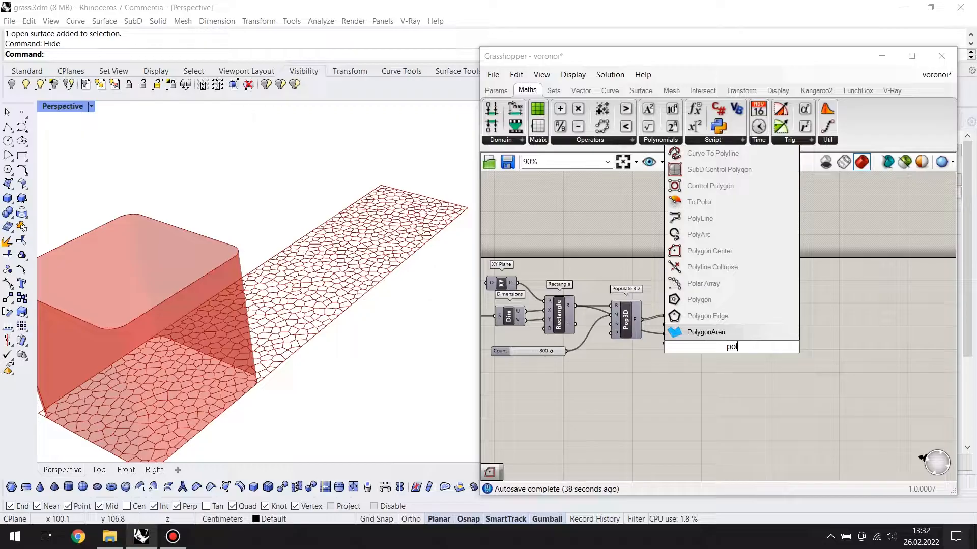
key("Up")
key("Return")
scroll(732, 347, "up", 5)
left_click_drag(654, 307, 750, 336)
Show the cell centres in the Top view and align Polygon Center beside the Voronoi component
double_click(55, 108)
double_click(55, 107)
scroll(310, 260, "up", 12)
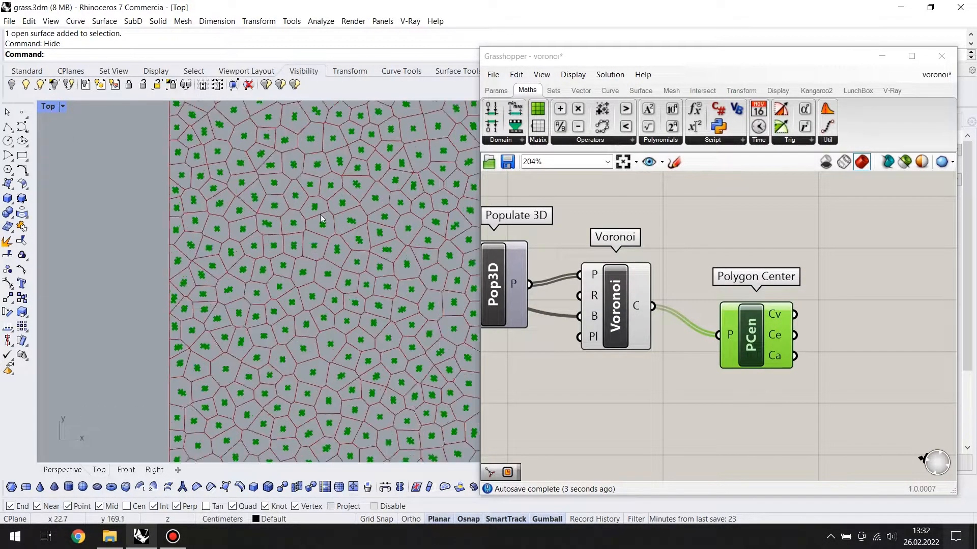
right_click_drag(295, 279, 335, 257)
scroll(356, 284, "down", 6)
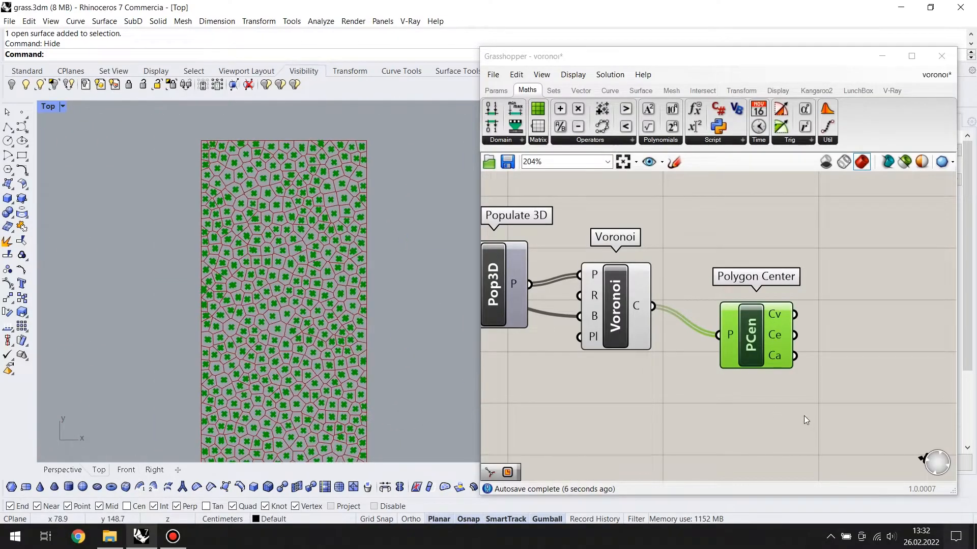
right_click_drag(799, 416, 752, 393)
left_click_drag(715, 316, 695, 291)
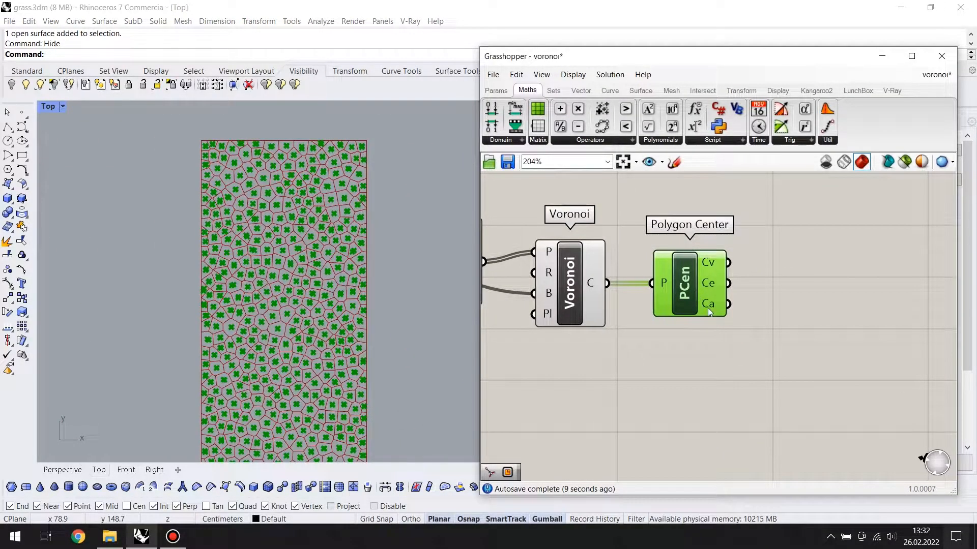
right_click_drag(750, 350, 706, 356)
Add a Curve Closest Point component and connect Polygon Center's Cv output to its P input
double_click(746, 358)
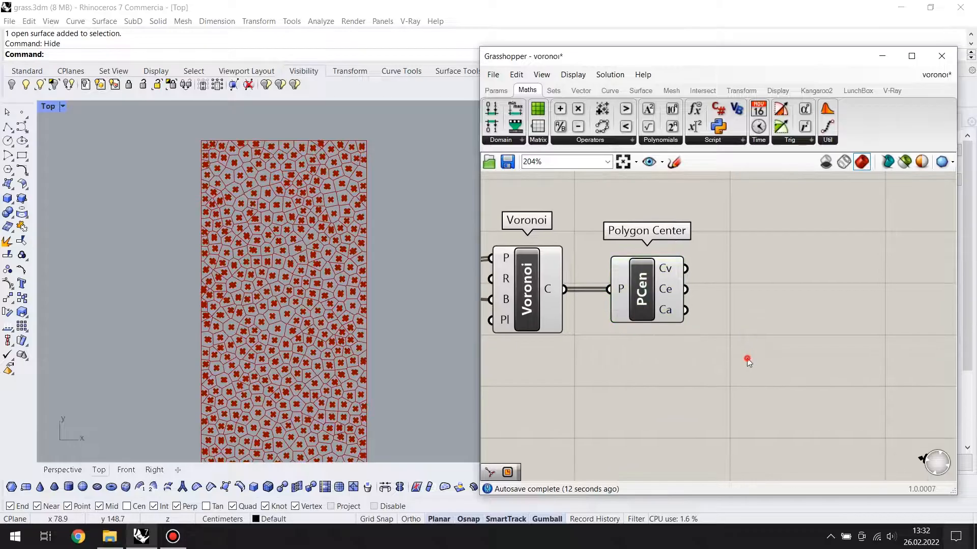
type("curve")
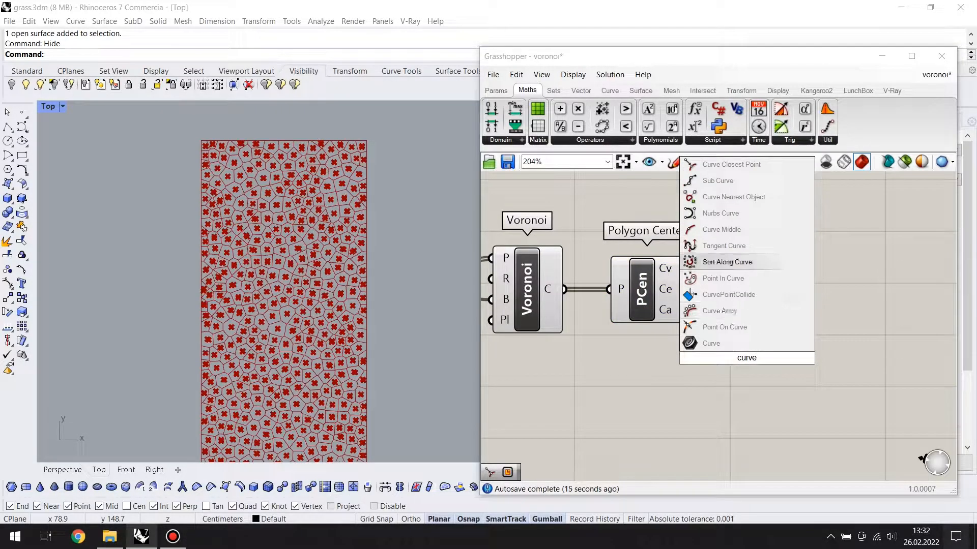
key("Return")
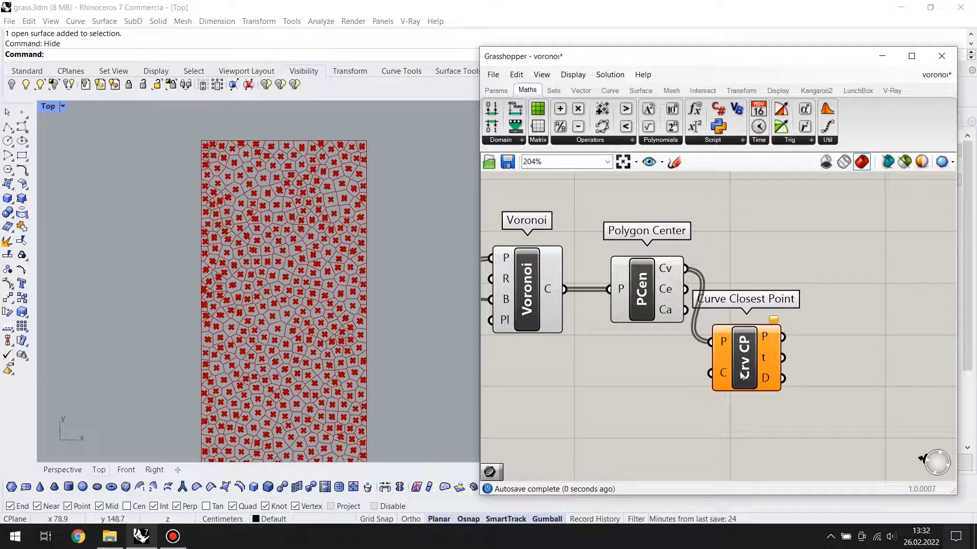
left_click_drag(741, 373, 791, 345)
Add a Curve parameter below Polygon Center and connect it to the C input of Curve Closest Point
scroll(700, 371, "down", 4)
double_click(687, 374)
type("curv")
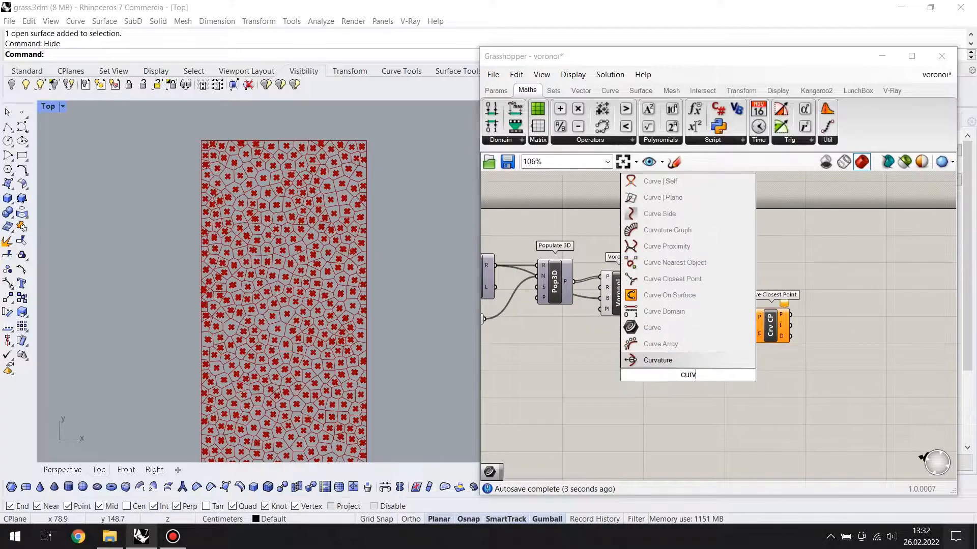
key("Up")
key("Up")
key("Return")
scroll(725, 363, "up", 3)
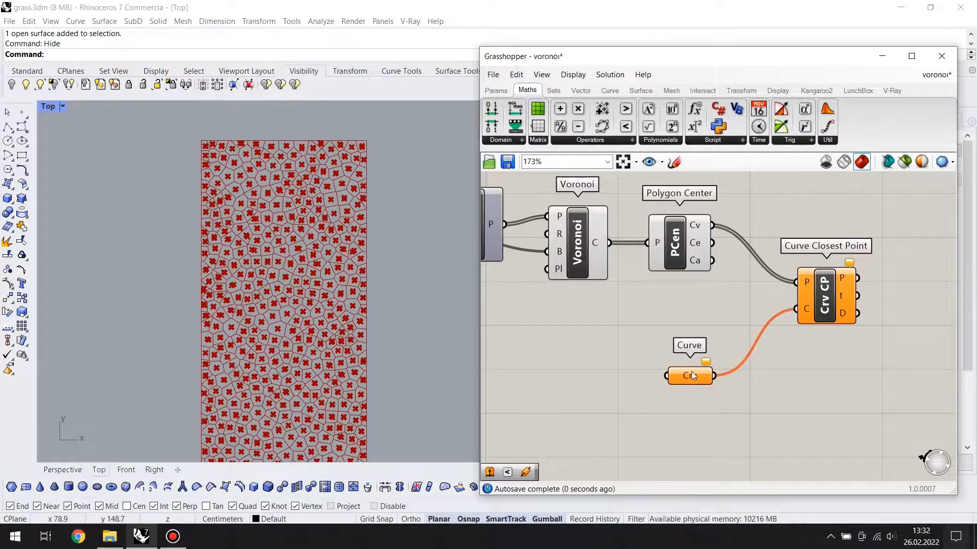
Draw a degree-3 control-point curve winding across the long rectangle in the Top view, from above its upper edge to below its lower edge
scroll(697, 324, "down", 3)
scroll(323, 383, "down", 2)
scroll(307, 256, "up", 2)
scroll(362, 261, "down", 2)
right_click_drag(362, 261, 349, 300)
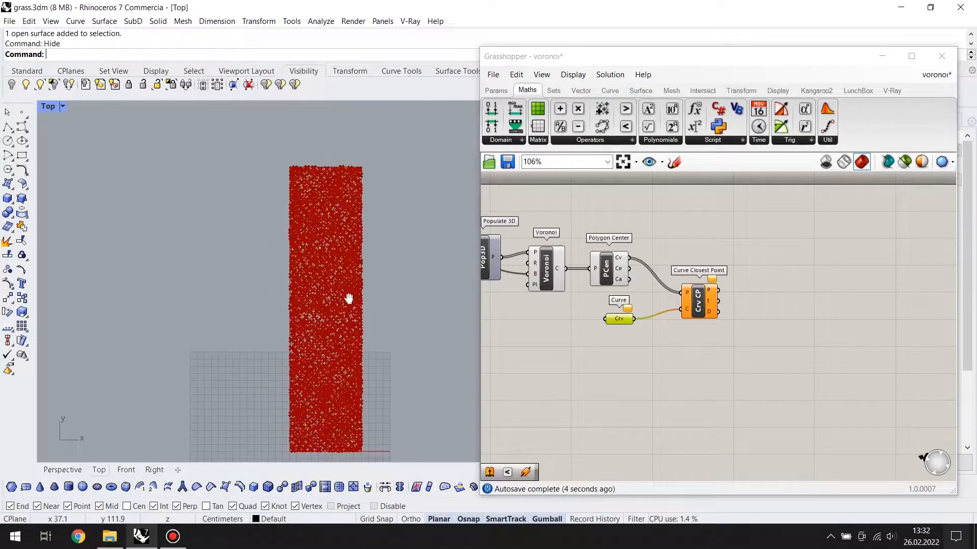
left_click(275, 164)
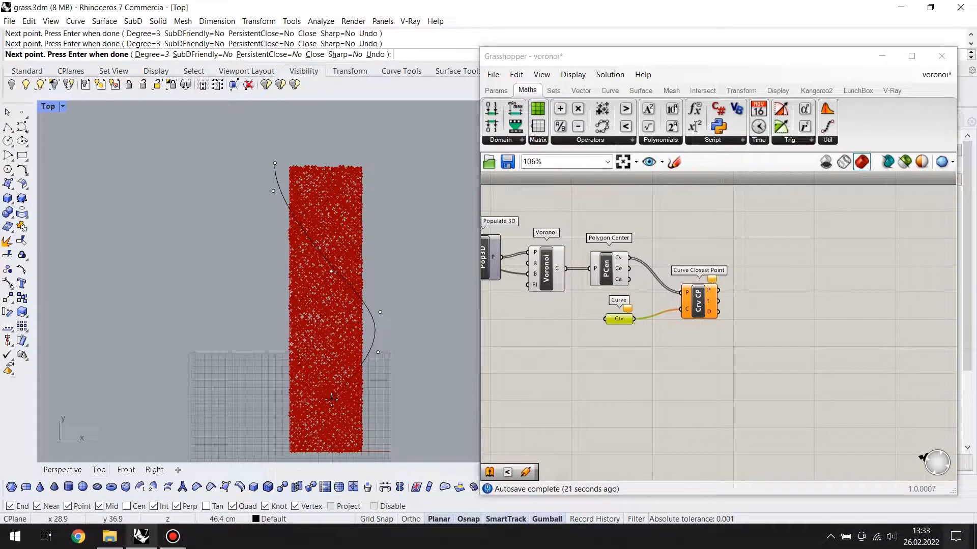
scroll(288, 445, "up", 2)
right_click_drag(288, 446, 293, 363)
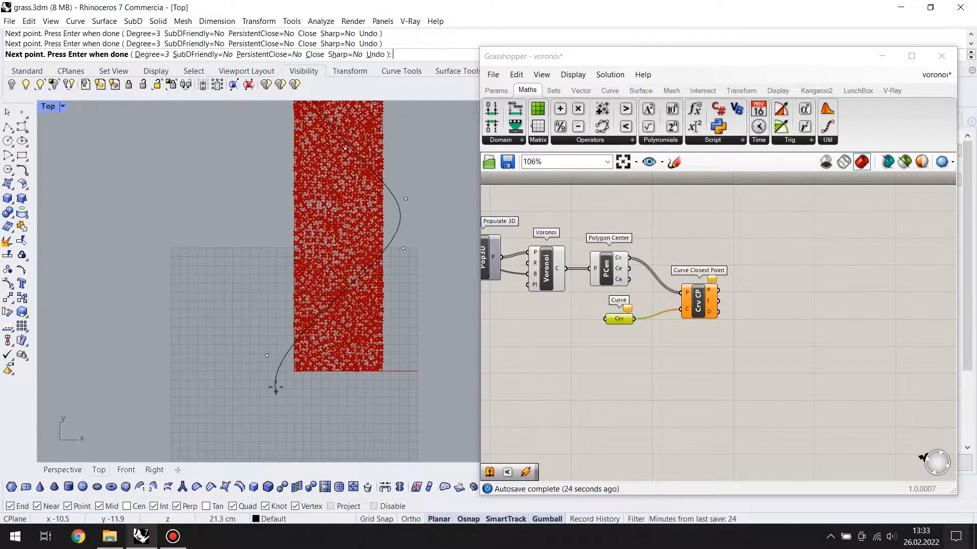
right_click(268, 394)
Reshape the curve's outward bulge beside the rectangle by adjusting its control points
scroll(326, 392, "down", 6)
left_click(372, 308)
scroll(373, 305, "up", 6)
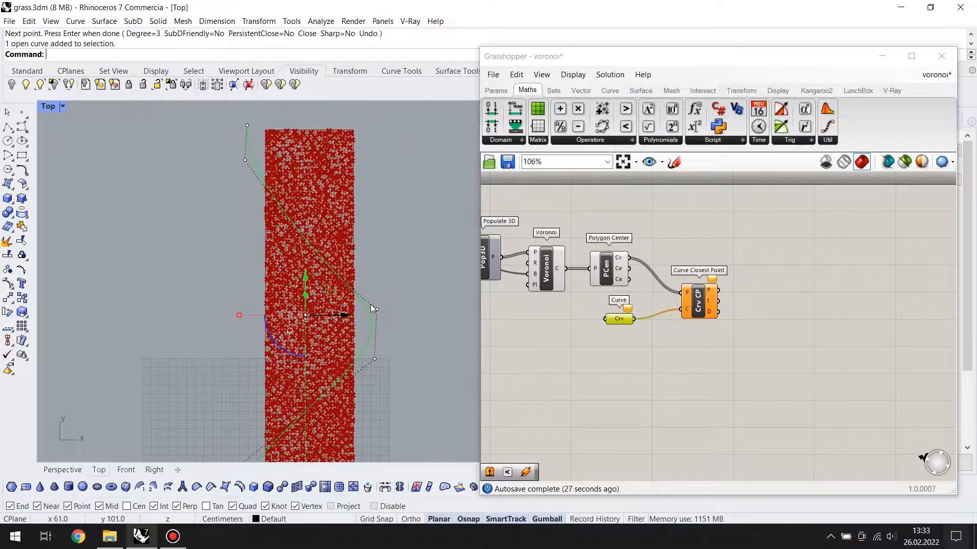
left_click_drag(436, 334, 437, 335)
key("Escape")
scroll(402, 282, "down", 2)
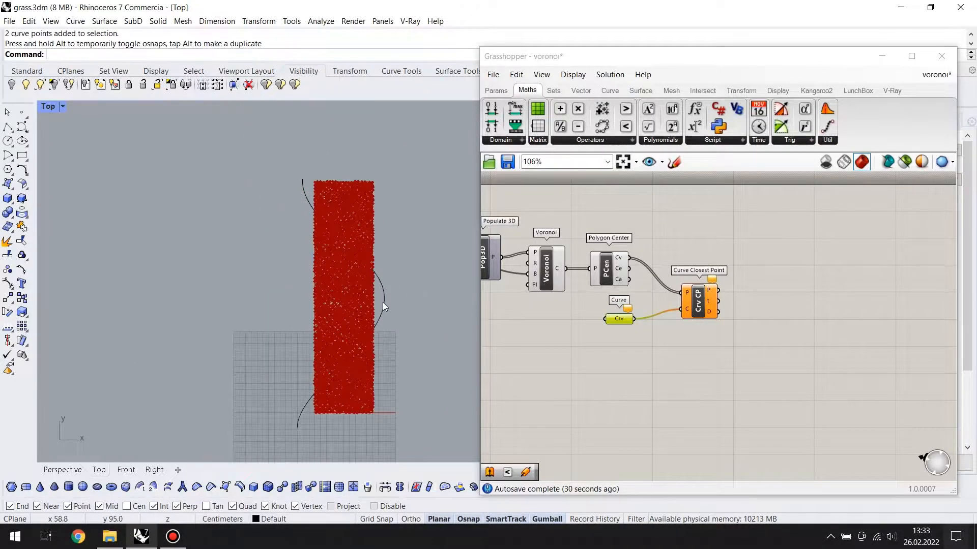
Move the two control points at the curve's lower end to the right, in line with the rectangle's left edge
left_click(388, 304)
left_click(402, 290)
scroll(402, 292, "up", 2)
scroll(338, 346, "down", 2)
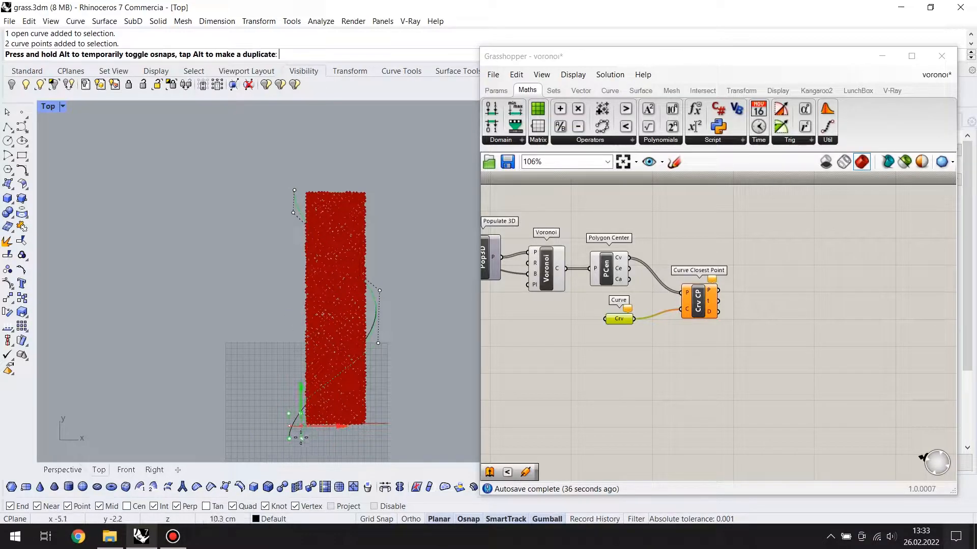
left_click_drag(304, 440, 304, 440)
key("Escape")
scroll(325, 367, "up", 2)
right_click_drag(352, 316, 354, 325)
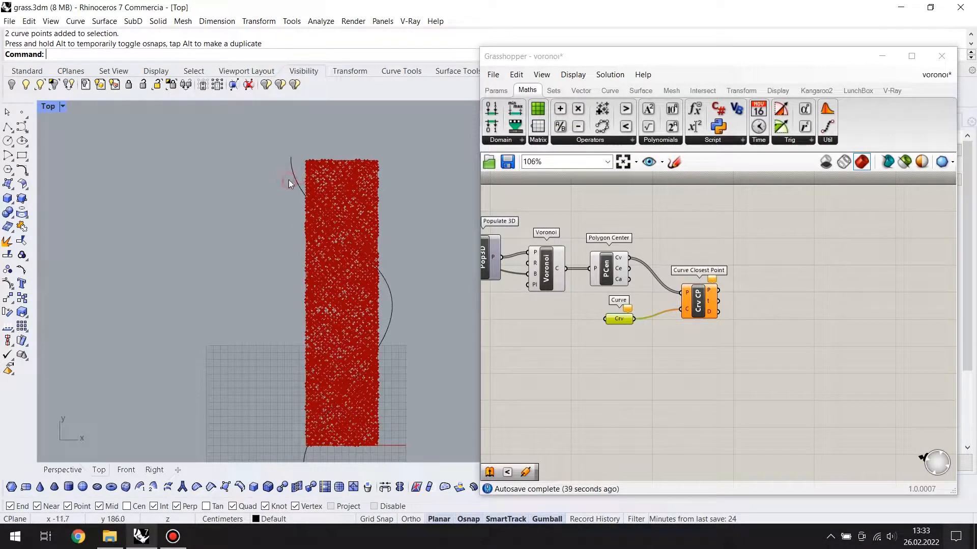
Move the control points at the curve's upper end to line up with the rectangle's left edge
left_click(292, 174)
left_click_drag(284, 131, 326, 193)
scroll(307, 150, "up", 2)
left_click_drag(307, 150, 311, 108)
left_click(311, 134)
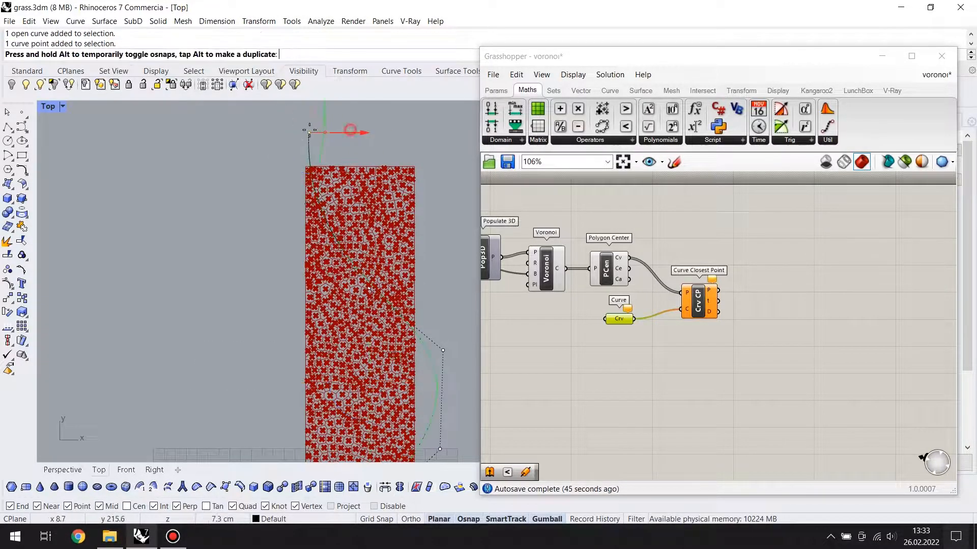
left_click_drag(302, 120, 302, 122)
left_click(249, 137)
Try moving the two control points of the curve's bulge along the rectangle, and undo both moves
scroll(249, 137, "down", 4)
left_click(368, 319)
right_click_drag(305, 361, 315, 334)
scroll(315, 333, "down", 2)
left_click(365, 278)
left_click(371, 264)
left_click_drag(370, 232, 371, 202)
left_click(369, 320)
left_click_drag(370, 290, 371, 288)
left_click(371, 288)
key("ctrl+z")
key("ctrl+z")
Move the whole curve slightly to the left across the rectangle
left_click(370, 294)
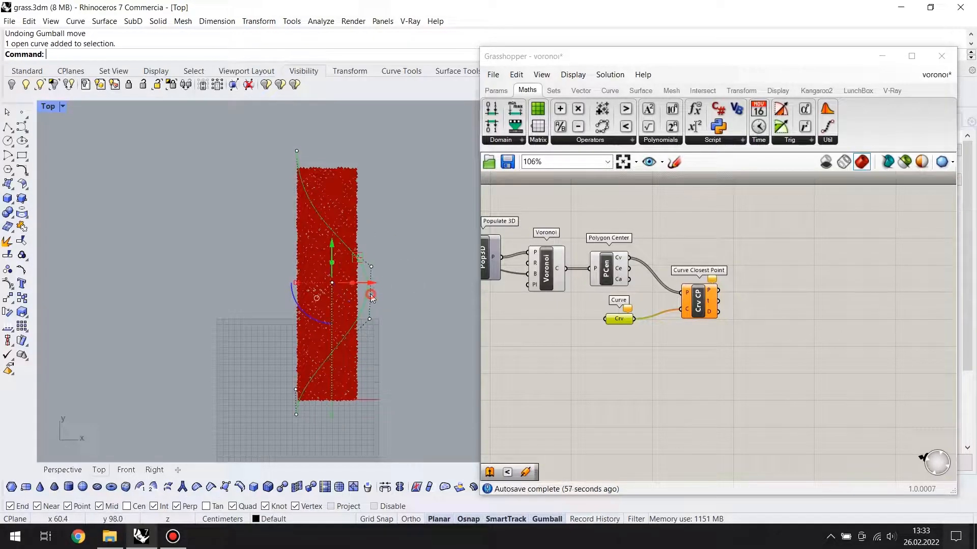
left_click_drag(372, 289, 366, 291)
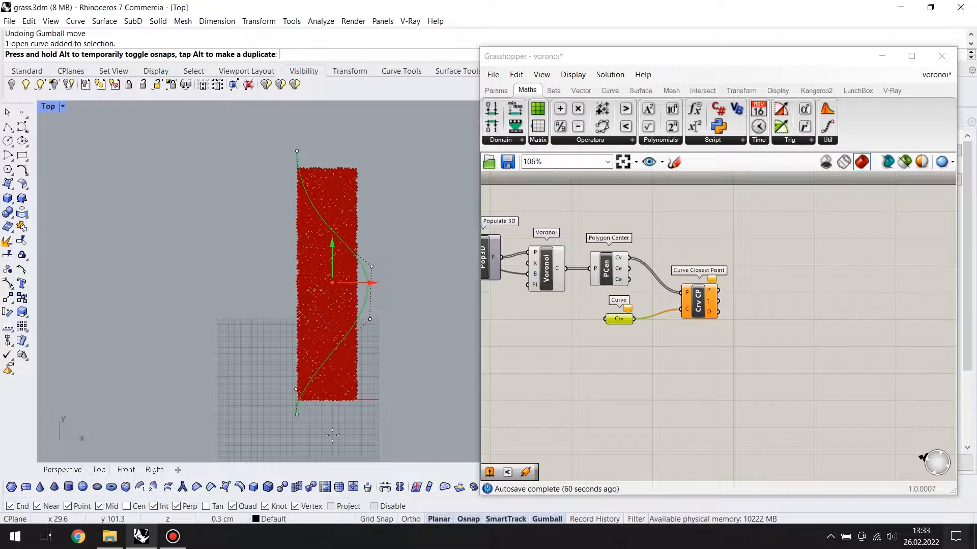
left_click(360, 292)
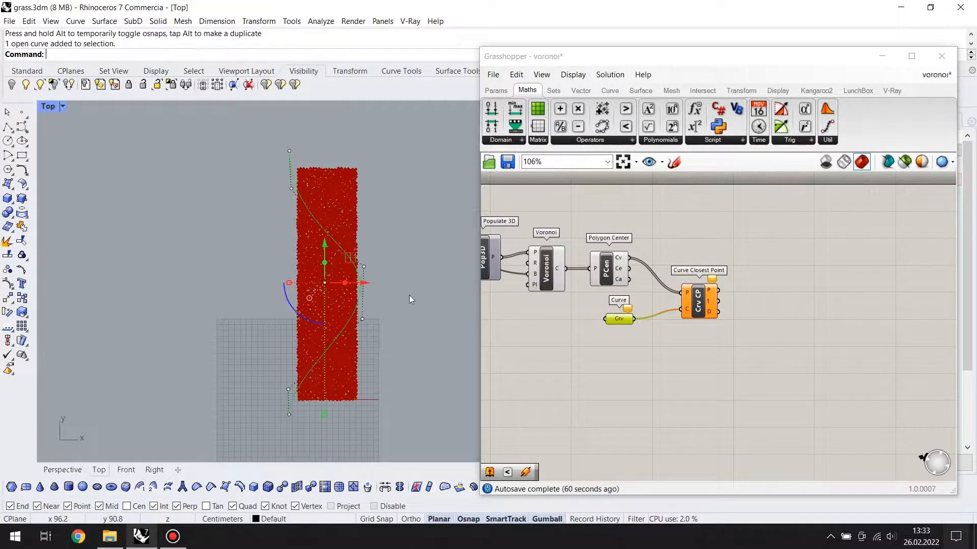
Reference the drawn Rhino curve in the Curve parameter and deselect it in the viewport
scroll(608, 331, "up", 3)
left_click(517, 313)
right_click(636, 310)
left_click(647, 428)
left_click(285, 161)
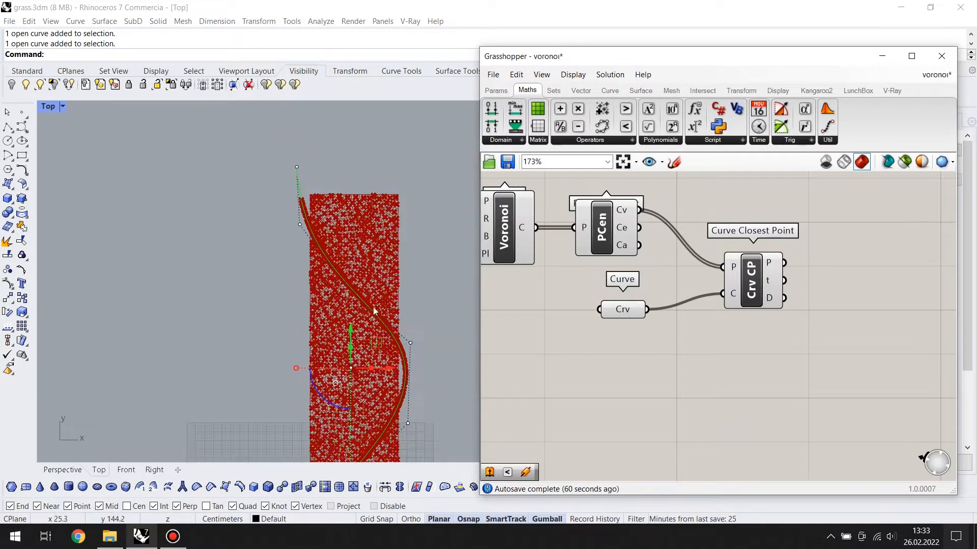
scroll(356, 289, "up", 5)
scroll(362, 287, "down", 7)
right_click_drag(351, 301, 328, 318)
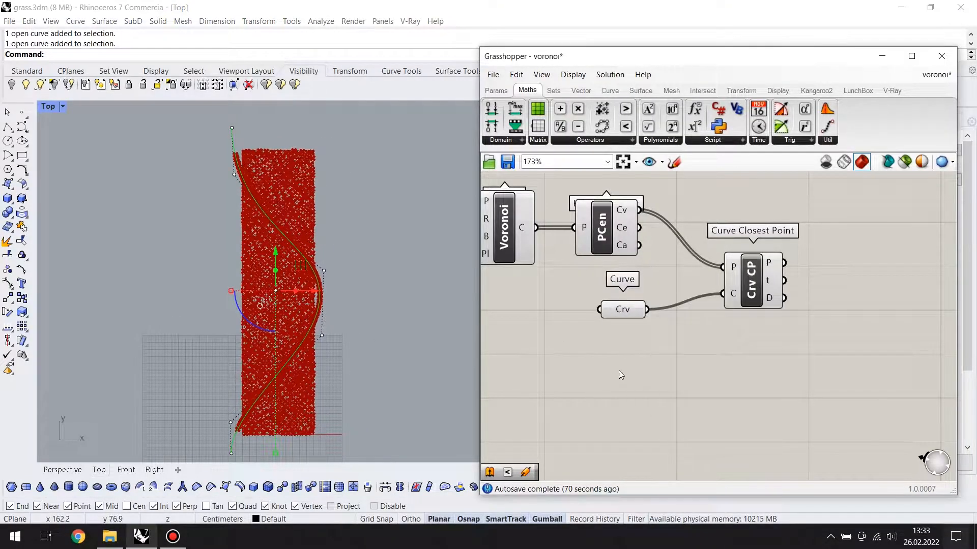
right_click_drag(682, 356, 664, 375)
scroll(665, 375, "down", 1)
left_click(433, 329)
Add a Smaller Than component and connect the P output of Curve Closest Point to its A input
right_click_drag(768, 341, 713, 350)
scroll(712, 351, "down", 1)
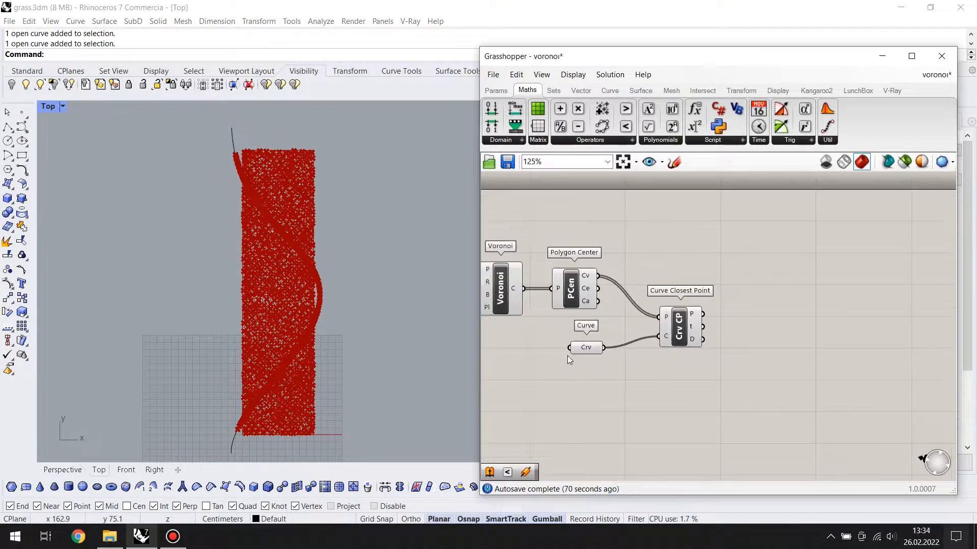
left_click_drag(682, 332, 669, 317)
double_click(757, 344)
type("<")
key("Return")
scroll(756, 345, "up", 3)
left_click_drag(648, 268, 720, 317)
left_click_drag(766, 348, 769, 344)
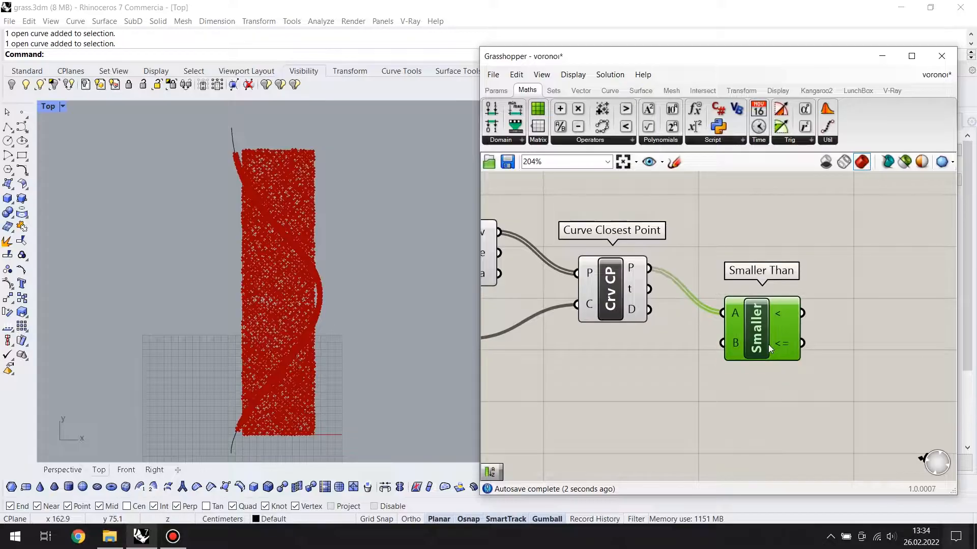
Add a Sort List component below Curve Closest Point and connect the D distance output to its K input
right_click_drag(674, 373, 755, 350)
left_click_drag(695, 266, 673, 270)
right_click_drag(664, 318, 687, 318)
double_click(664, 345)
type("sort")
key("Return")
left_click_drag(666, 350, 619, 374)
mouse_move(654, 388)
left_mouse_down()
mouse_move(670, 404)
mouse_move(677, 393)
mouse_move(661, 392)
left_mouse_up()
Reverse the K output of the Sort List component
scroll(679, 395, "up", 1)
right_click(690, 384)
left_click(731, 406)
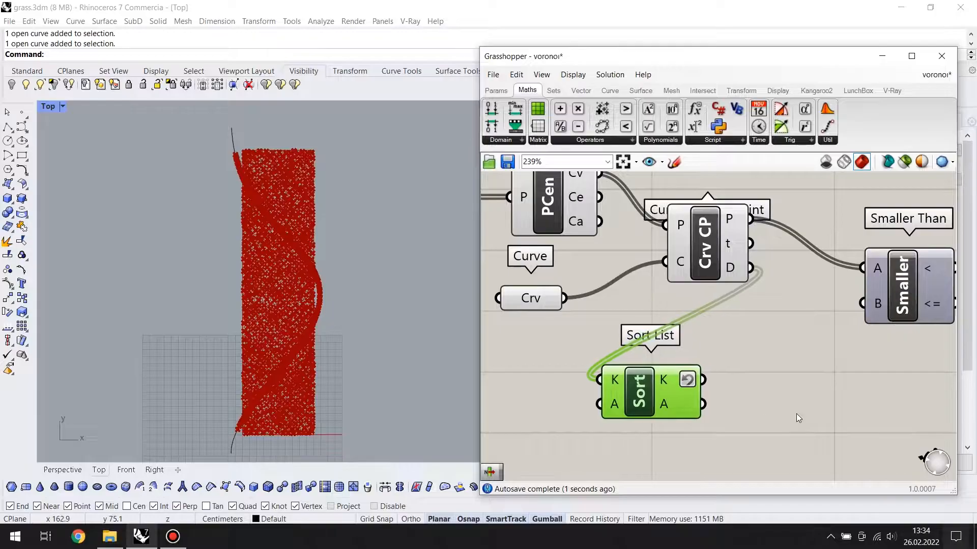
Add a List Item component next to the Sort List component
right_click_drag(769, 402, 724, 394)
left_click(723, 394)
double_click(724, 394)
type("list i")
key("Return")
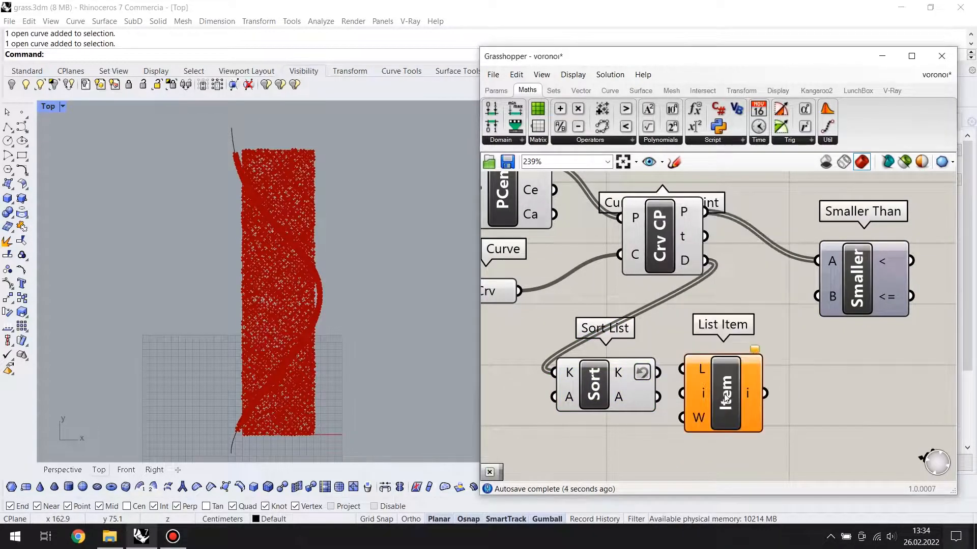
scroll(887, 435, "down", 1)
scroll(771, 375, "down", 3)
left_click(678, 373)
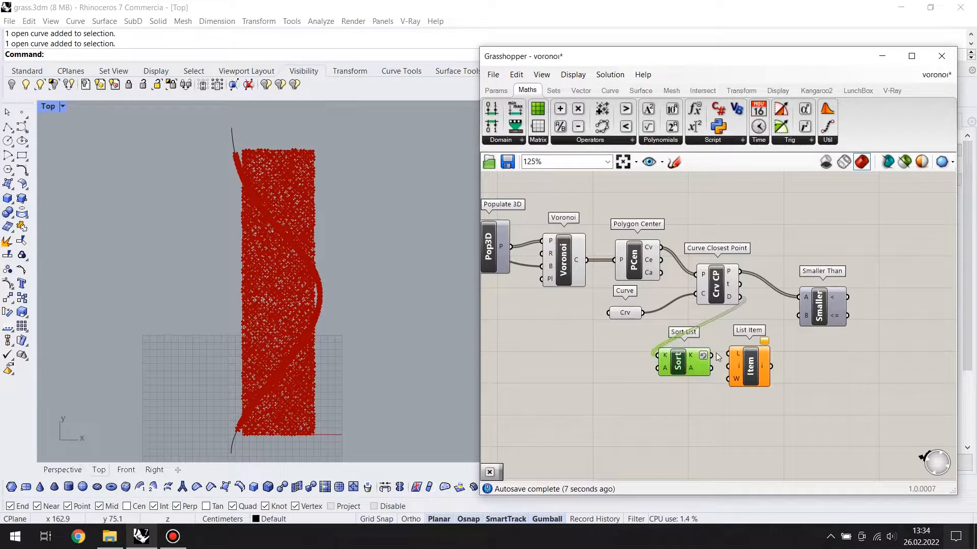
Connect the Sort List's K output to the List Item's L input and move both components lower
left_click_drag(752, 367, 805, 388)
left_click_drag(679, 364, 708, 384)
left_click_drag(806, 390, 786, 391)
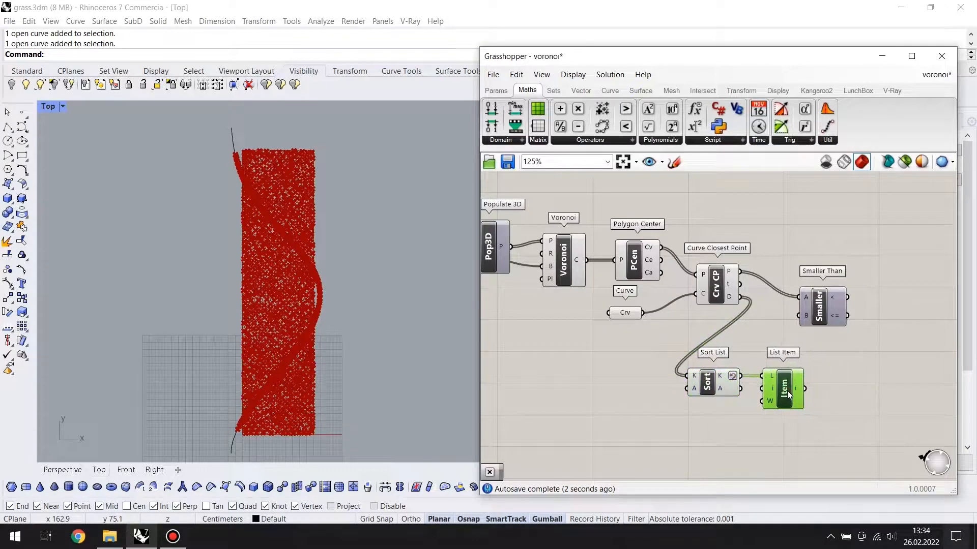
Add a Multiplication component beside List Item and connect the item output to its A input
right_click_drag(885, 397, 840, 398)
double_click(823, 405)
type("*")
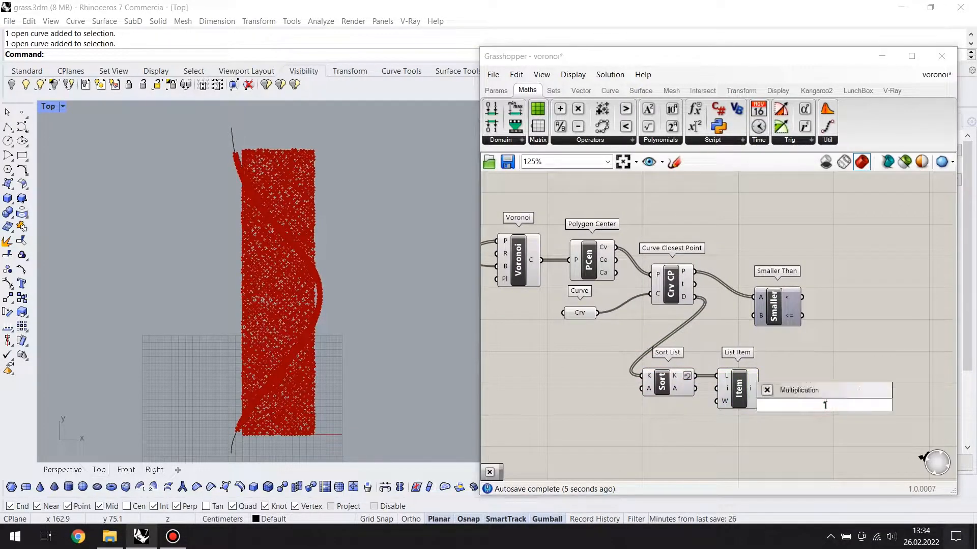
key("Return")
scroll(823, 408, "up", 2)
left_click_drag(824, 413, 811, 427)
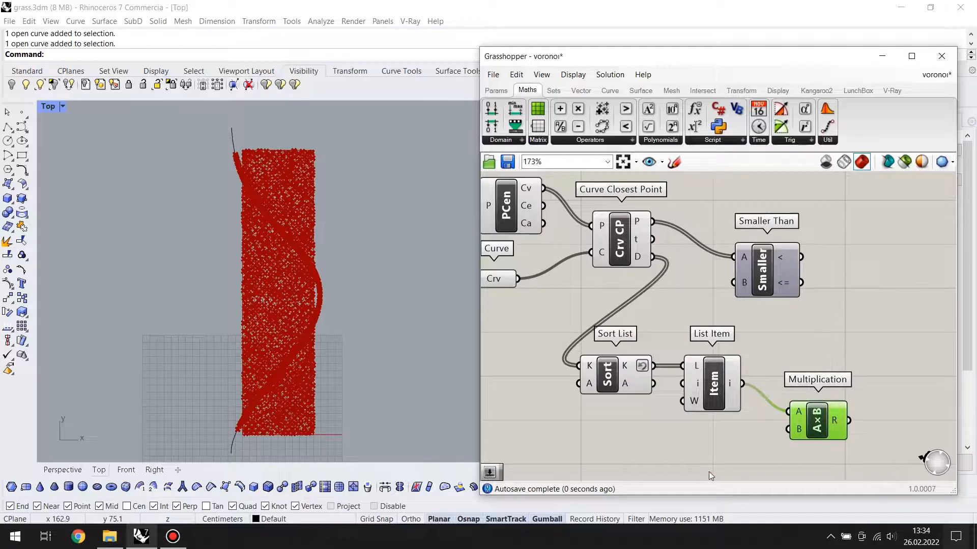
Add a 0.5 number slider to the Multiplication's B input and connect its R output to the B input of Smaller Than
double_click(709, 471)
type("slider")
key("Return")
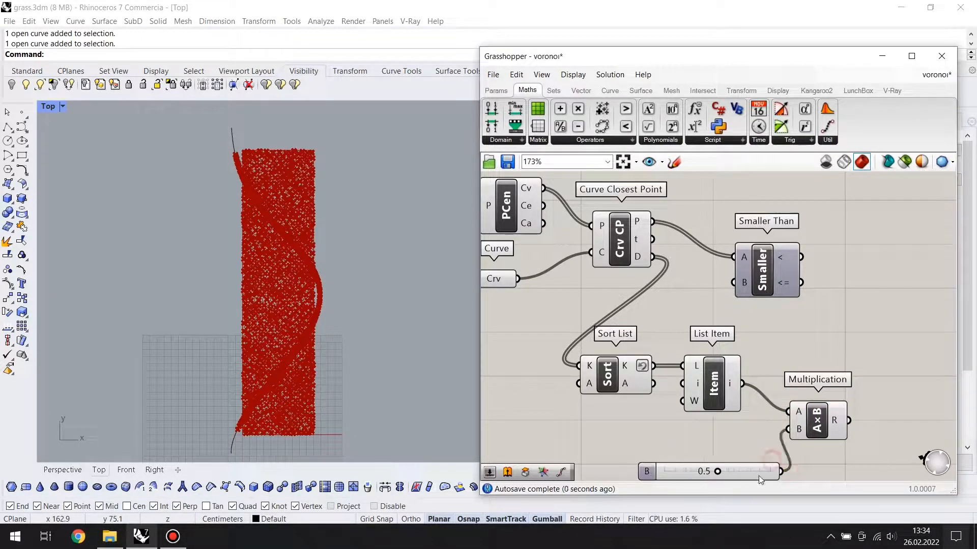
left_click_drag(761, 476, 701, 441)
left_click_drag(848, 421, 736, 284)
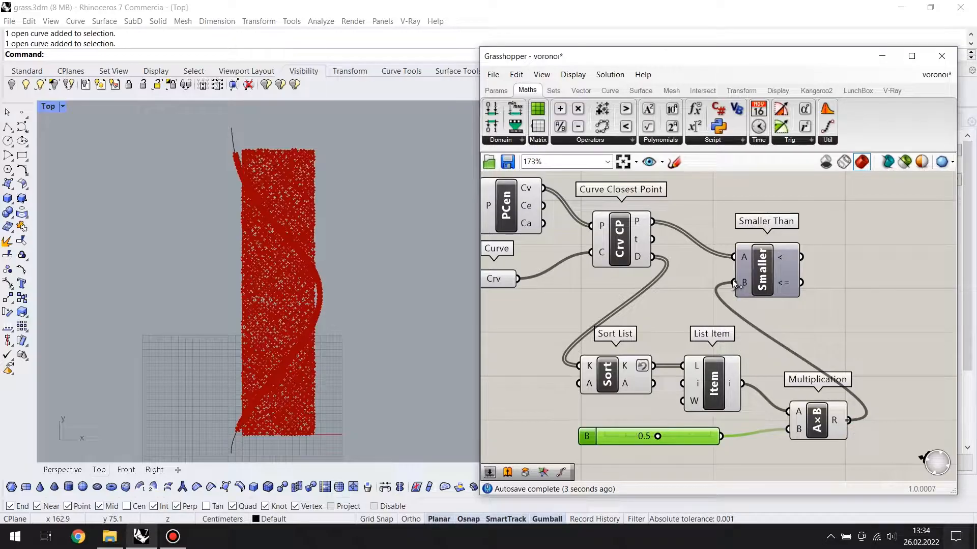
Move Sort List, List Item, Multiplication and the slider closer beneath Curve Closest Point, and shift the Curve parameter aside
scroll(833, 365, "down", 3)
left_click_drag(861, 336, 709, 420)
left_click_drag(771, 383, 683, 357)
left_click(740, 332)
left_click_drag(704, 288, 696, 279)
left_click(628, 310)
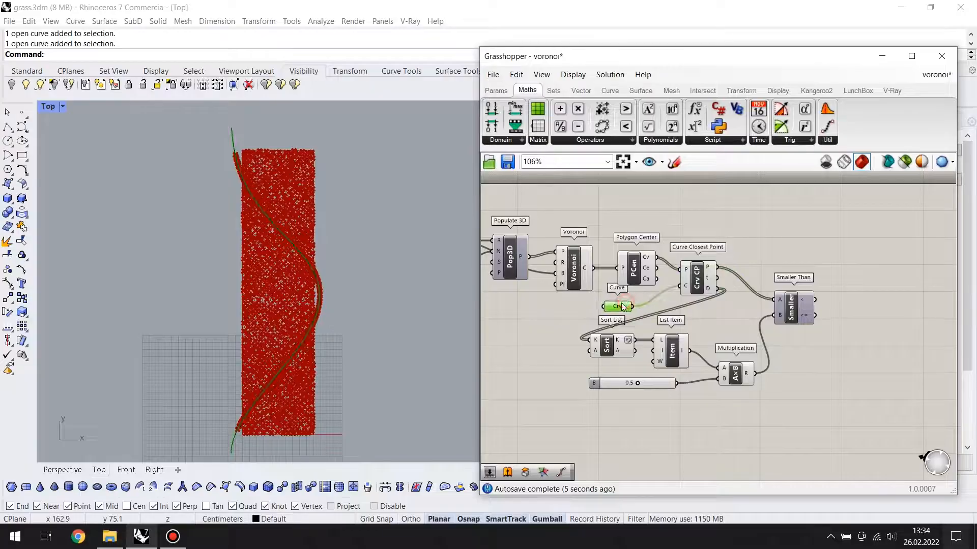
left_click(703, 270)
left_click(797, 328)
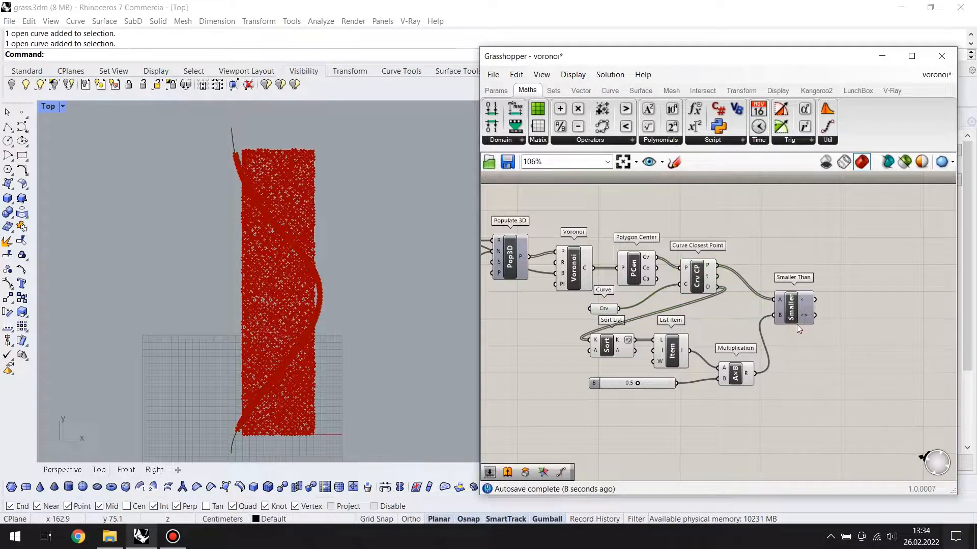
Add a Cull Pattern component after Smaller Than and make two copies of it
scroll(797, 325, "up", 2)
left_click(813, 310)
right_click_drag(840, 357, 755, 367)
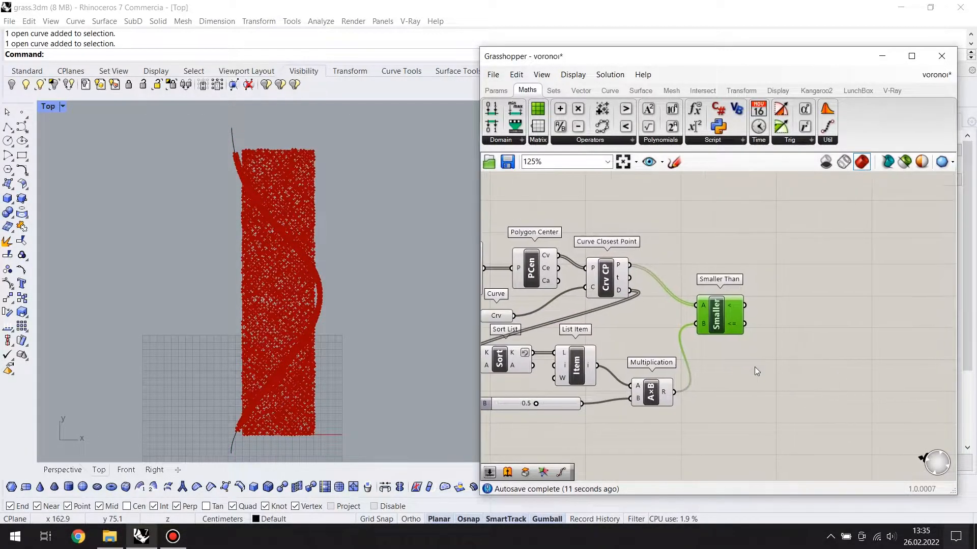
right_click_drag(824, 380, 798, 399)
double_click(779, 258)
type("cull")
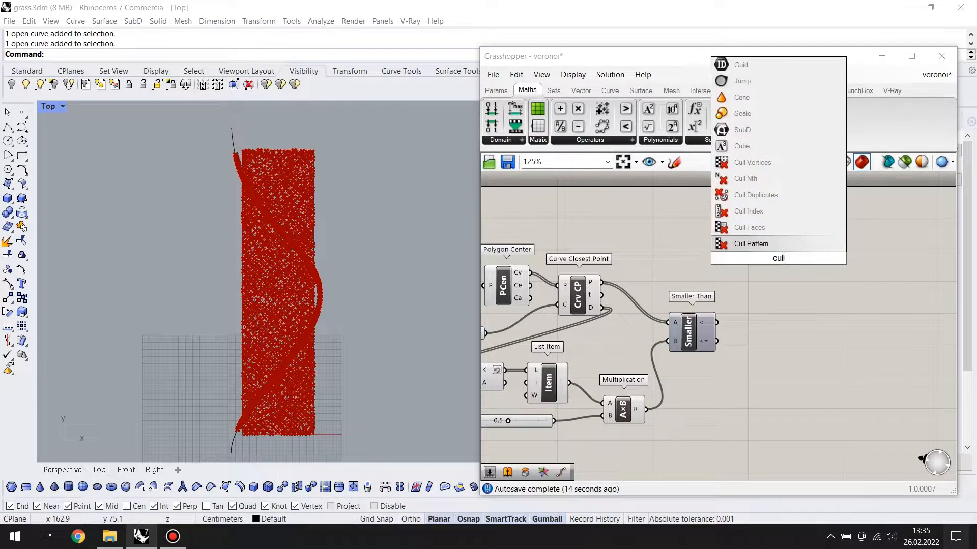
key("Return")
key("ctrl+c")
key("ctrl+v")
key("ctrl+v")
Arrange the three Cull Pattern components in a vertical column beside Smaller Than
left_click_drag(788, 274, 768, 339)
left_click_drag(780, 269, 765, 296)
left_click_drag(769, 260, 758, 228)
left_click_drag(760, 342, 757, 369)
left_click_drag(759, 290, 761, 295)
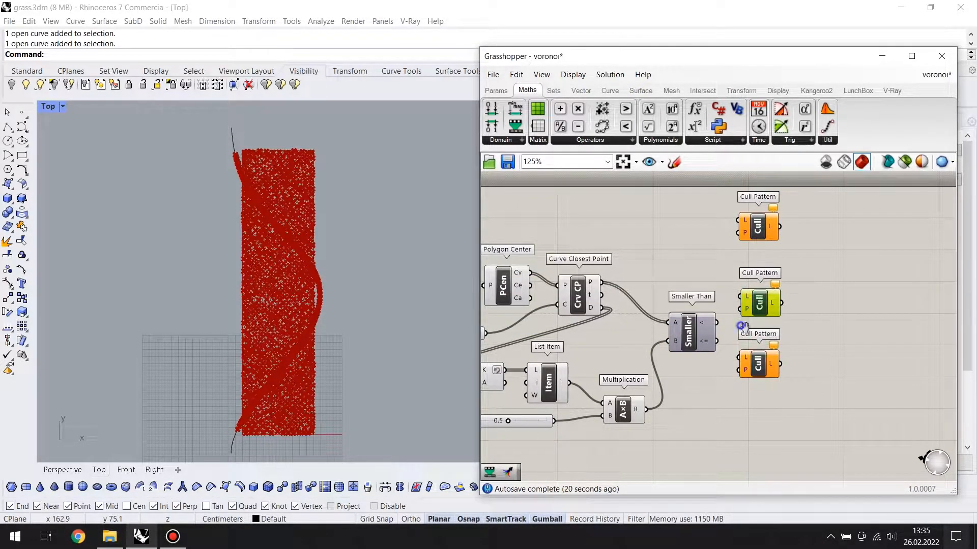
Connect the Voronoi cells output to the upper Cull Pattern's L input and the Smaller Than < output to its P input
right_click_drag(741, 327, 784, 323)
left_click_drag(730, 330, 710, 330)
right_click_drag(681, 311, 751, 306)
left_click_drag(546, 277, 565, 227)
left_click_drag(614, 278, 690, 321)
left_click(740, 271)
right_click_drag(740, 272, 711, 285)
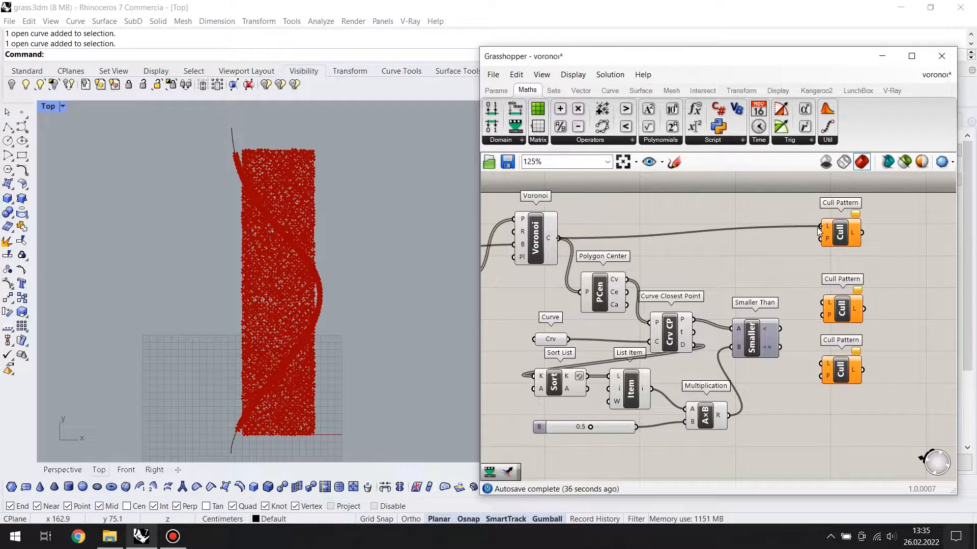
left_click_drag(819, 231, 821, 227)
left_click(781, 254)
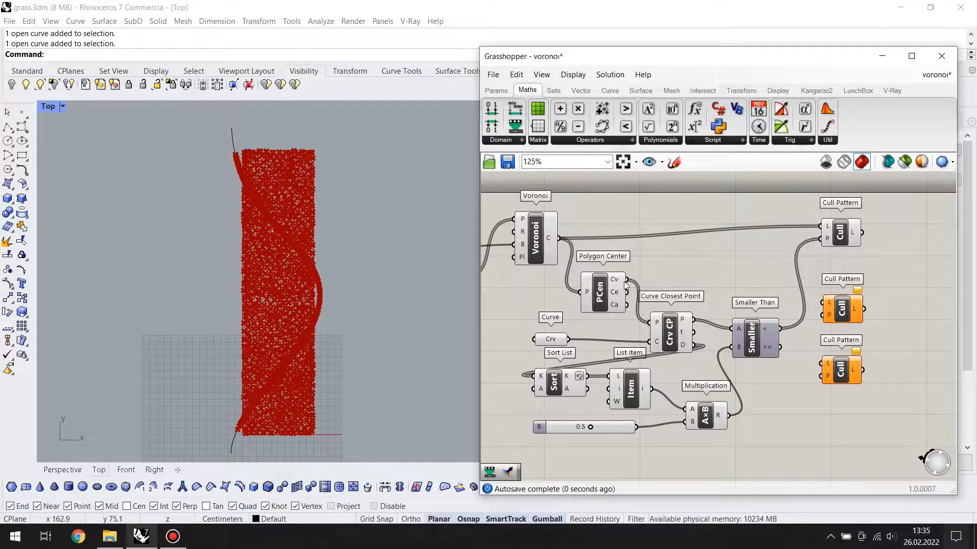
Connect Polygon Center's Cv to the middle Cull Pattern and Curve Closest Point's D to the lower one, with the < output as both patterns
left_click_drag(826, 309, 825, 305)
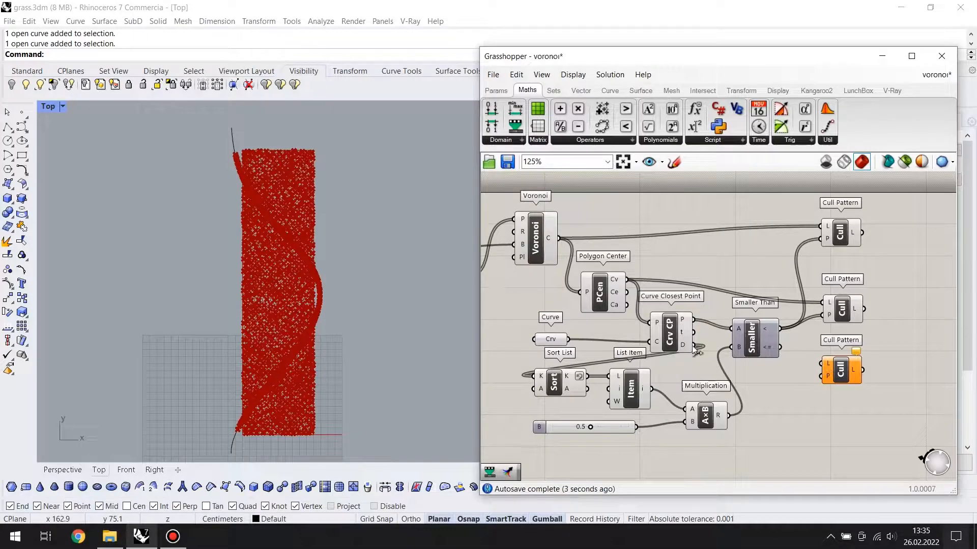
left_click_drag(841, 376, 845, 385)
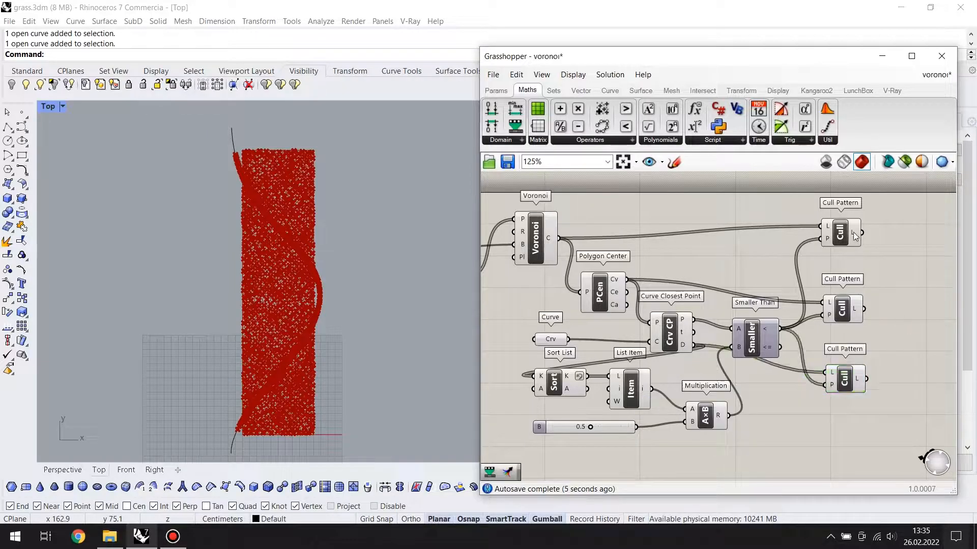
Hide the preview of all components before the Cull Patterns and inspect the cells kept by the upper one
scroll(753, 264, "down", 3)
left_click_drag(765, 198, 566, 378)
middle_click(653, 298)
left_click(698, 255)
left_click(813, 269)
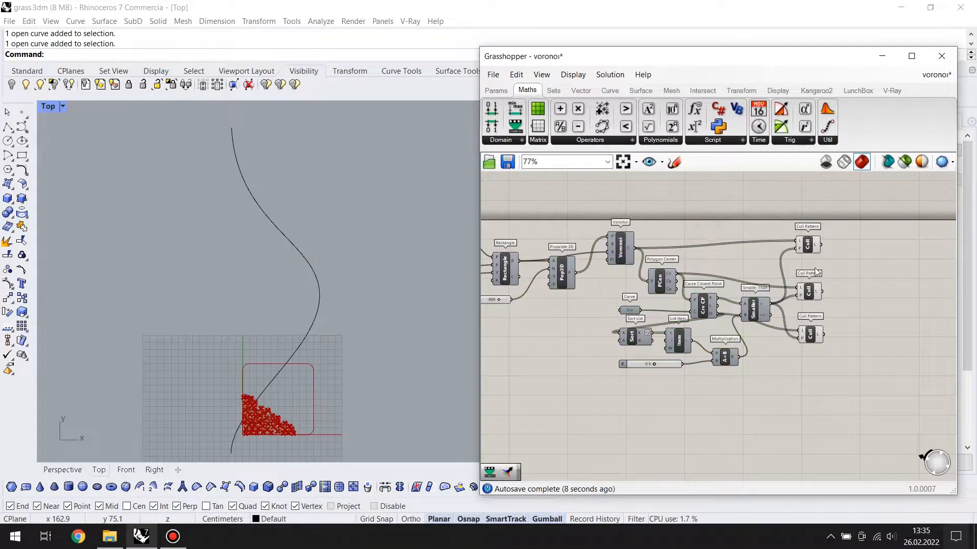
scroll(280, 389, "up", 5)
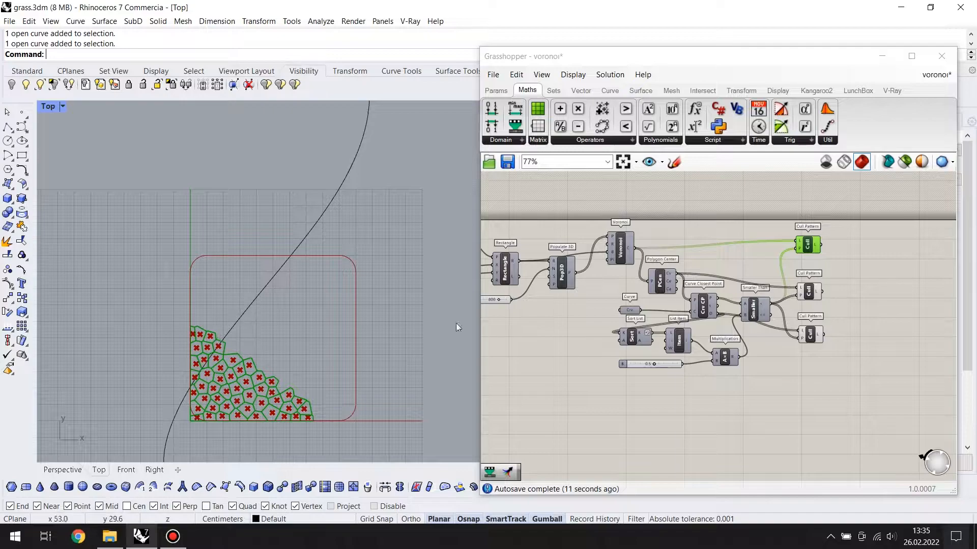
scroll(809, 245, "up", 3)
Hide the upper Cull Pattern's preview and turn the preview of the preceding components back on
middle_click(812, 239)
left_click(857, 197)
scroll(756, 301, "down", 1)
left_click_drag(758, 462, 518, 225)
middle_click(593, 289)
left_click(621, 260)
left_click(714, 274)
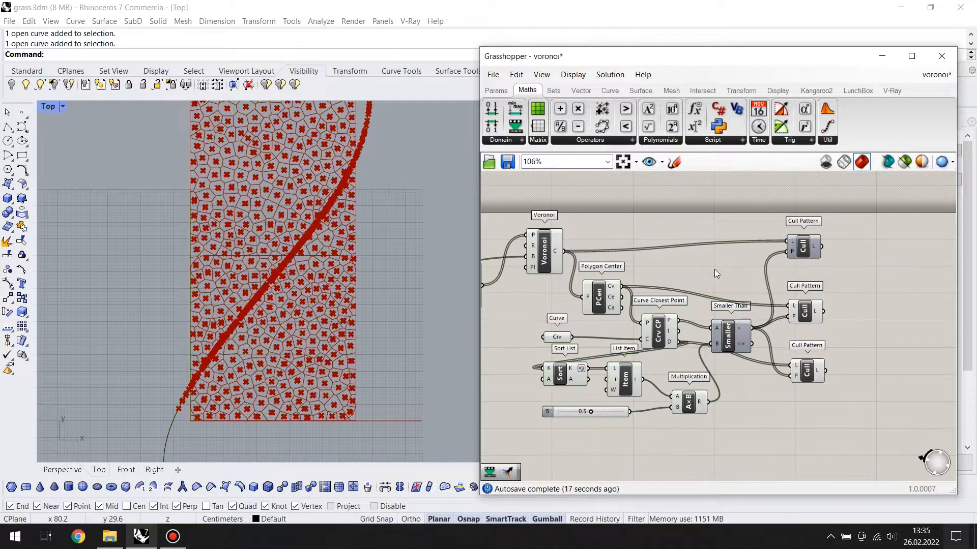
Rewire the A input of Smaller Than to the D distance output of Curve Closest Point
scroll(782, 276, "up", 3)
right_click_drag(791, 346, 776, 351)
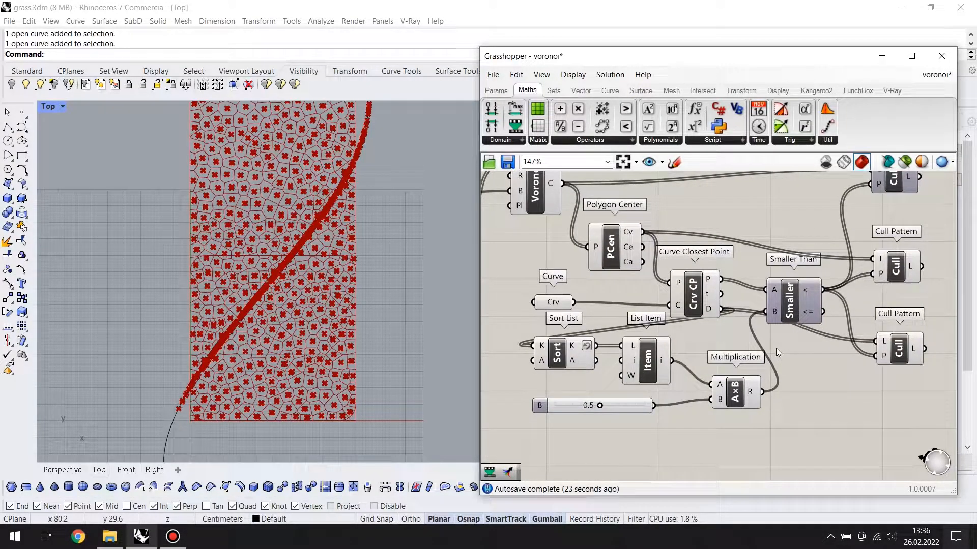
left_click_drag(771, 294, 792, 311)
Turn the upper Cull Pattern's preview back on and hide the preview of all components before the Cull Patterns
scroll(758, 346, "down", 2)
left_click(838, 240)
middle_click(838, 240)
left_click(867, 218)
scroll(468, 269, "down", 2)
scroll(808, 253, "down", 2)
left_click_drag(790, 208, 608, 366)
middle_click(702, 286)
left_click(733, 258)
left_click(767, 231)
scroll(352, 254, "down", 4)
right_click_drag(376, 167, 375, 273)
scroll(374, 241, "down", 4)
scroll(345, 211, "up", 5)
scroll(345, 210, "down", 3)
Switch the Cull Pattern previews off and the middle one back on to inspect its cell centre points
left_click_drag(865, 277, 829, 303)
middle_click(829, 304)
left_click(868, 270)
scroll(336, 135, "up", 4)
scroll(379, 264, "down", 3)
scroll(349, 280, "down", 3)
left_click(826, 243)
middle_click(826, 243)
left_click(863, 209)
left_click(830, 289)
middle_click(830, 289)
left_click(864, 253)
left_click(859, 264)
middle_click(830, 294)
left_click(855, 271)
left_click(835, 285)
middle_click(835, 285)
left_click(860, 260)
left_click(396, 198)
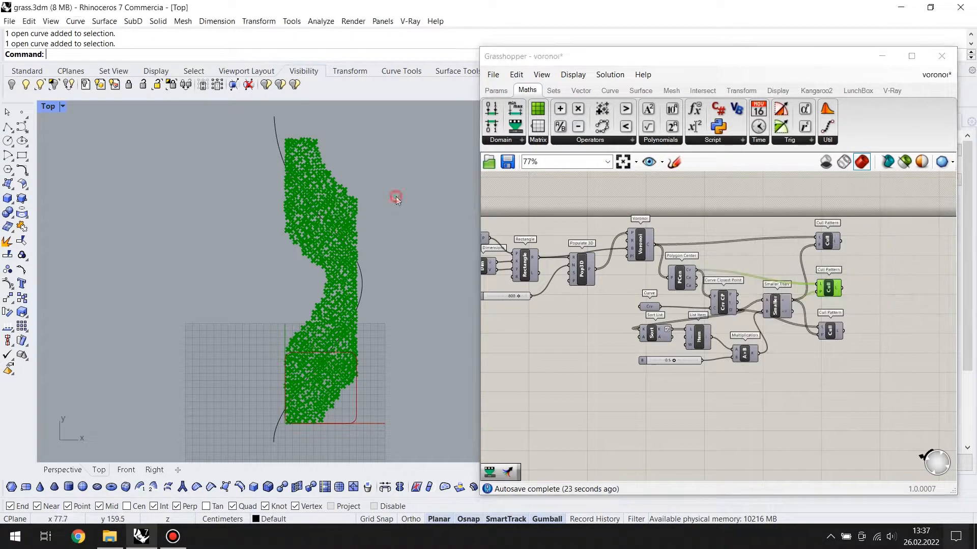
scroll(338, 178, "up", 5)
Turn the previews of the lower and upper Cull Patterns back on
left_click(615, 391)
scroll(407, 250, "down", 2)
scroll(851, 355, "up", 3)
left_click(823, 319)
middle_click(824, 318)
left_click(848, 294)
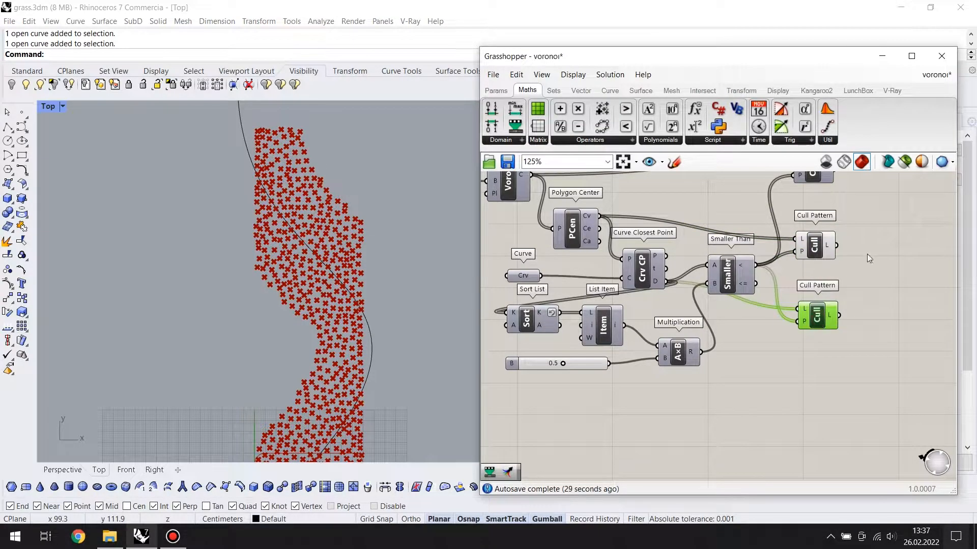
scroll(867, 257, "down", 3)
left_click_drag(805, 259, 800, 326)
middle_click(814, 237)
left_click(838, 213)
left_click(864, 253)
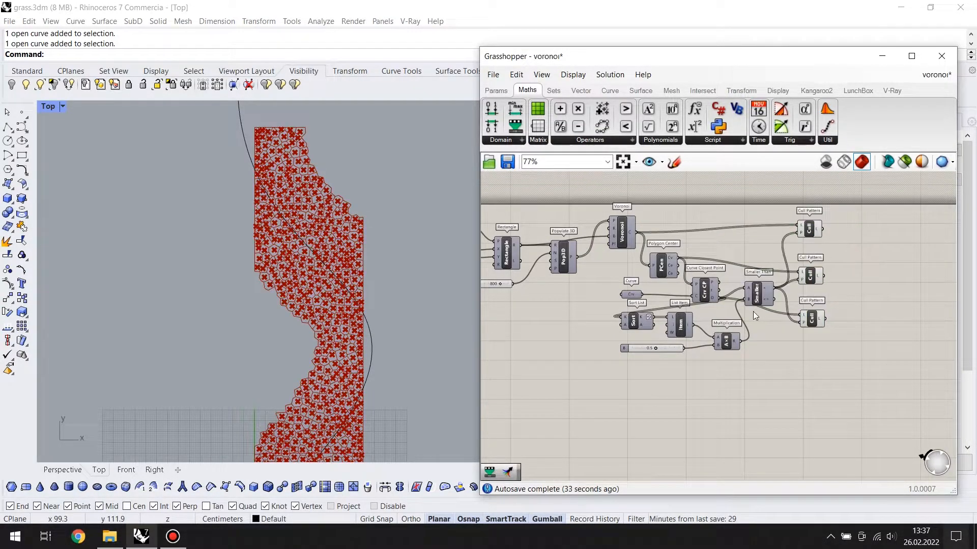
Add a Scale component and connect the upper Cull Pattern's output to its G input
scroll(855, 294, "up", 2)
double_click(790, 291)
type("scale")
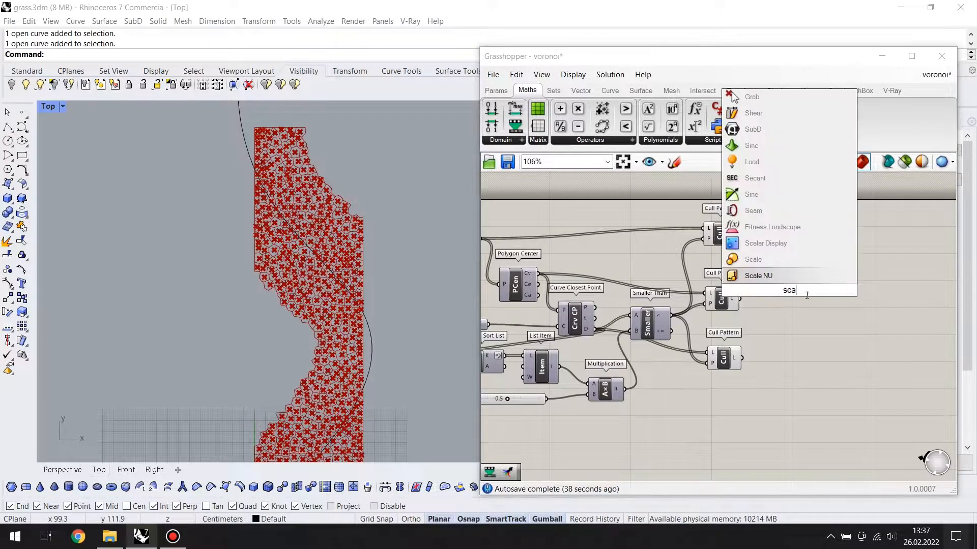
key("Return")
scroll(807, 300, "up", 2)
right_click_drag(815, 297, 829, 321)
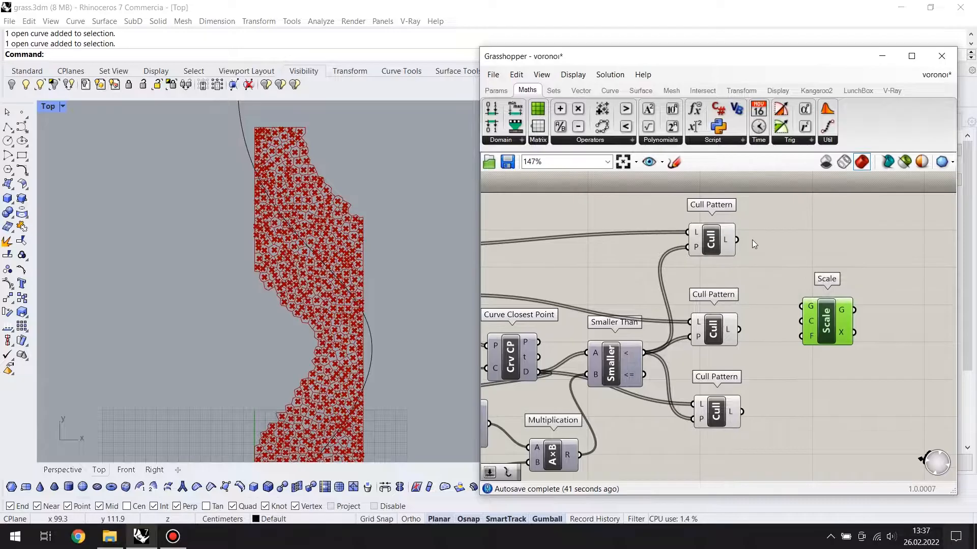
left_click_drag(796, 307, 800, 308)
Connect the middle Cull Pattern's centre points to the C input of the Scale component
scroll(271, 337, "down", 2)
right_click_drag(271, 336, 287, 270)
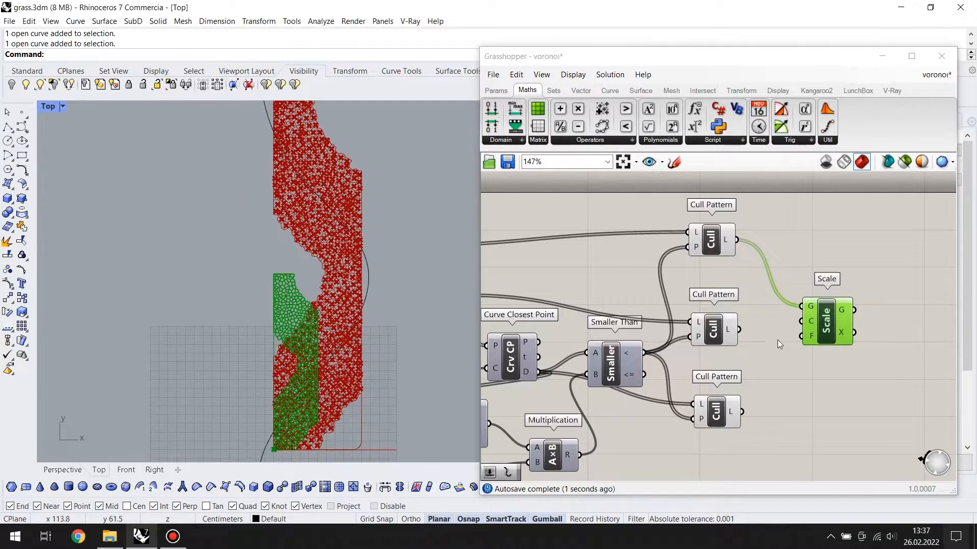
scroll(362, 268, "down", 4)
right_click_drag(361, 269, 342, 277)
scroll(377, 266, "up", 1)
left_click(714, 329)
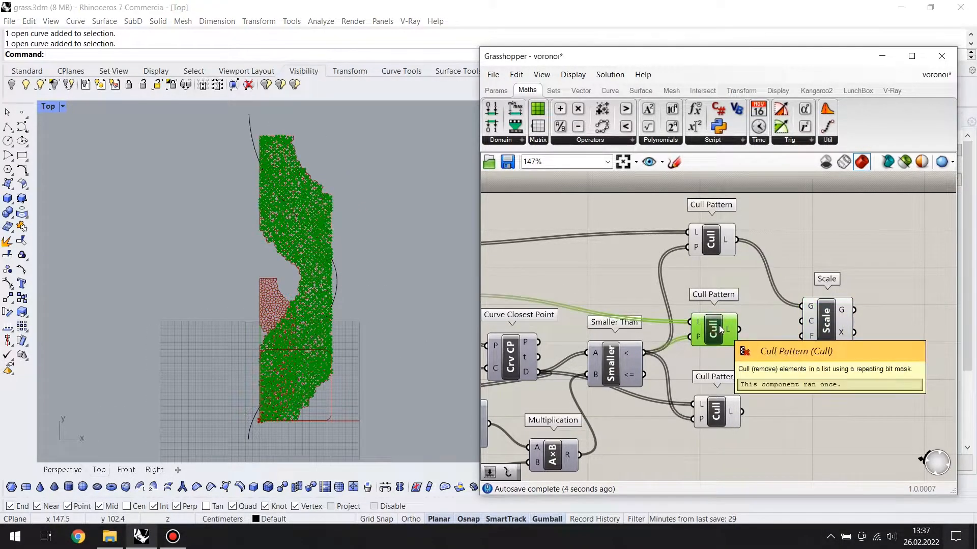
left_click_drag(808, 320, 808, 321)
Add a Remap Numbers component below Scale, beside the lower Cull Pattern
left_click_drag(715, 421, 707, 421)
right_click_drag(753, 418, 732, 394)
double_click(767, 417)
type("remap")
key("Return")
left_click_drag(752, 399, 806, 397)
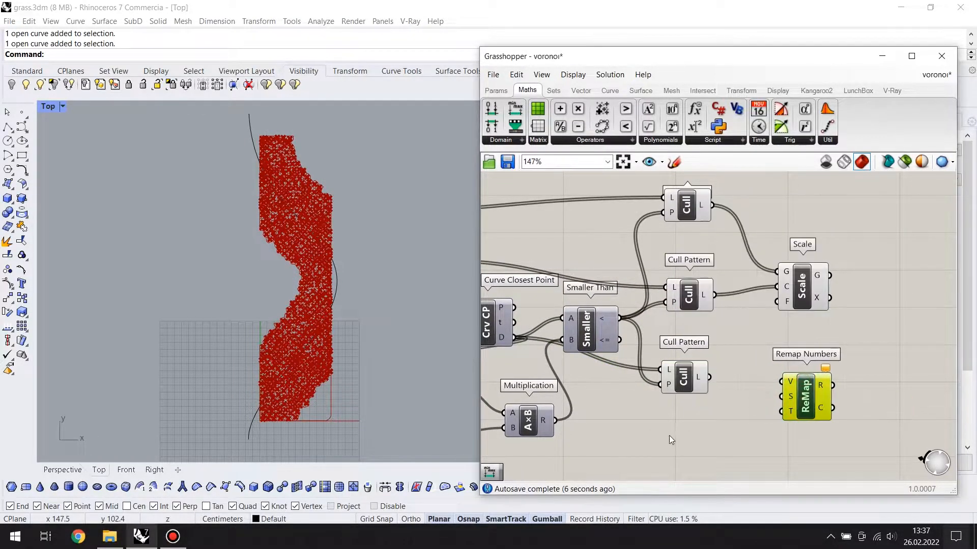
Add a Bounds component below the lower Cull Pattern and connect that Cull Pattern's output to its N input
double_click(669, 436)
type("bounds")
key("Return")
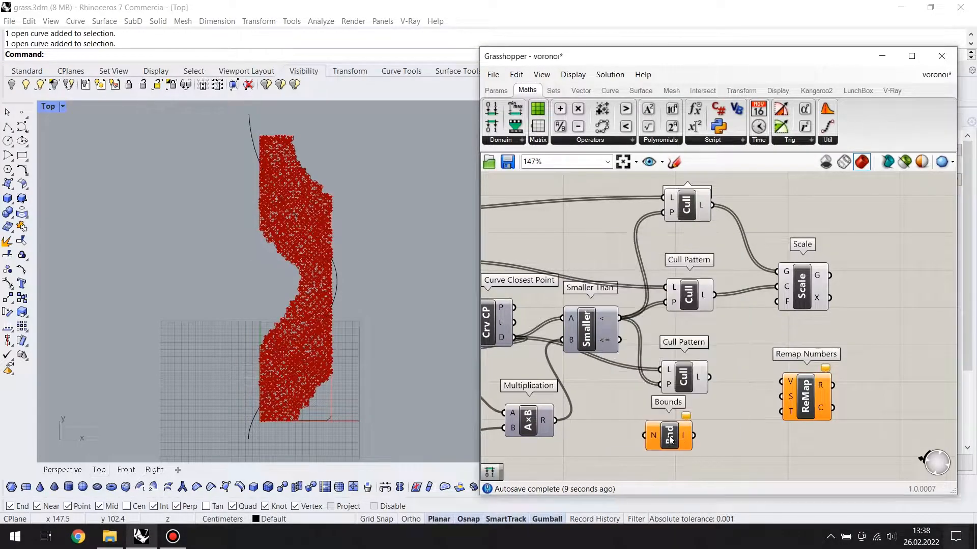
scroll(675, 417, "up", 3)
left_click_drag(654, 426, 656, 430)
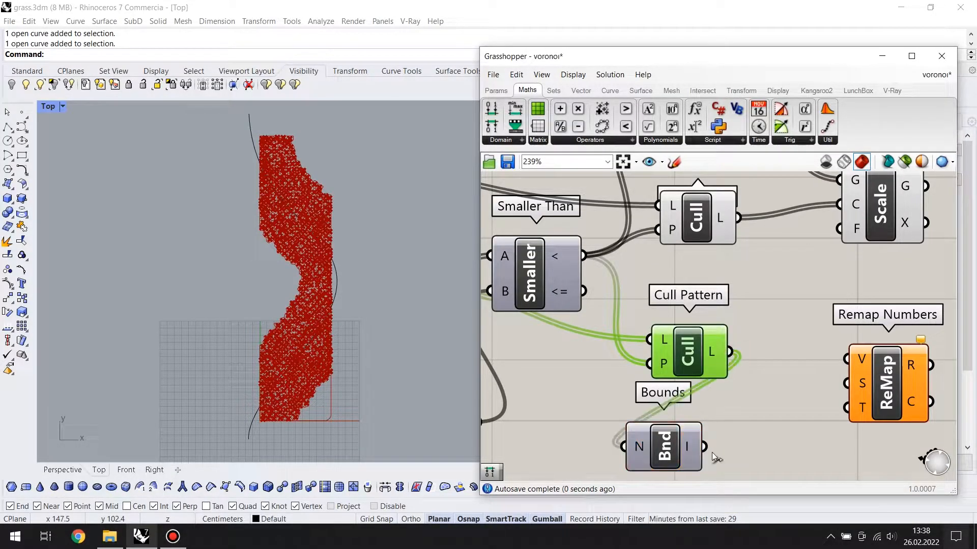
Wire the lower Cull Pattern into V and Bounds into S of Remap Numbers, and flatten the Bounds N input
scroll(677, 421, "down", 3)
left_click_drag(756, 385, 814, 392)
left_click_drag(665, 435, 743, 389)
scroll(741, 431, "up", 2)
right_click(715, 428)
left_click(745, 374)
Add a Construct Domain component below Bounds and connect its output to the T input of Remap Numbers
scroll(730, 341, "down", 2)
left_click_drag(495, 110, 677, 445)
scroll(703, 407, "up", 1)
left_click_drag(739, 342, 746, 331)
left_click_drag(823, 321, 850, 329)
left_click_drag(668, 302, 649, 309)
left_click_drag(676, 407, 715, 396)
Add a 0.95 slider for Construct Domain's start input and duplicate it as the slider for its end input
double_click(633, 430)
type("0.95")
key("Return")
left_click_drag(630, 435, 605, 408)
key("ctrl+c")
key("ctrl+v")
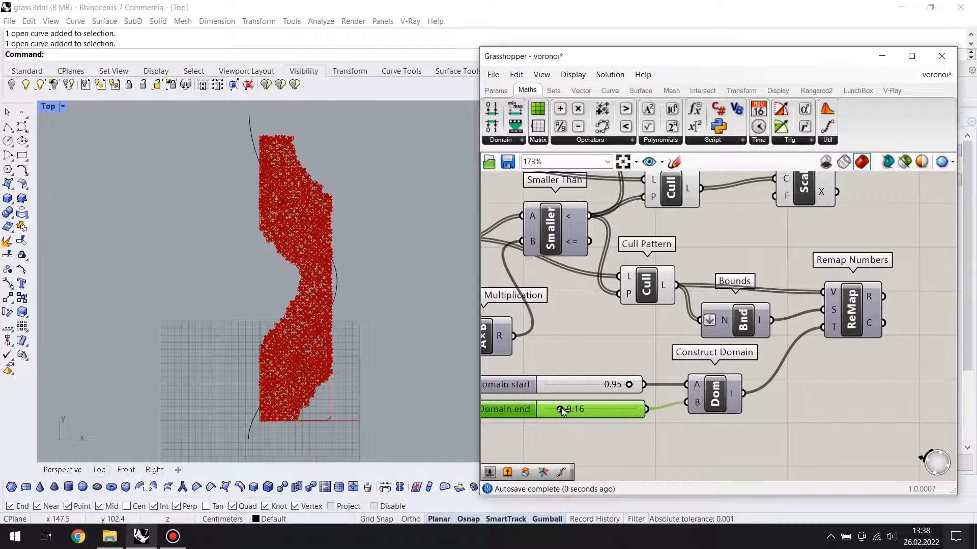
Connect the R output of Remap Numbers to the F input of Scale
right_click_drag(846, 365, 757, 397)
scroll(756, 397, "down", 2)
left_click_drag(732, 270, 804, 272)
scroll(793, 306, "down", 1)
Turn off the preview of the Cull Pattern, closest point and domain components that feed Scale, leaving only the scaled cells shown
left_click_drag(793, 305, 603, 447)
middle_click(697, 349)
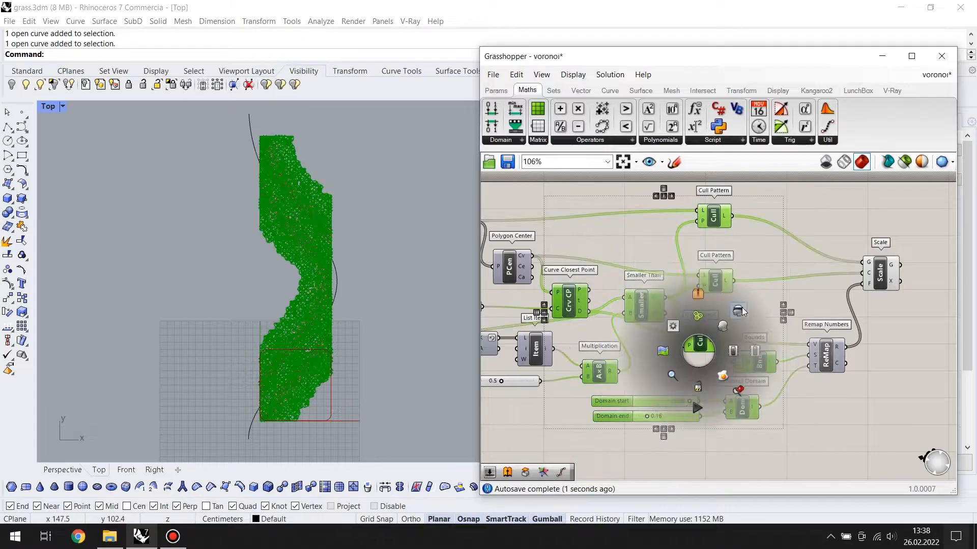
left_click(787, 288)
scroll(292, 178, "up", 5)
scroll(271, 220, "down", 4)
right_click_drag(313, 258, 353, 236)
left_click(880, 273)
right_click_drag(784, 305, 686, 305)
left_click(706, 320)
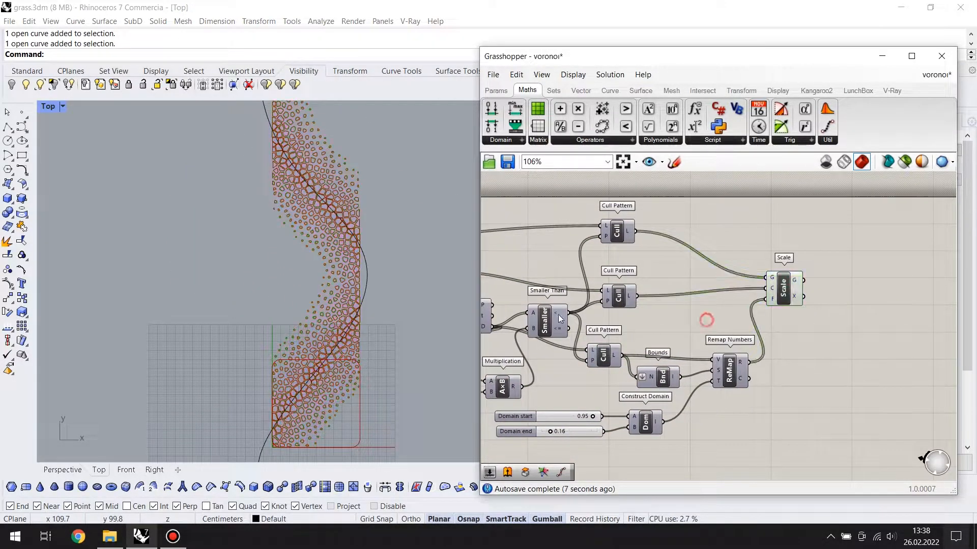
right_click_drag(496, 306, 679, 319)
right_click(679, 319)
left_click(554, 320)
left_click_drag(554, 320, 533, 309)
right_click(533, 308)
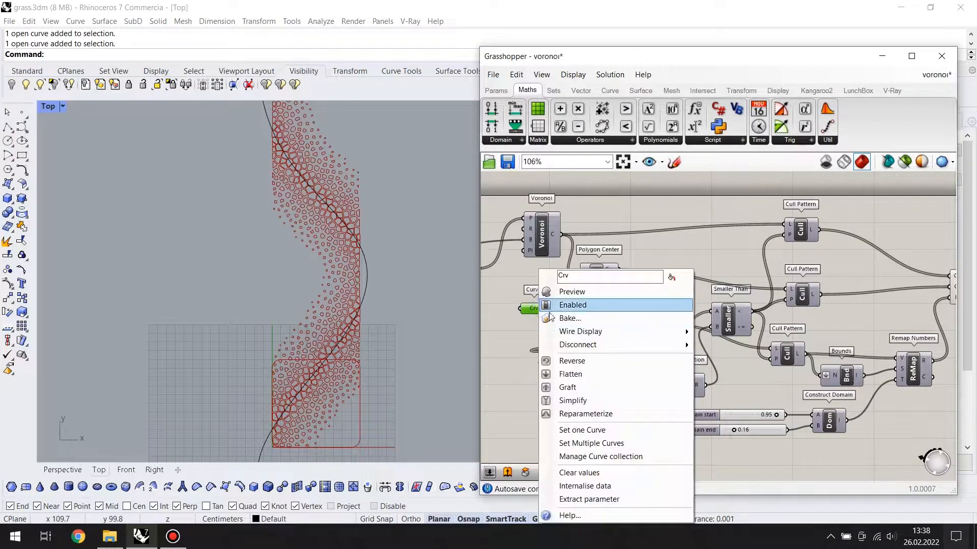
Try reshaping the attractor curve by moving its end and middle control points sideways
left_click(366, 268)
left_click_drag(413, 284, 359, 268)
left_click_drag(298, 136, 395, 138)
left_click(300, 175)
left_click_drag(300, 175, 399, 175)
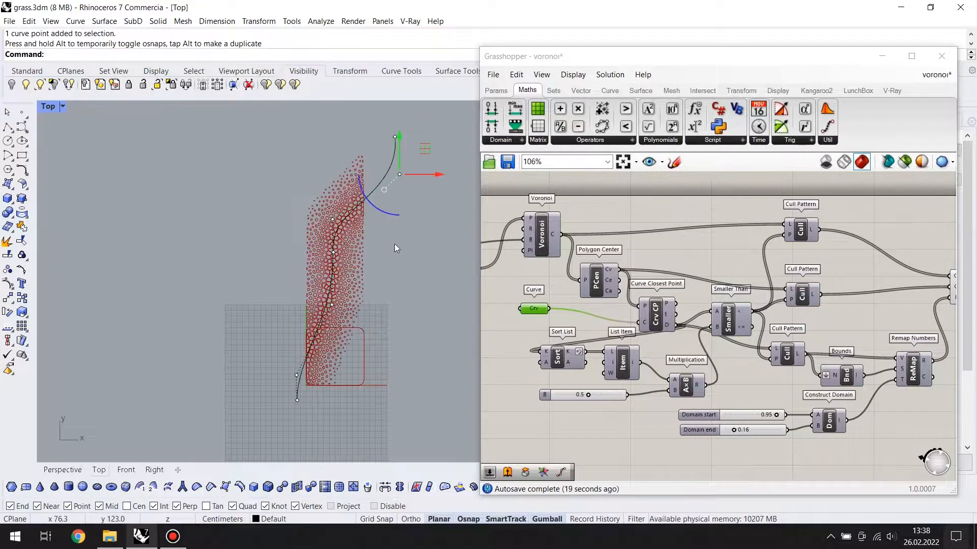
left_click(317, 315)
left_click(317, 306)
left_click_drag(352, 306, 444, 335)
Undo the control point moves on the attractor curve
key("ctrl+z")
key("ctrl+z")
key("ctrl+z")
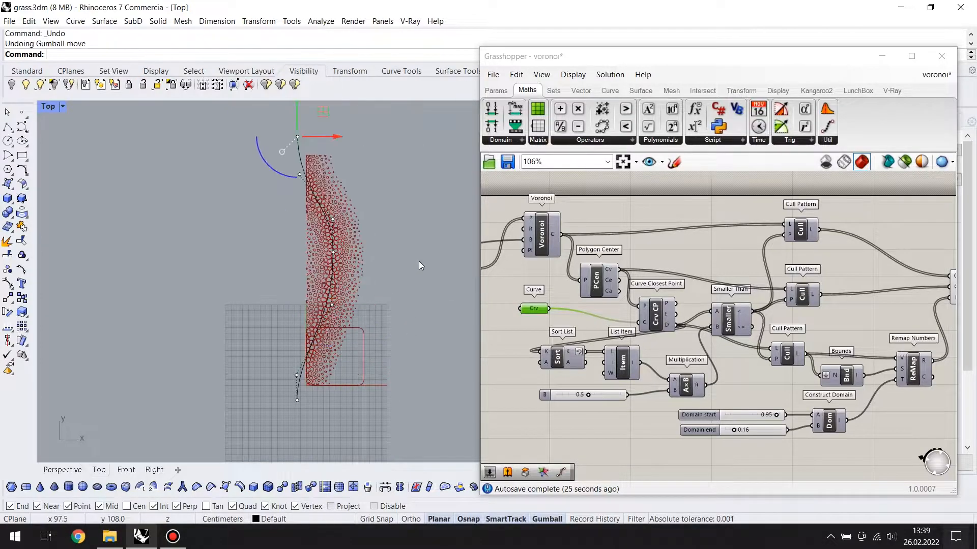
left_click(365, 270)
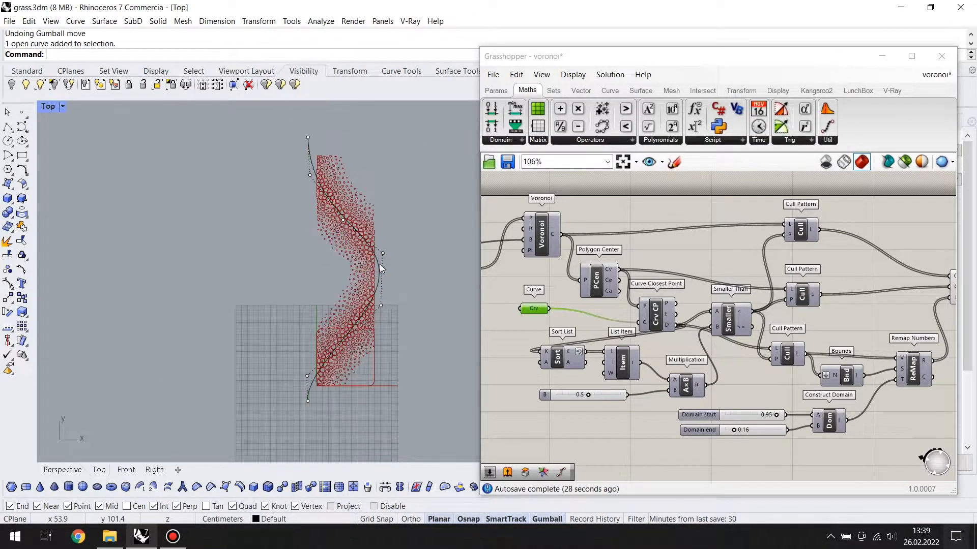
scroll(374, 267, "up", 2)
scroll(371, 272, "down", 4)
Add an Explode component after Scale and connect Scale's G output to its C input
right_click_drag(845, 331, 557, 334)
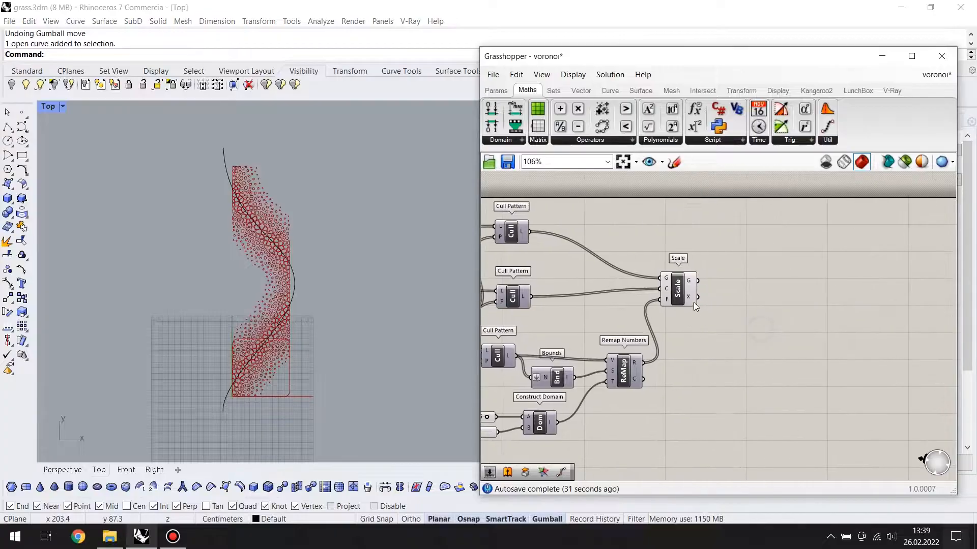
left_click(682, 289)
double_click(732, 308)
type("explode")
key("Return")
scroll(710, 295, "up", 4)
left_click_drag(707, 276, 726, 313)
left_click_drag(757, 334, 772, 288)
left_click(719, 373)
right_click_drag(250, 230, 304, 245)
scroll(305, 245, "up", 12)
scroll(322, 228, "down", 5)
scroll(668, 374, "down", 2)
left_click(801, 299)
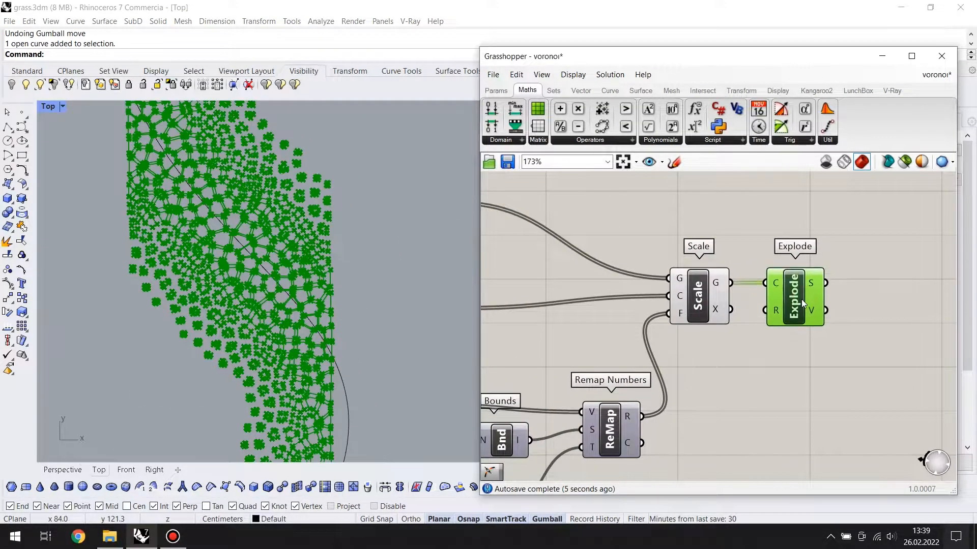
Add a Point On Curve component at 0.500 and connect Explode's S output to it
right_click_drag(872, 351, 852, 359)
double_click(809, 326)
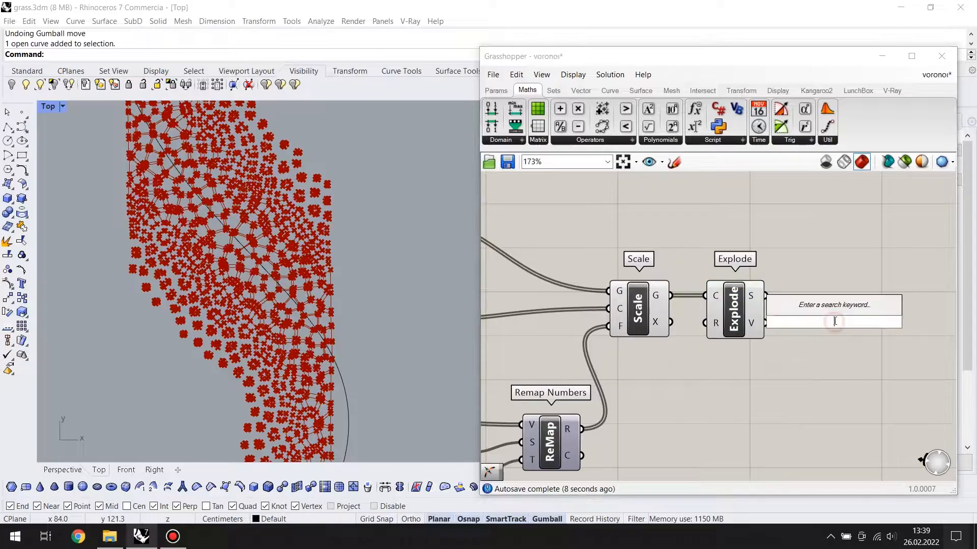
type("point")
key("Up")
key("Up")
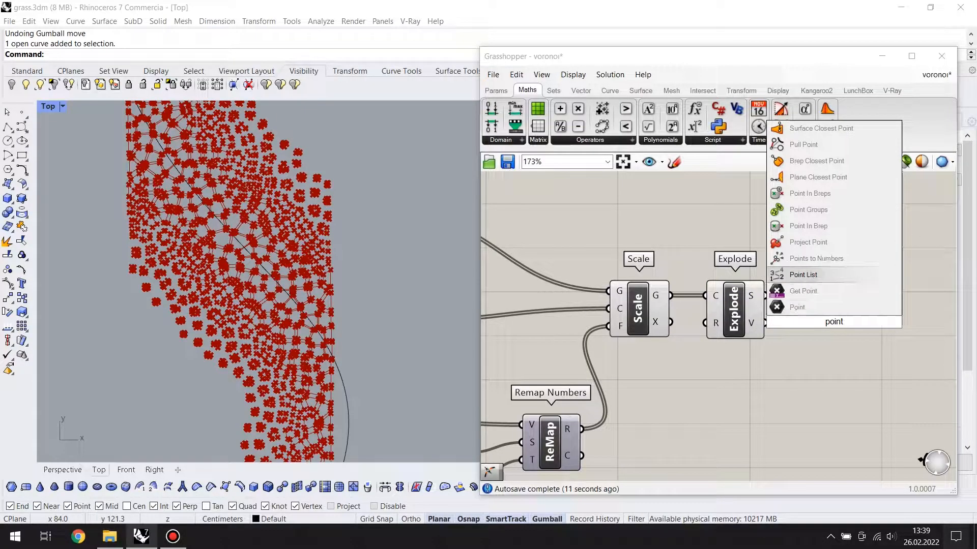
type("on c")
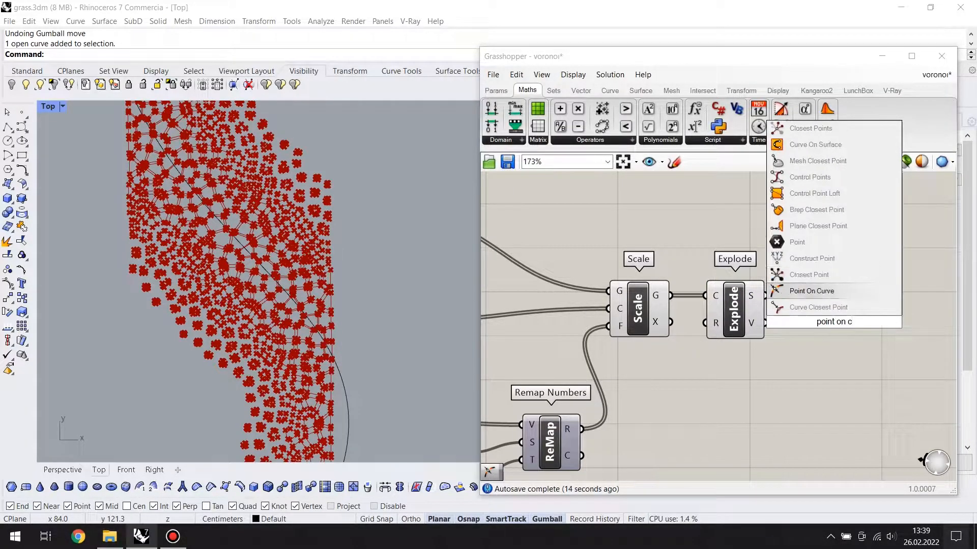
key("Return")
scroll(836, 325, "up", 2)
left_click_drag(738, 286, 768, 286)
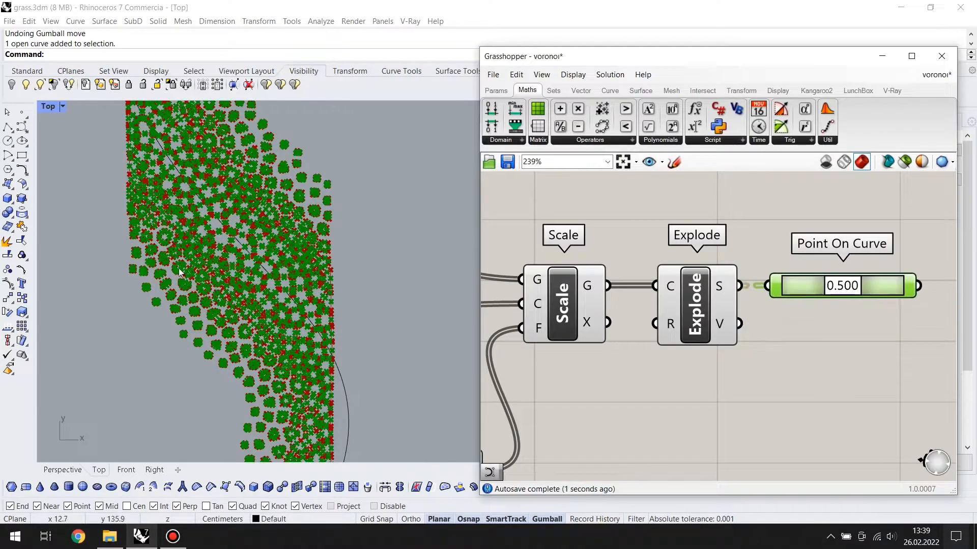
scroll(253, 233, "up", 5)
left_click(699, 318)
left_click(803, 286)
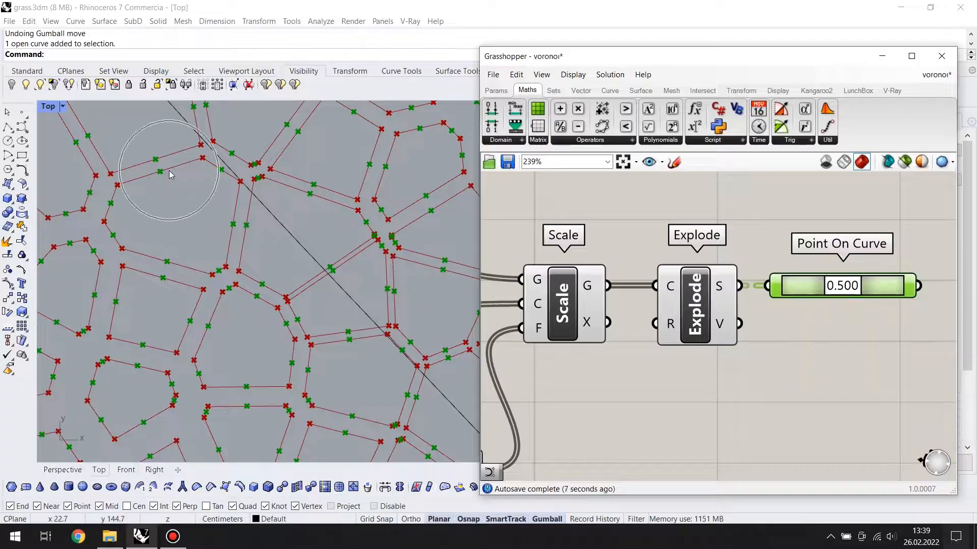
Add a Nurbs Curve component and connect the Point On Curve output to its V input
scroll(798, 357, "down", 2)
right_click_drag(798, 357, 703, 379)
double_click(780, 365)
type("nurbs")
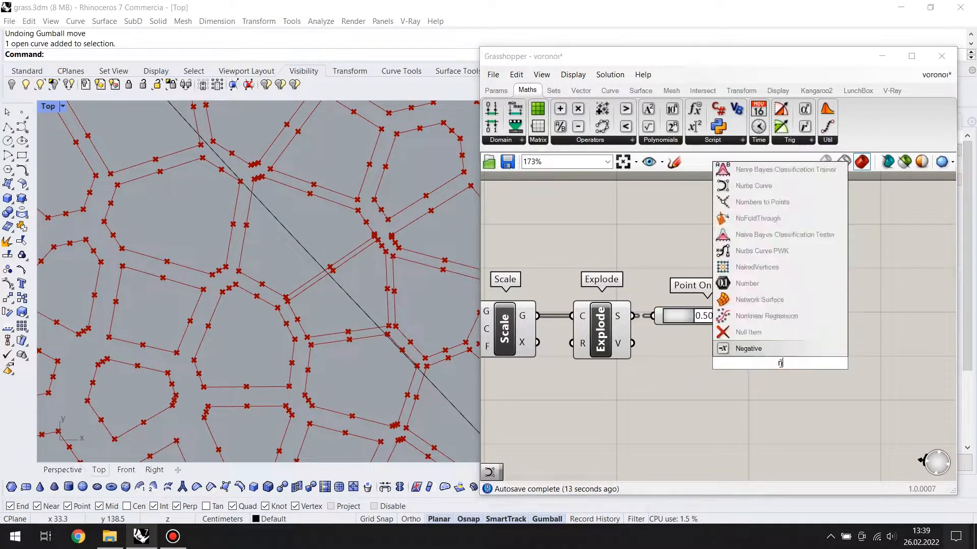
key("Return")
left_click_drag(782, 367, 810, 381)
left_click_drag(768, 328, 776, 360)
left_click_drag(809, 390, 829, 346)
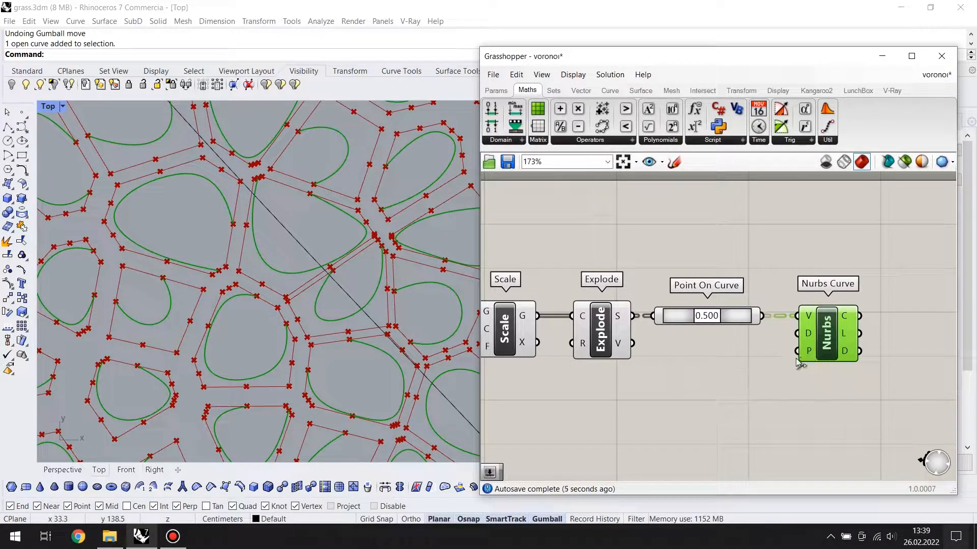
Add a slider with value 3 and connect it to the D input of Nurbs Curve
double_click(673, 362)
type("3")
key("Return")
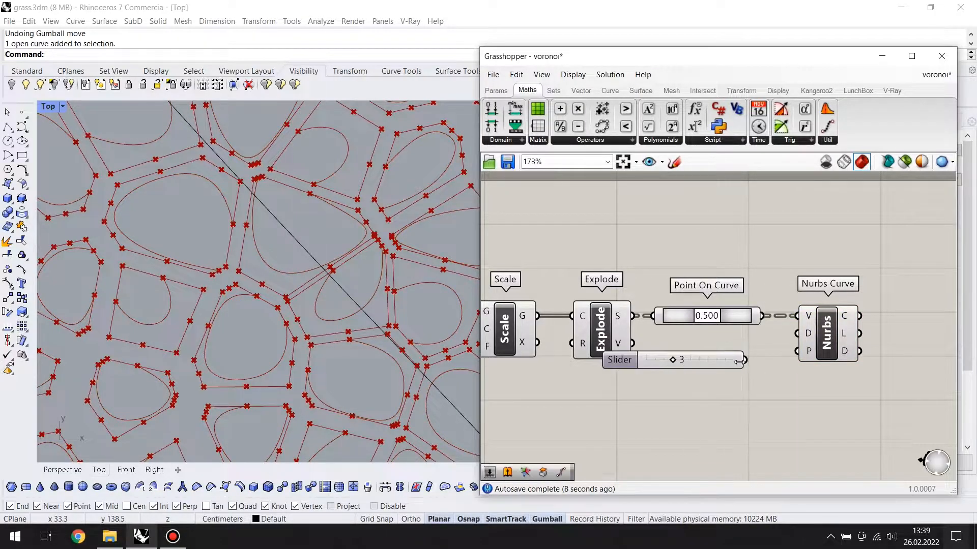
left_click_drag(788, 344, 797, 334)
left_click_drag(710, 362, 701, 380)
scroll(737, 393, "down", 2)
right_click_drag(747, 398, 735, 376)
left_click_drag(725, 357, 710, 379)
Invert the P input of Nurbs Curve
left_click(622, 327)
left_click(795, 338)
right_click(776, 341)
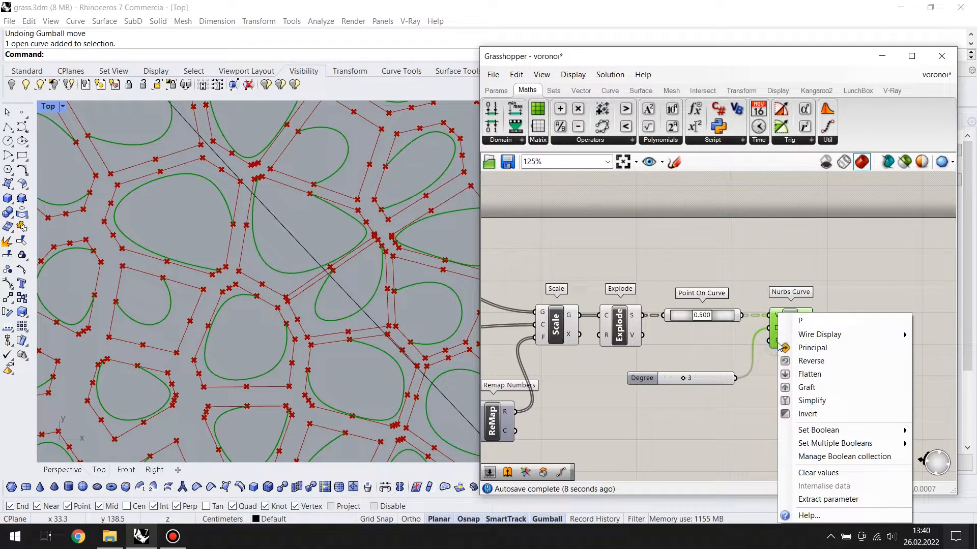
left_click(799, 413)
Turn off the preview of Scale, Explode and Point On Curve so only the Nurbs curves are displayed
scroll(359, 286, "down", 11)
scroll(834, 294, "down", 5)
left_click_drag(764, 260, 630, 384)
middle_click(710, 307)
left_click(750, 266)
left_click(759, 255)
Examine the rounded cell curves along the attractor curve in the Top viewport
scroll(387, 261, "down", 13)
right_click_drag(389, 261, 388, 276)
scroll(342, 171, "up", 7)
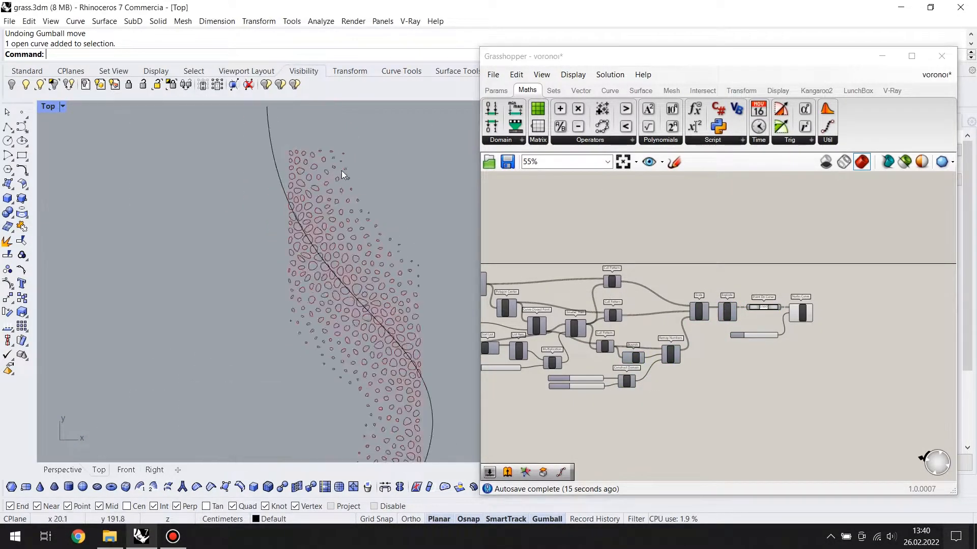
scroll(776, 338, "up", 5)
mouse_move(807, 351)
left_mouse_down()
mouse_move(782, 352)
mouse_move(811, 352)
mouse_move(794, 357)
left_mouse_up()
right_click_drag(432, 433, 358, 150)
scroll(372, 236, "down", 4)
scroll(291, 328, "up", 8)
scroll(291, 325, "down", 10)
right_click_drag(358, 214, 367, 316)
scroll(367, 317, "down", 2)
right_click_drag(358, 250, 356, 214)
Add a Boundary Surfaces component, connect Nurbs Curve's C output to its E input, and flatten that input
right_click_drag(880, 338, 701, 348)
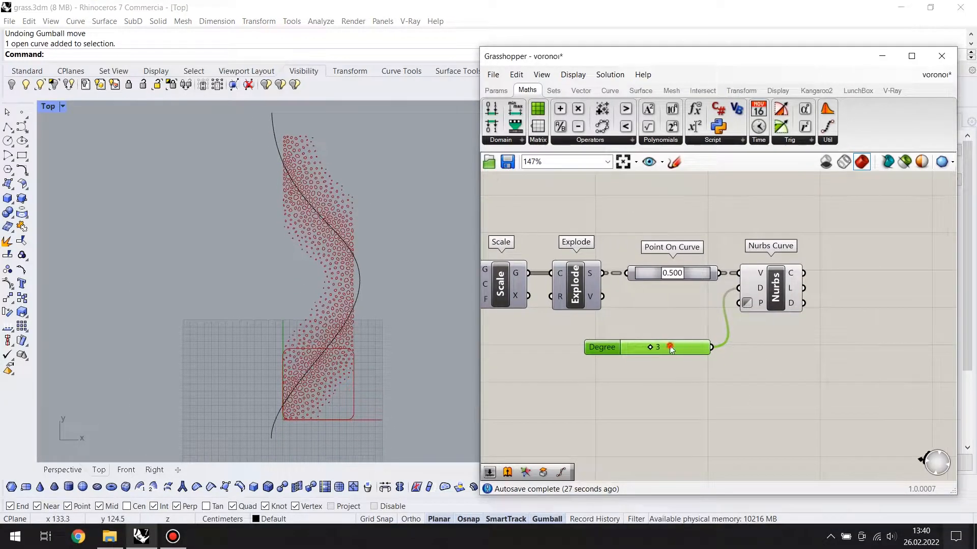
left_click(774, 290)
right_click_drag(826, 343, 757, 351)
double_click(796, 264)
type("boun")
key("Return")
left_click_drag(770, 264, 771, 264)
left_click_drag(784, 269, 799, 249)
left_click(799, 315)
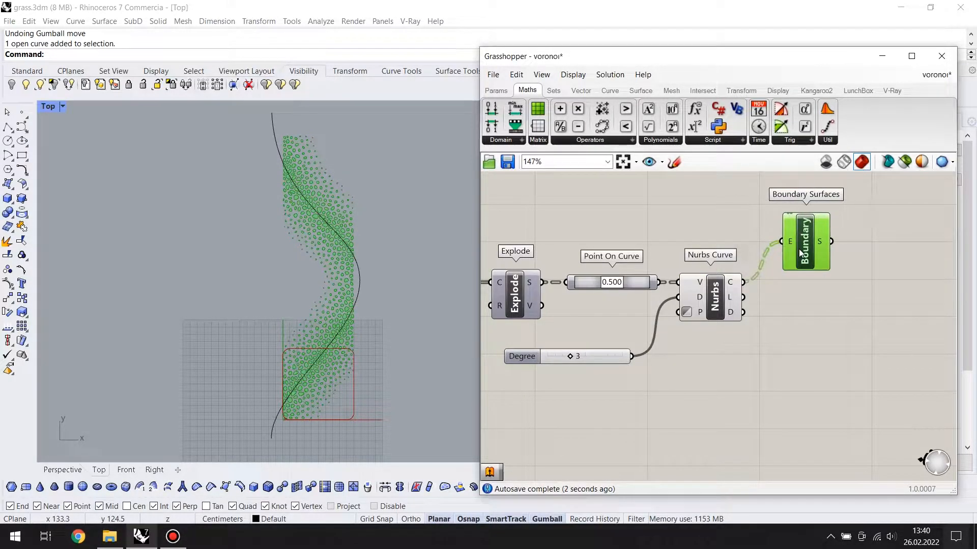
right_click(792, 241)
left_click(823, 333)
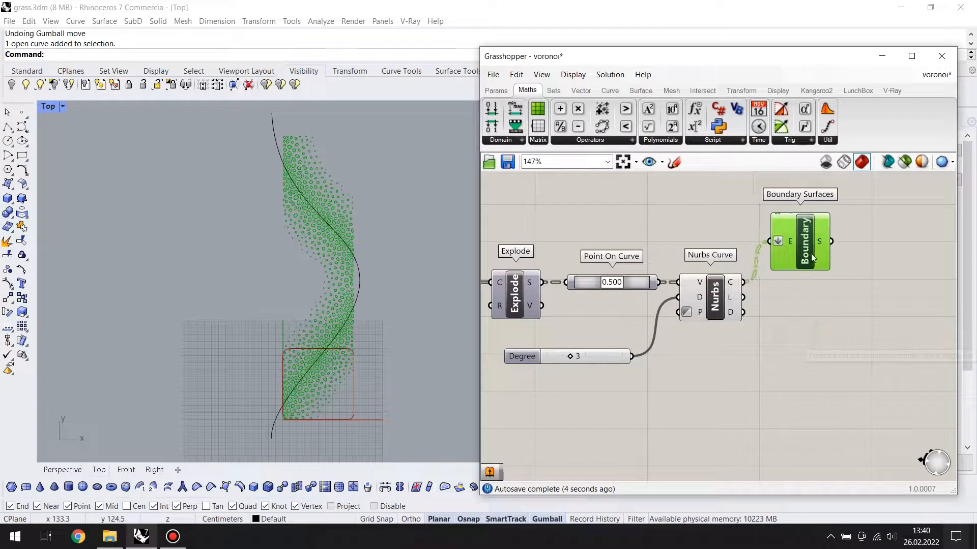
Wire the strip's outer outline from earlier in the definition into Boundary Surfaces' E input, alongside the Nurbs curves
scroll(801, 244, "down", 3)
scroll(594, 309, "down", 3)
scroll(627, 321, "up", 6)
left_click(725, 306)
right_click_drag(801, 336, 644, 311)
scroll(694, 325, "down", 3)
right_click_drag(719, 331, 684, 355)
left_click(628, 330)
left_click_drag(642, 321, 835, 339)
left_click(859, 304)
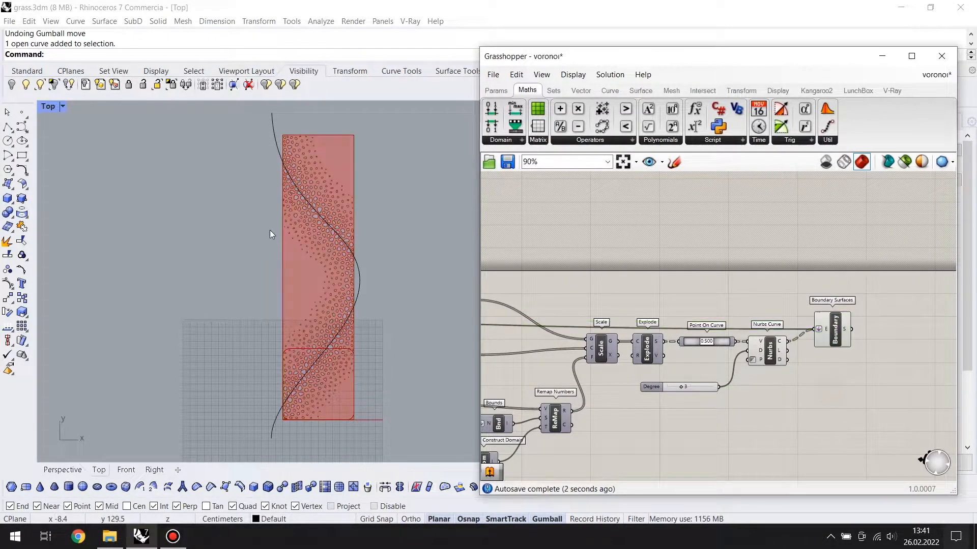
Move the control points at the upper end of the attractor curve inward toward the perforated strip
scroll(310, 199, "up", 12)
scroll(303, 194, "down", 10)
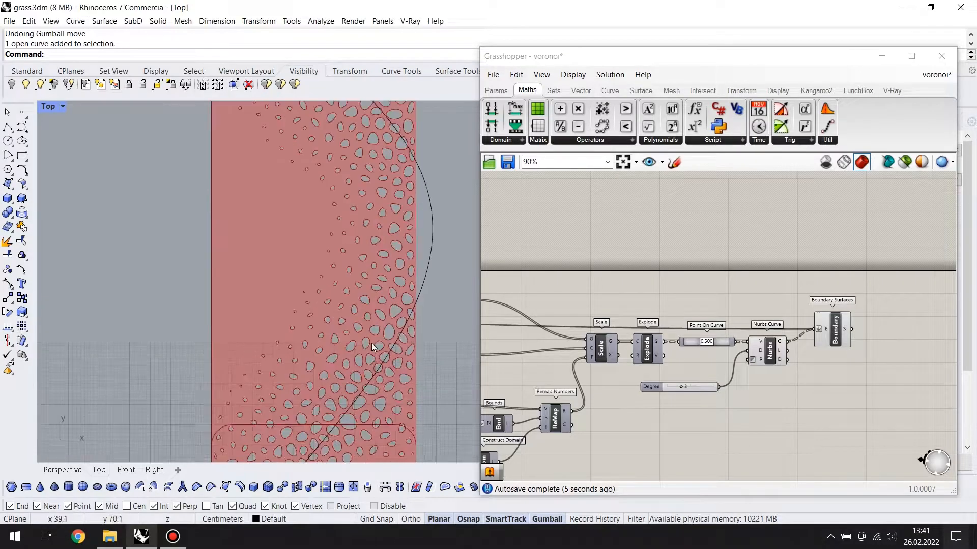
right_click_drag(383, 325, 353, 295)
right_click_drag(831, 369, 778, 364)
scroll(327, 220, "up", 4)
left_click(301, 209)
left_click_drag(264, 124, 303, 201)
left_click_drag(321, 170, 350, 170)
left_click_drag(301, 238, 301, 238)
Move the control points at the lower end of the attractor curve inward toward the perforated strip
left_click(232, 335)
right_click_drag(255, 324, 278, 244)
left_click_drag(276, 330, 318, 418)
left_click(313, 380)
mouse_move(297, 351)
left_mouse_down()
mouse_move(325, 405)
mouse_move(354, 382)
left_mouse_up()
left_click(412, 417)
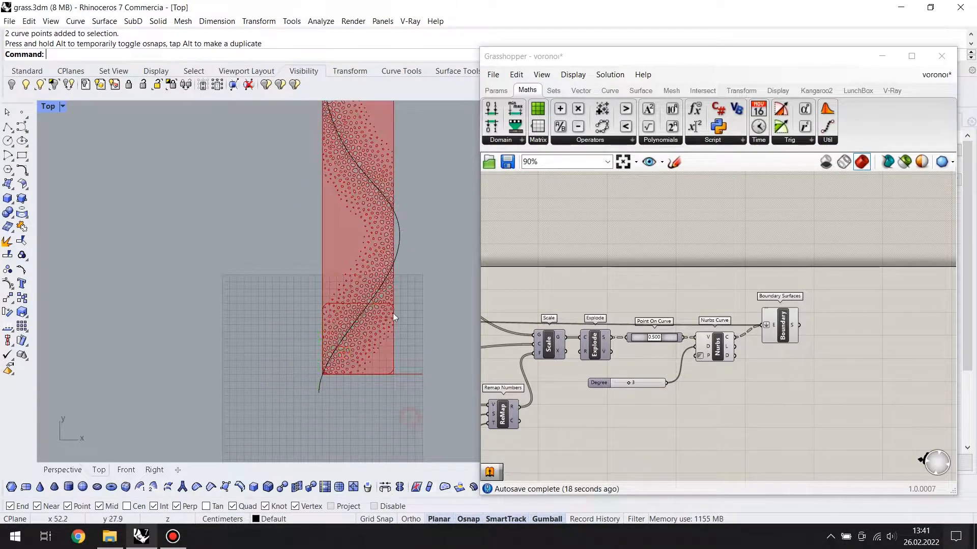
Move the attractor curve's middle control points inward so its bulge lies inside the strip
left_click(395, 226)
left_click_drag(407, 177, 446, 322)
left_click_drag(396, 300, 395, 301)
left_click_drag(437, 242, 441, 304)
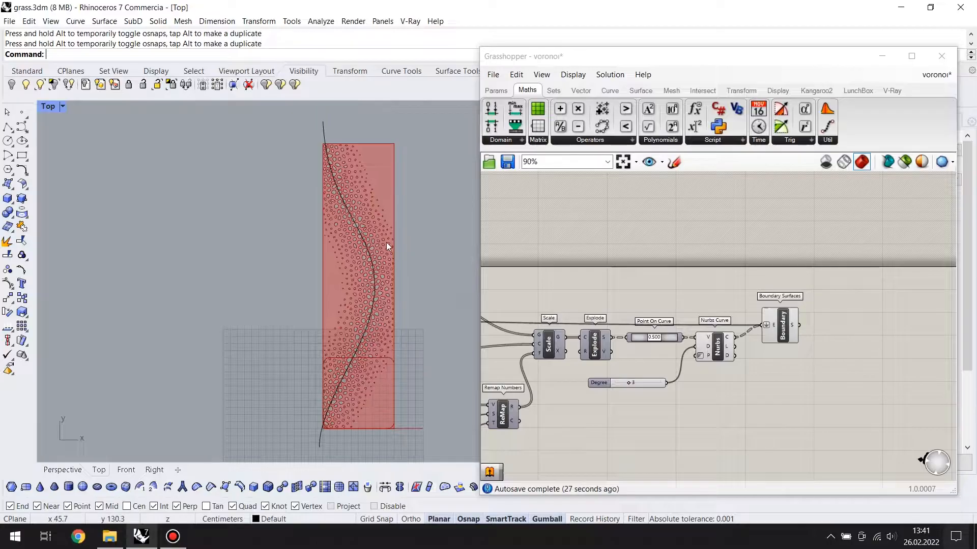
right_click_drag(384, 286, 386, 252)
Add an Extrude component and connect the S output of Boundary Surfaces to its B input
scroll(910, 330, "up", 3)
left_click(701, 325)
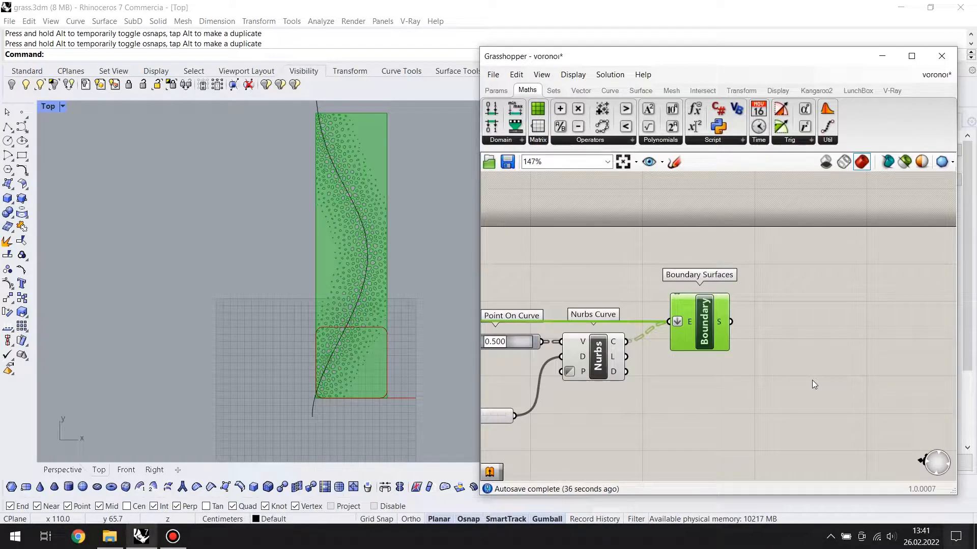
double_click(768, 350)
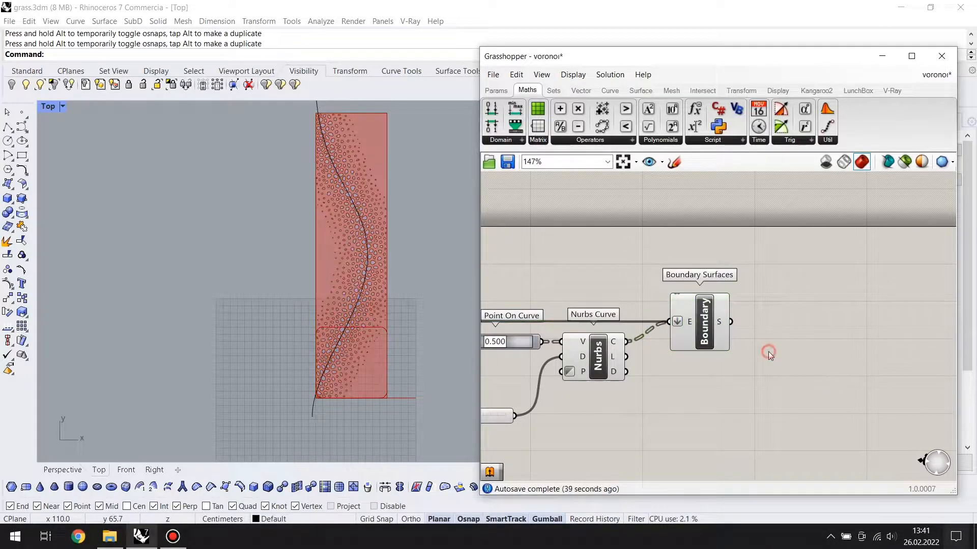
type("6x")
left_click(757, 341)
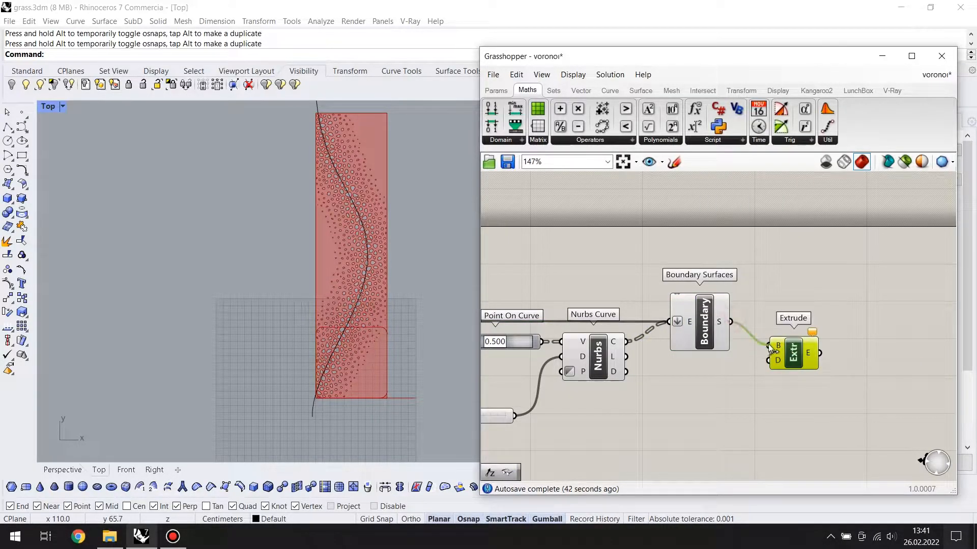
left_click_drag(805, 368, 810, 345)
Add a Unit Z component for Extrude's D input and drive its F input with a slider set to 1
double_click(734, 391)
type("z")
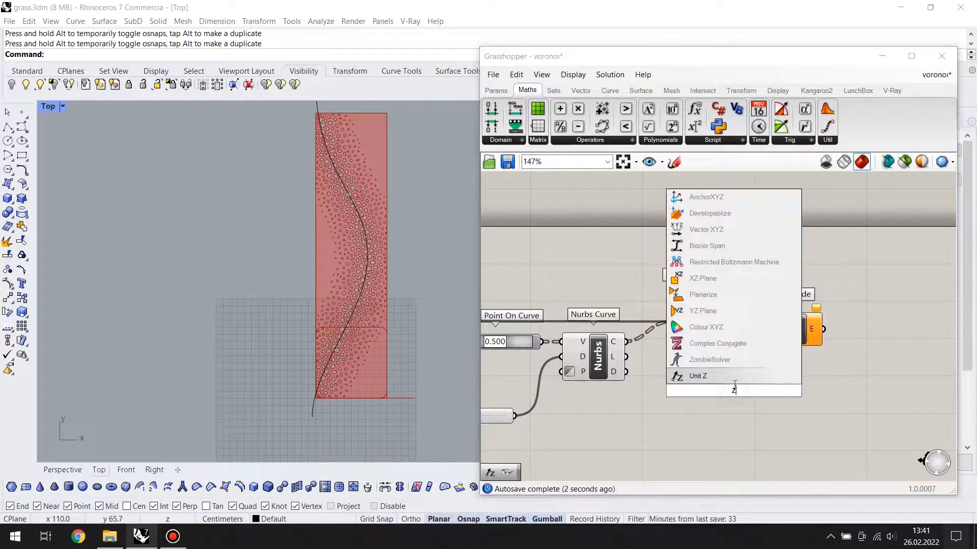
left_click(750, 376)
left_click_drag(739, 396, 736, 396)
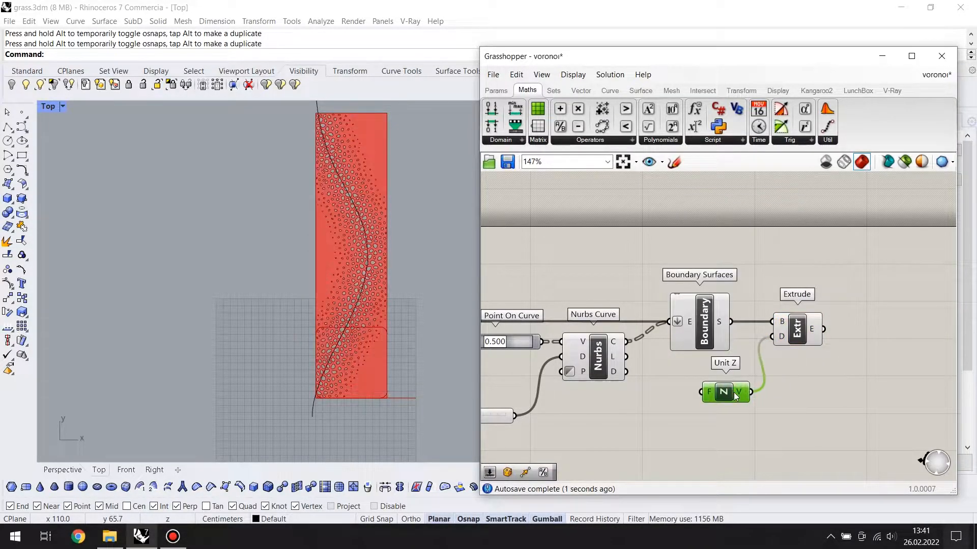
double_click(610, 432)
type("1")
key("Return")
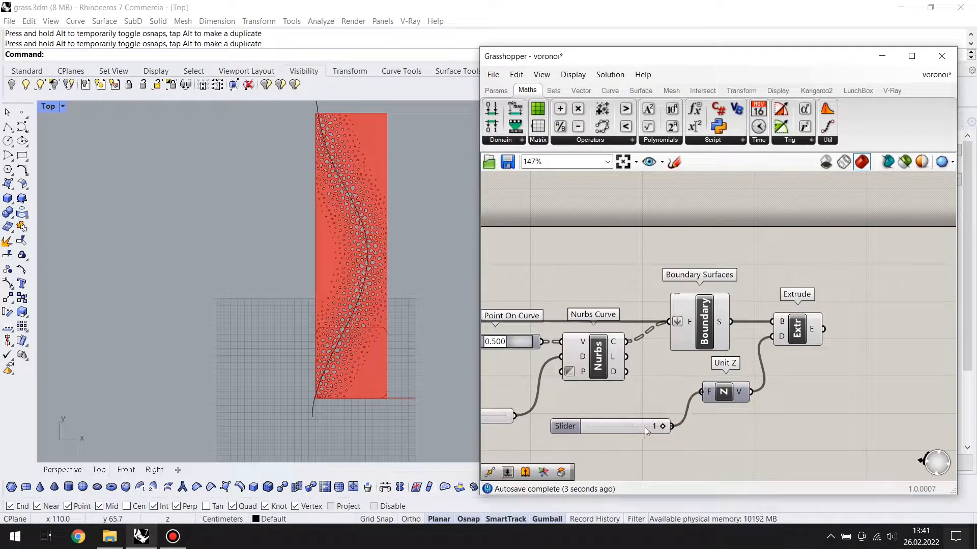
left_click_drag(644, 426, 657, 404)
left_click_drag(724, 391, 727, 405)
Add a Bounding Box component beside Extrude and set it to Union Box
left_click(800, 332)
left_click(822, 343)
right_click_drag(822, 343, 719, 351)
double_click(720, 351)
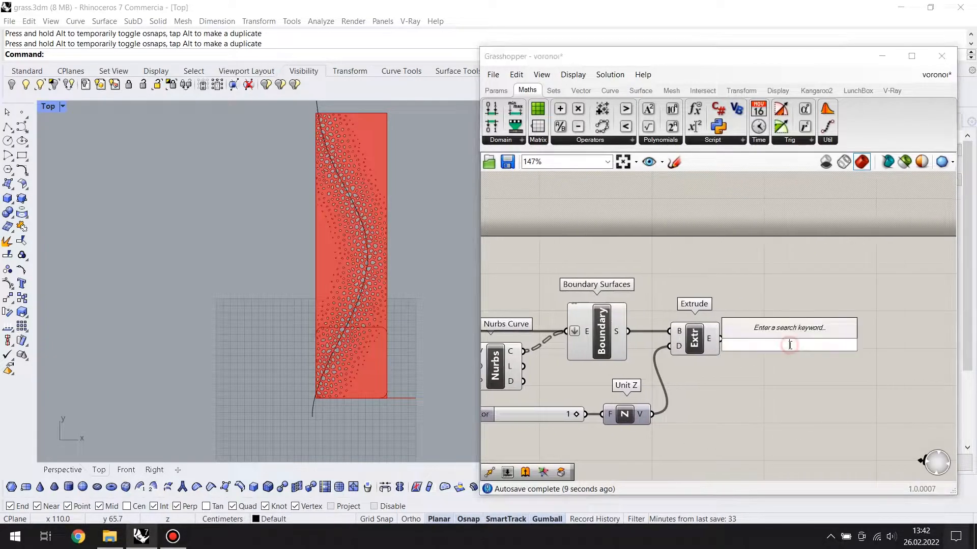
type("boun")
left_click(765, 297)
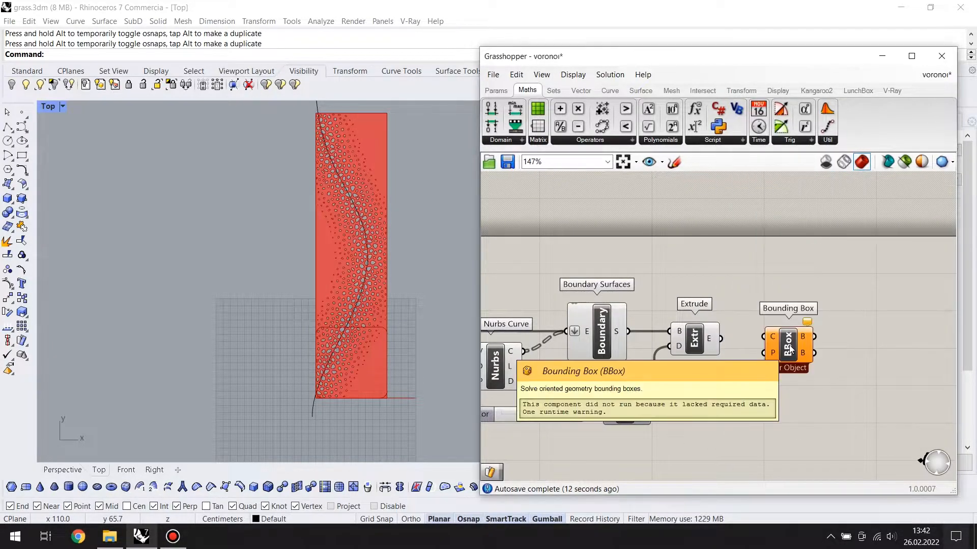
right_click(792, 337)
left_click(842, 416)
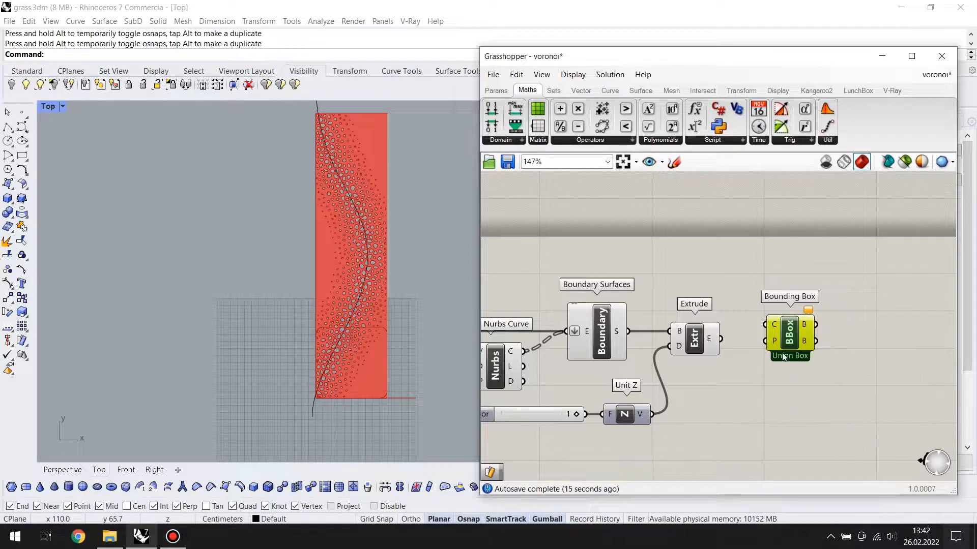
Connect Extrude's E output to Bounding Box's C input and flatten that input
left_click_drag(755, 336, 766, 324)
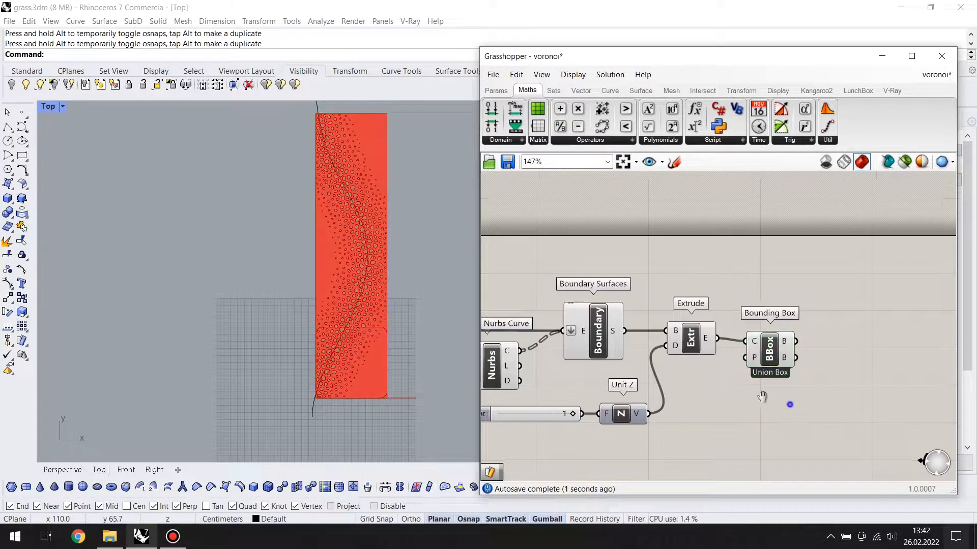
right_click_drag(871, 377, 783, 358)
double_click(783, 359)
right_click(669, 325)
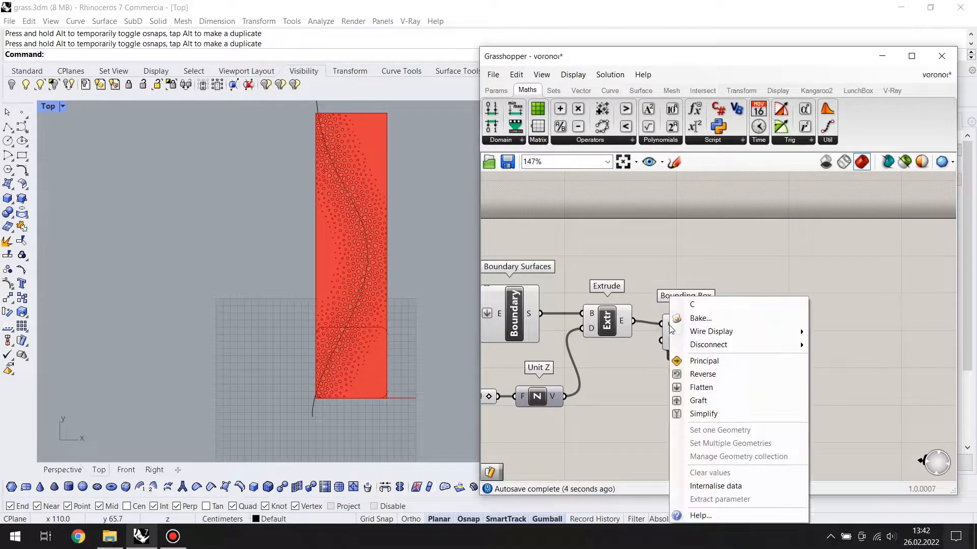
left_click(704, 387)
left_click_drag(686, 337, 711, 337)
Add a Surface Morph component and reposition Bounding Box below the line between Extrude and the new component
double_click(795, 364)
type("sura")
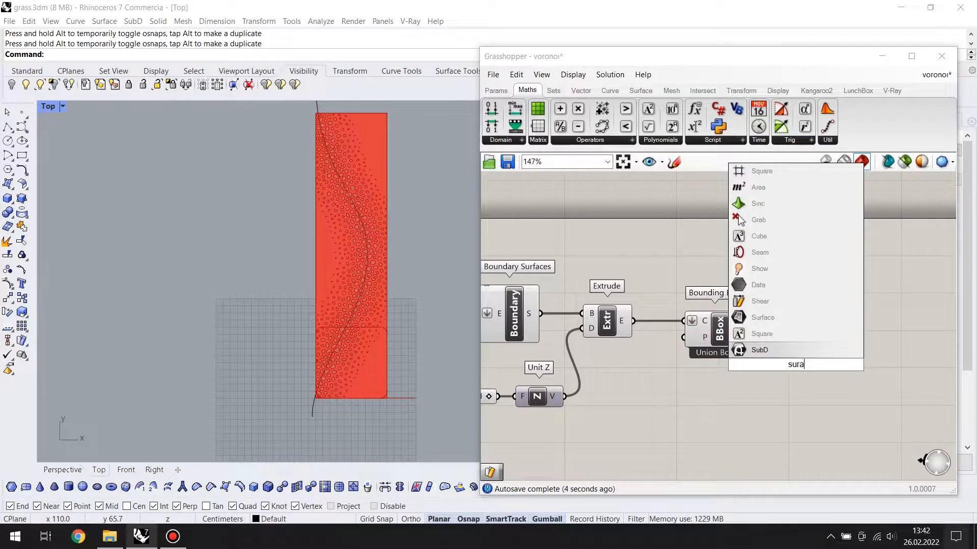
key("BackSpace")
type("face")
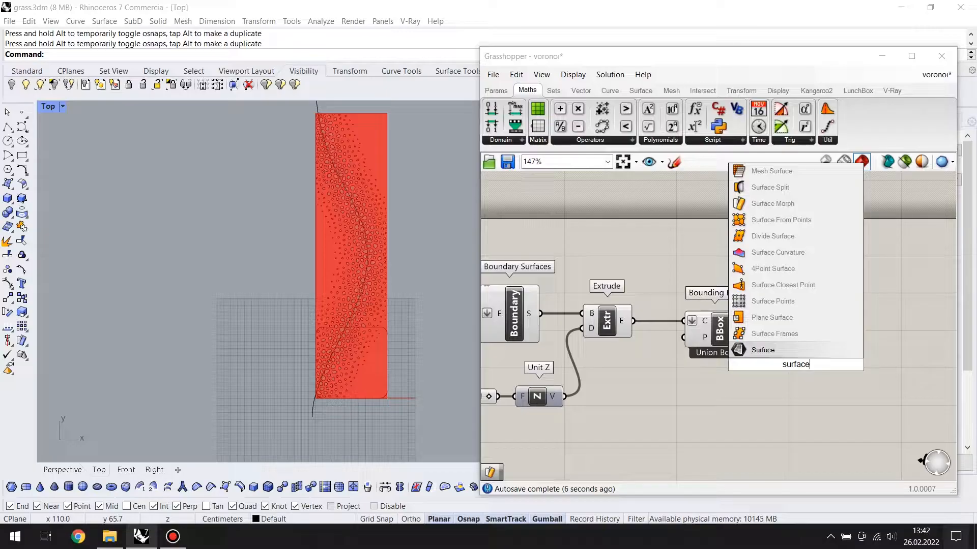
left_click(773, 204)
left_click_drag(793, 363, 817, 359)
left_click_drag(719, 338, 691, 383)
right_click_drag(750, 380, 714, 381)
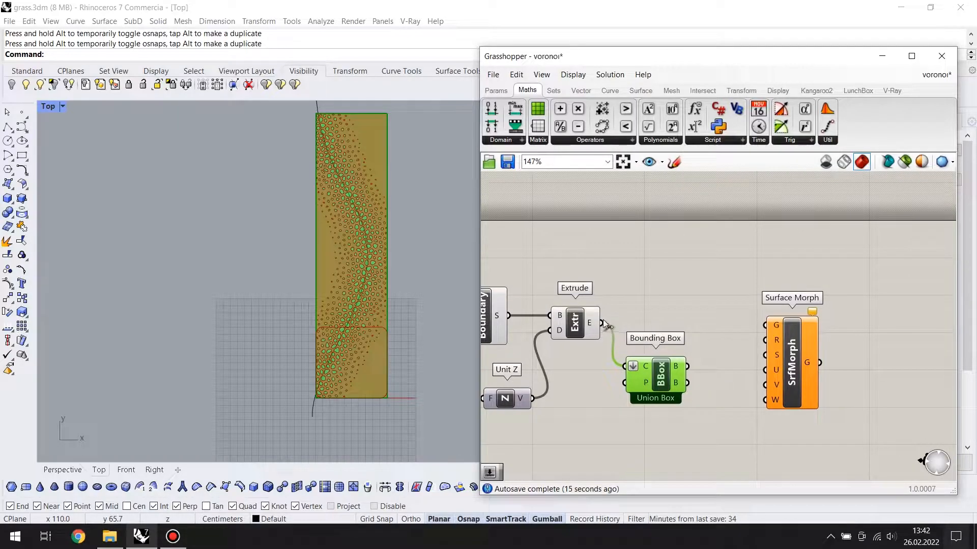
Connect Extrude's E output to Surface Morph's G input and disable Surface Morph while it is being wired
left_click_drag(744, 327, 765, 324)
middle_click(798, 359)
left_click(856, 363)
Connect Bounding Box's first B output to Surface Morph's R input and reparameterize the S input
left_click(666, 374)
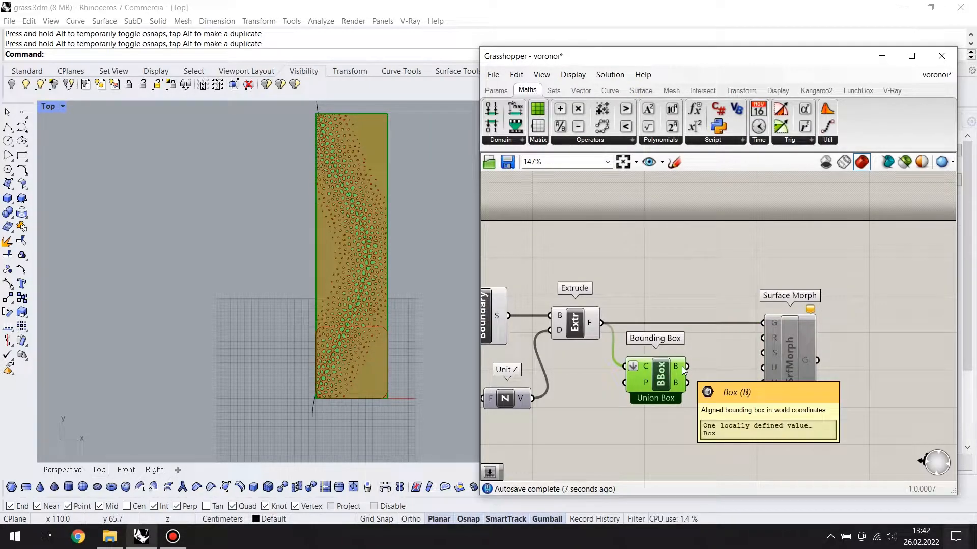
right_click(782, 362)
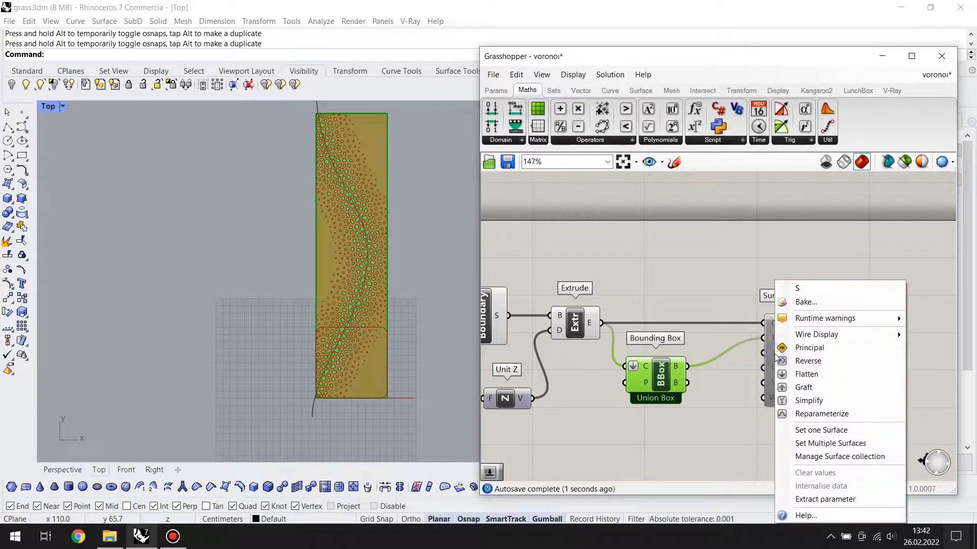
left_click(820, 415)
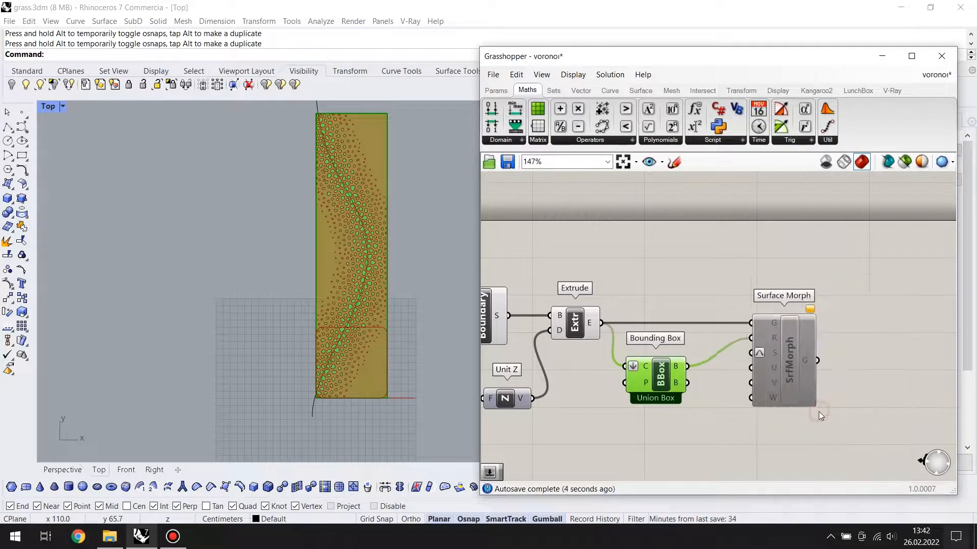
Add a number slider set to 1 and connect it to Surface Morph's U, V and W inputs
double_click(696, 432)
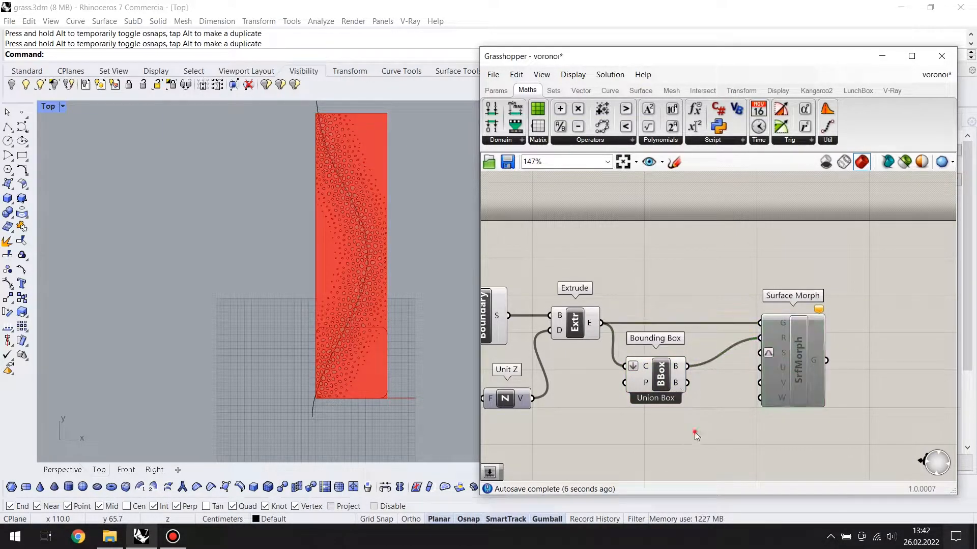
type("1")
left_click(724, 427)
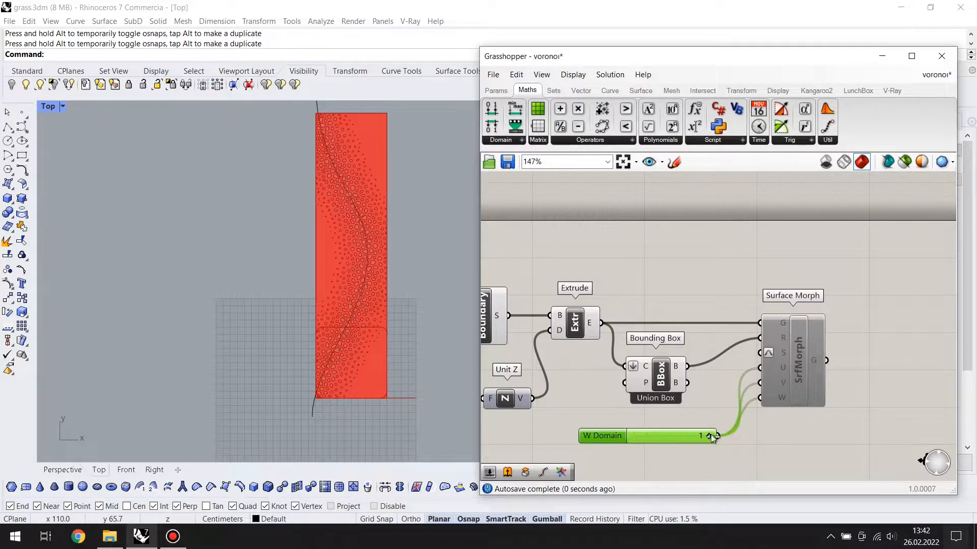
left_click_drag(778, 358, 783, 358)
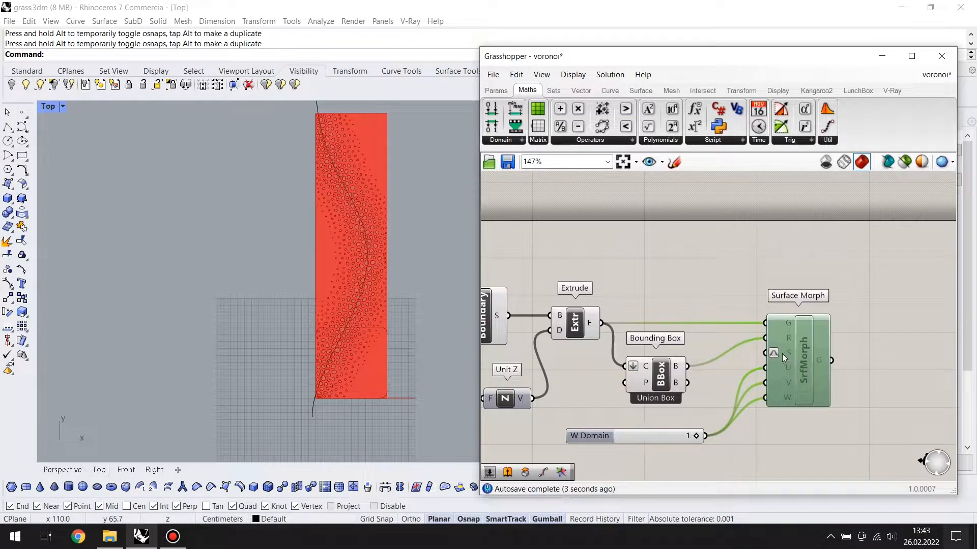
Connect the rounded cube's wall surface from the start of the definition to Surface Morph's S input
mouse_move(776, 352)
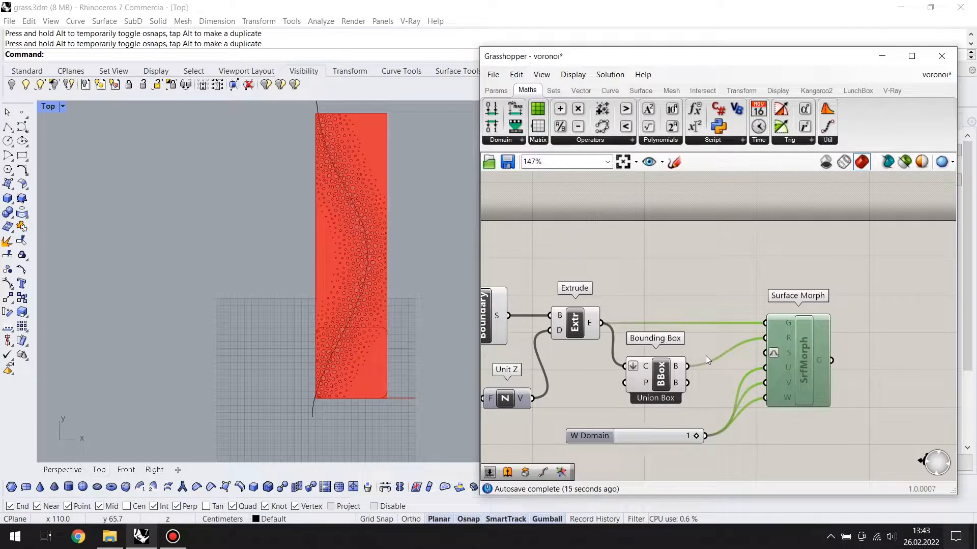
scroll(706, 355, "down", 10)
right_click_drag(580, 357, 883, 353)
scroll(686, 346, "up", 5)
scroll(685, 345, "up", 3)
right_click_drag(745, 349, 625, 346)
left_click_drag(603, 325, 872, 369)
left_click(814, 294)
Switch to the Perspective view and enable Surface Morph so the perforated strip wraps around the cube
double_click(53, 110)
left_click(444, 107)
double_click(444, 107)
right_click_drag(305, 274, 234, 346)
left_click(882, 358)
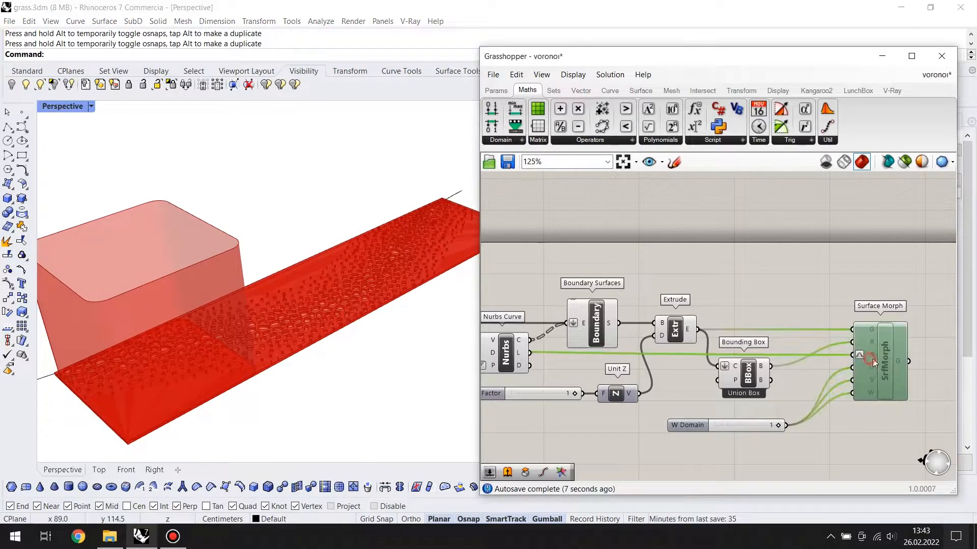
middle_click(883, 358)
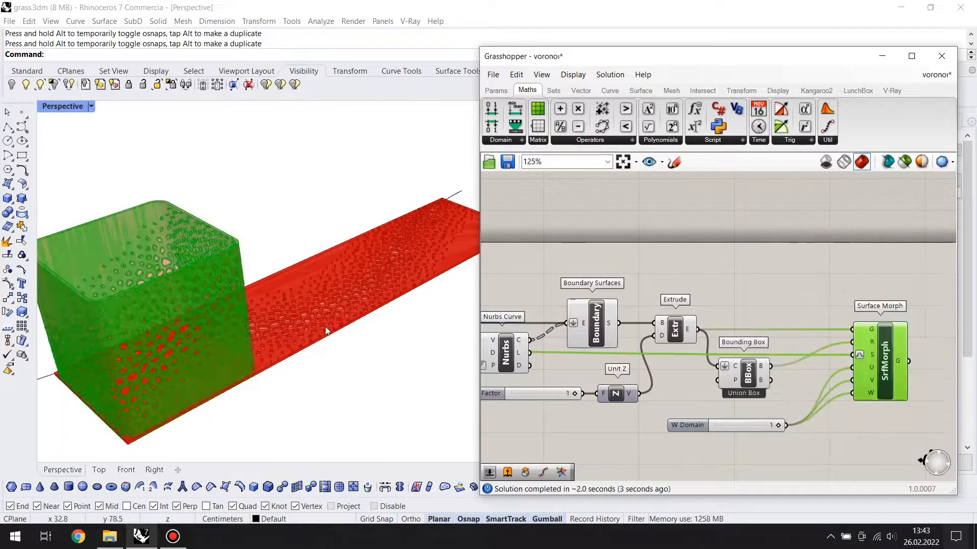
right_click_drag(325, 328, 271, 269)
scroll(238, 270, "down", 5)
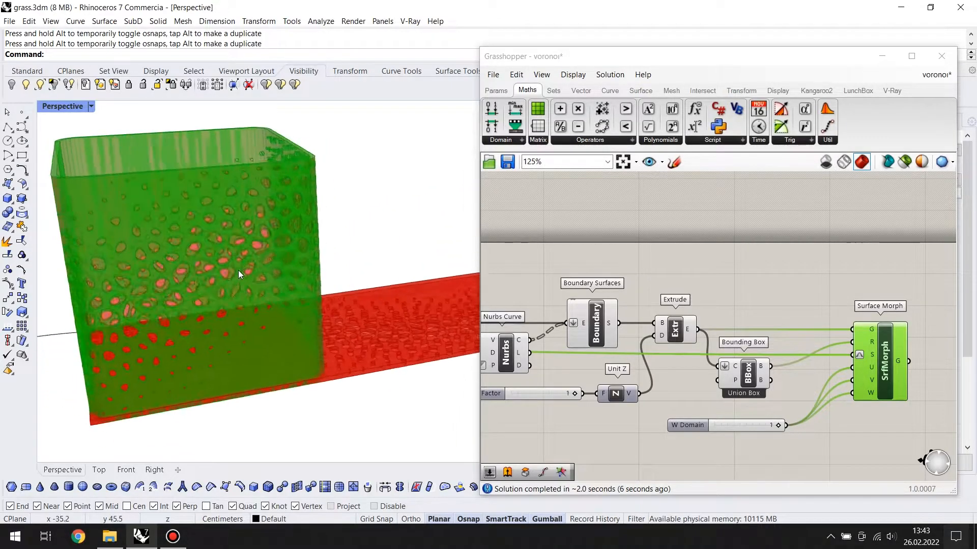
Turn off the preview of the components between the cube surface and Surface Morph, and hide the attractor curve
left_click(717, 320)
scroll(782, 317, "down", 3)
left_click_drag(816, 225, 534, 421)
middle_click(690, 327)
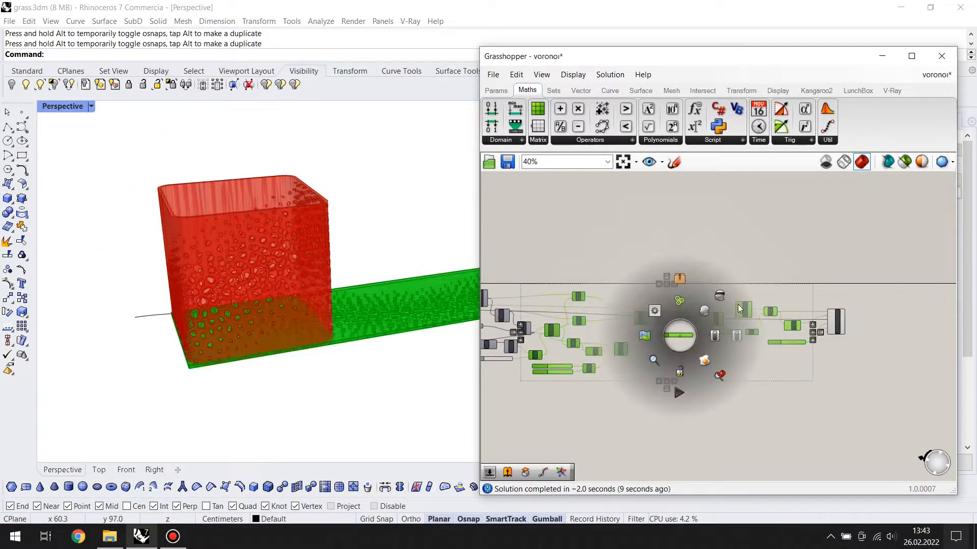
left_click(671, 306)
scroll(683, 265, "down", 3)
left_click(683, 225)
left_click_drag(431, 250, 390, 346)
key("ctrl+h")
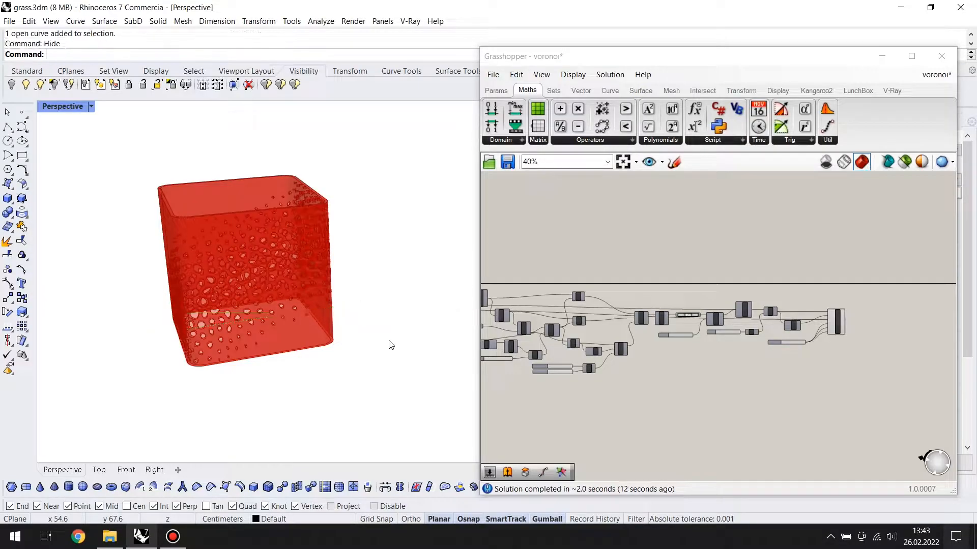
Bake the Surface Morph result into the Rhino document with its colour set by layer
scroll(287, 286, "up", 5)
scroll(349, 266, "down", 3)
key("ctrl+w")
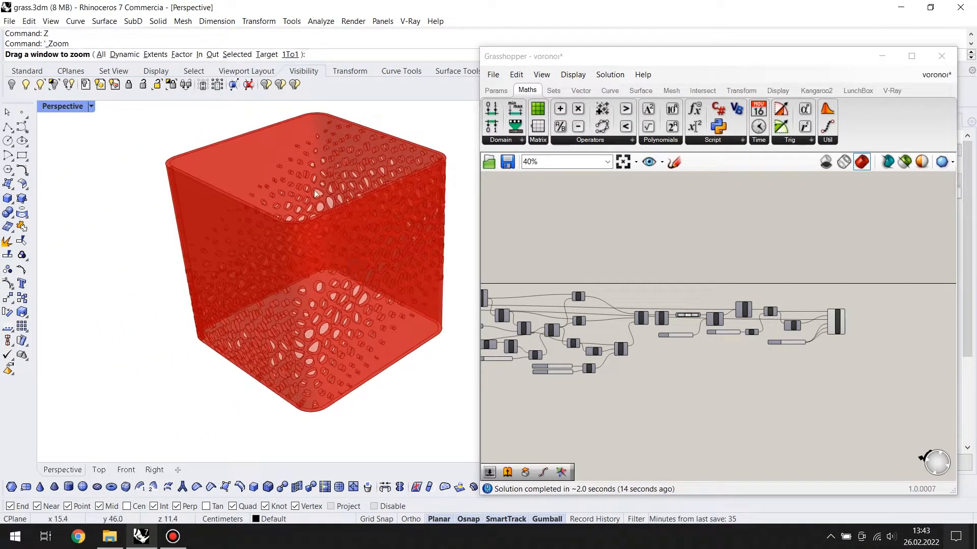
left_click_drag(305, 254, 189, 153)
scroll(248, 214, "down", 2)
scroll(274, 229, "up", 3)
scroll(356, 284, "down", 3)
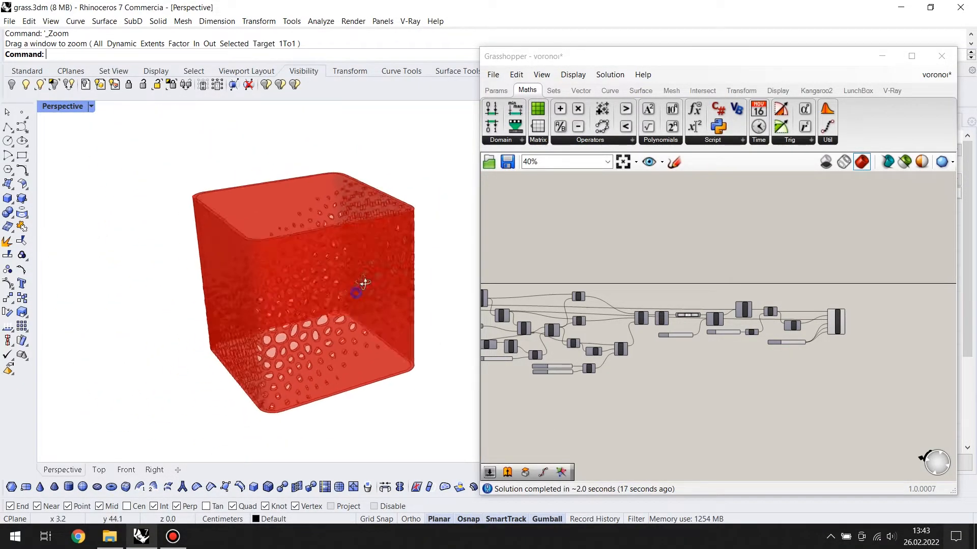
scroll(814, 371, "up", 4)
right_click(823, 306)
left_click(834, 358)
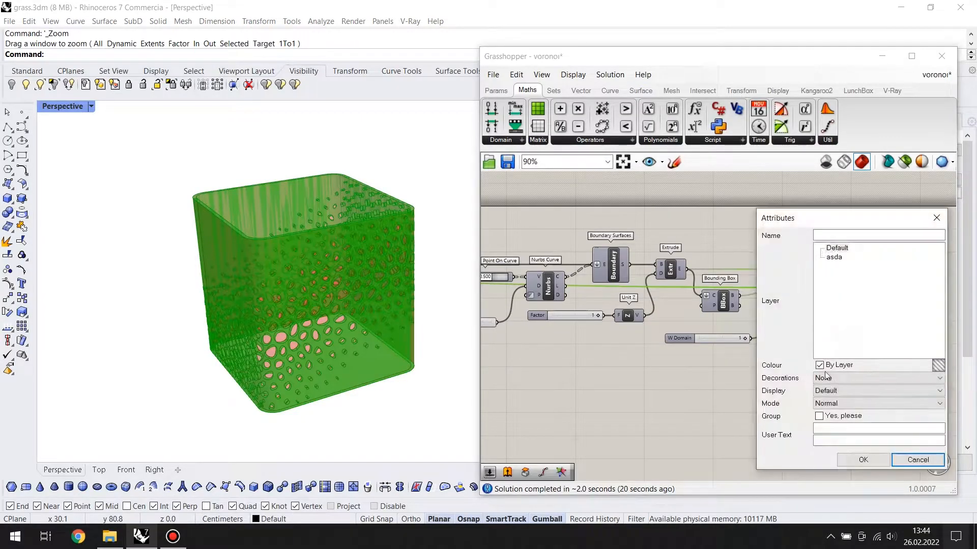
left_click(862, 460)
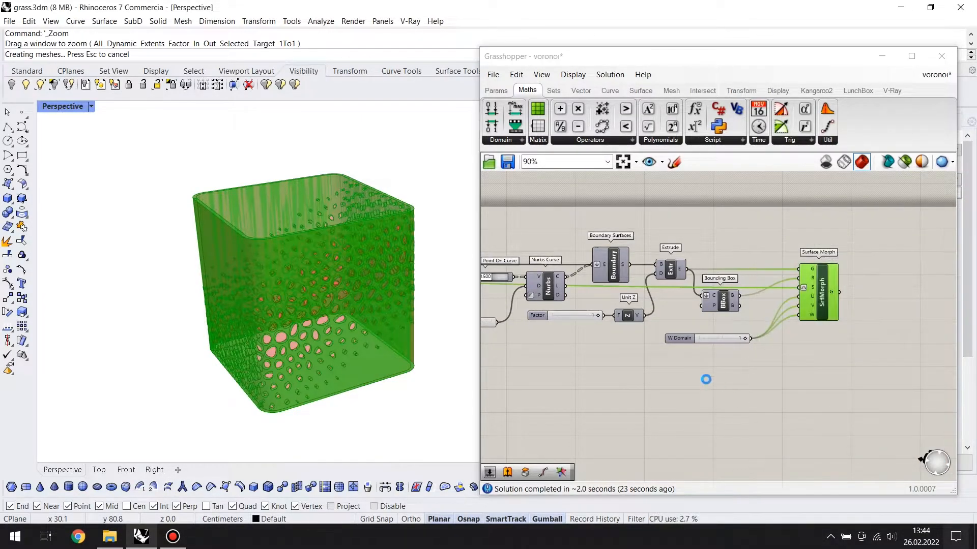
Turn off Surface Morph's preview and minimize the Grasshopper window
left_click(854, 276)
left_click(820, 286)
middle_click(820, 286)
left_click(855, 248)
left_click(882, 60)
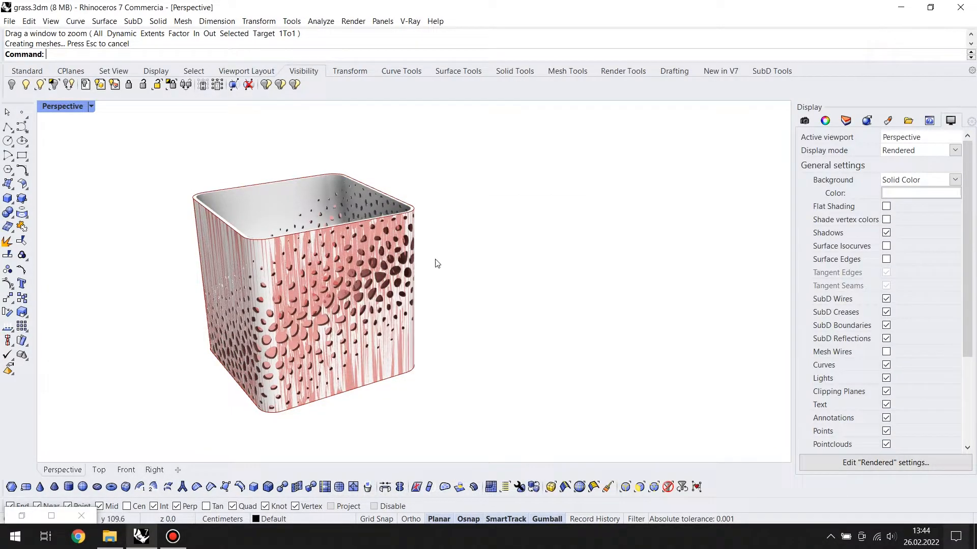
Restore the Grasshopper window and turn off the preview of all components in the definition
left_click(22, 515)
scroll(836, 234, "down", 2)
left_click_drag(861, 224, 515, 345)
middle_click(616, 294)
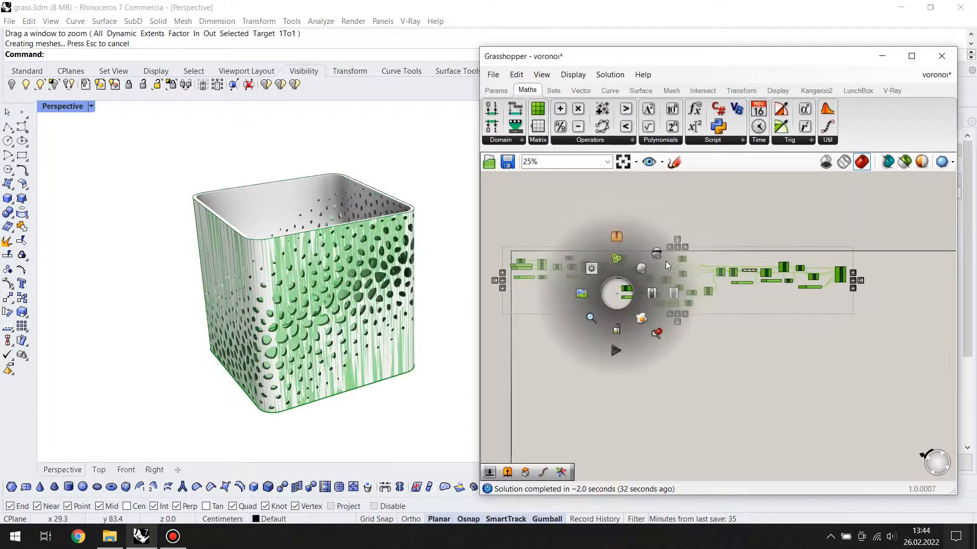
left_click(663, 264)
left_click(820, 231)
Minimize Grasshopper and duplicate the inner top edge of the baked perforated cube with DupEdge
left_click(883, 56)
type("z")
key("Return")
left_click_drag(471, 204, 221, 382)
scroll(390, 387, "down", 6)
right_click_drag(376, 326, 391, 278)
scroll(404, 320, "up", 3)
type("DupEdge")
key("Return")
left_click(261, 246)
key("Return")
Extrude the duplicated edge as a solid down to the cube's bottom edge
type("E")
key("Return")
scroll(401, 260, "down", 3)
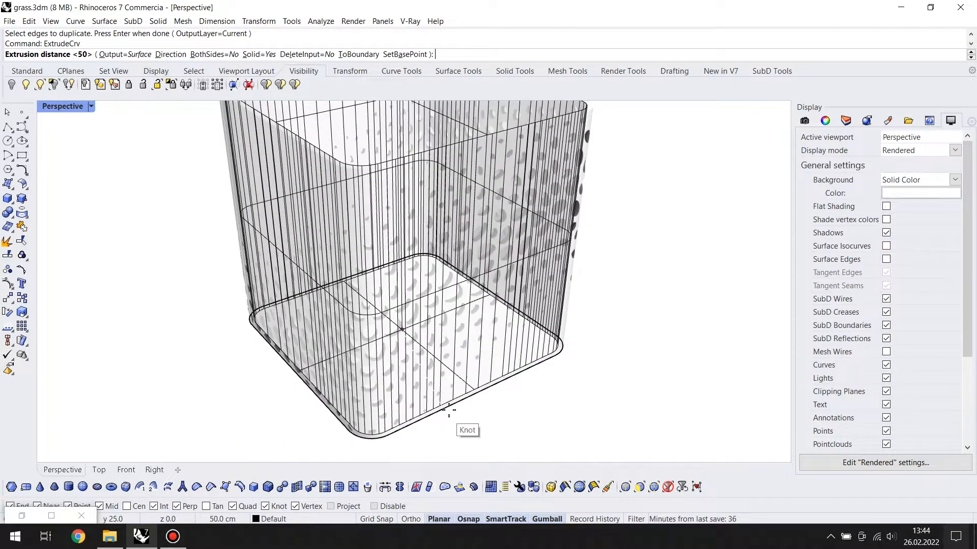
left_click(448, 411)
Select the duplicated edge curve with the curve selection filter and hide it
scroll(438, 318, "down", 2)
right_click_drag(431, 312, 438, 330)
left_click(440, 213)
key("Escape")
left_click(444, 217)
key("Escape")
left_click(444, 216)
left_click(442, 208)
key("Escape")
scroll(291, 174, "up", 2)
left_click(288, 181)
key("Escape")
left_click(292, 172)
key("Escape")
left_click(185, 70)
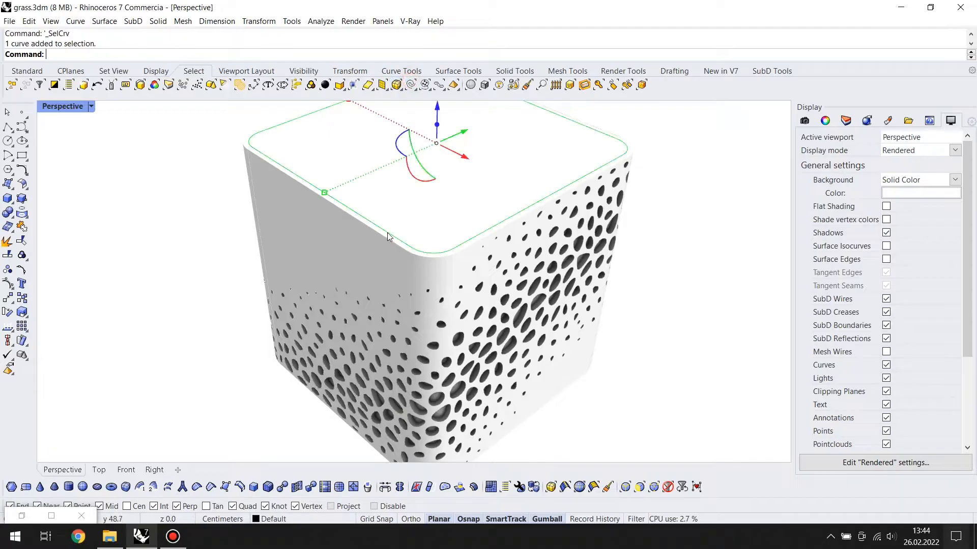
right_click_drag(388, 234, 270, 160)
Show the Perspective view in a floating viewport and turn on Surface Edges for the Rendered display mode
double_click(50, 109, "ctrl")
double_click(218, 108)
right_click_drag(356, 153, 565, 300)
left_click_drag(513, 7, 371, 65)
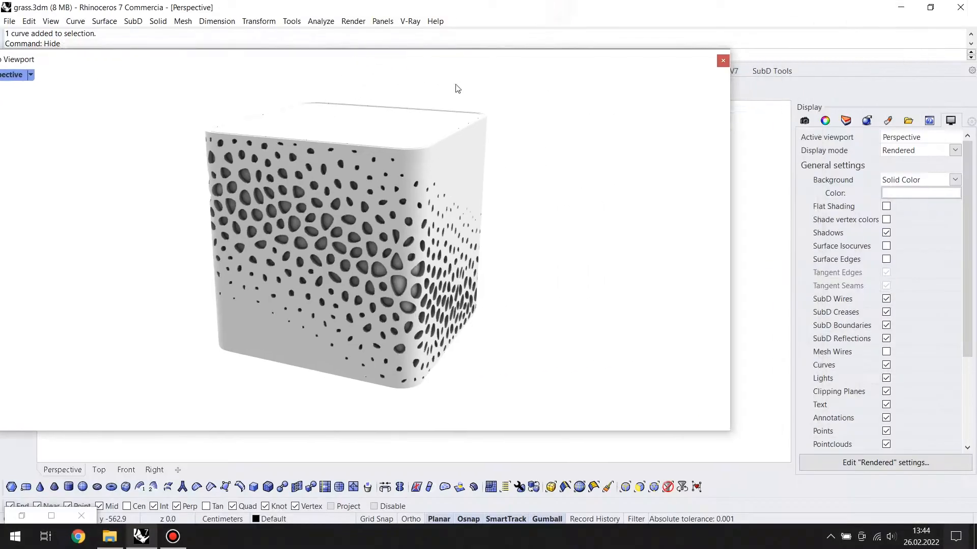
left_click(886, 260)
Examine the perforated cube from several sides in the maximized floating viewport, then close that viewport
left_click_drag(479, 59, 562, 0)
right_click_drag(656, 284, 491, 308)
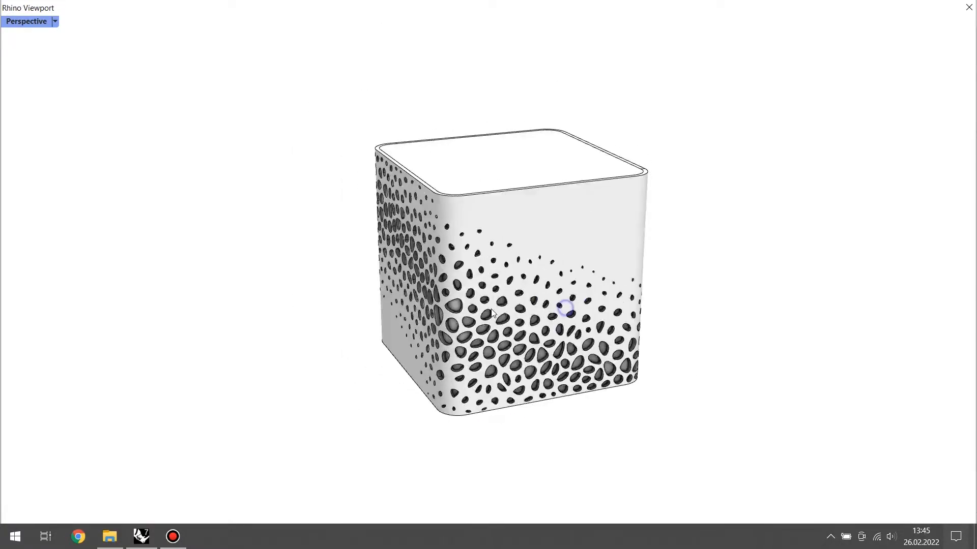
left_click_drag(421, 12, 437, 91)
left_click(808, 93)
right_click_drag(555, 290, 421, 304)
right_click_drag(382, 333, 311, 434)
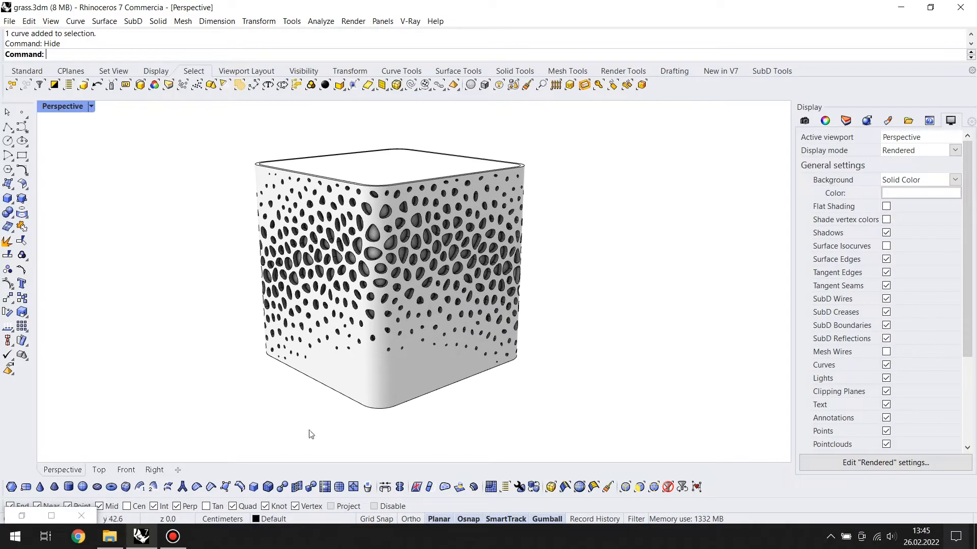
Restore Grasshopper, show the hidden attractor curve and drag one of its control points
left_click(22, 521)
left_click(303, 71)
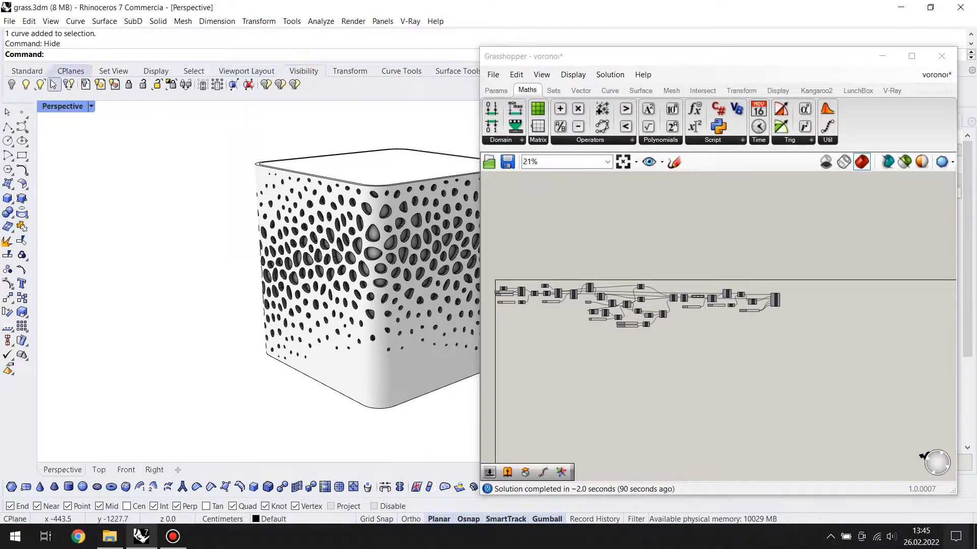
left_click(40, 85)
right_click(305, 272)
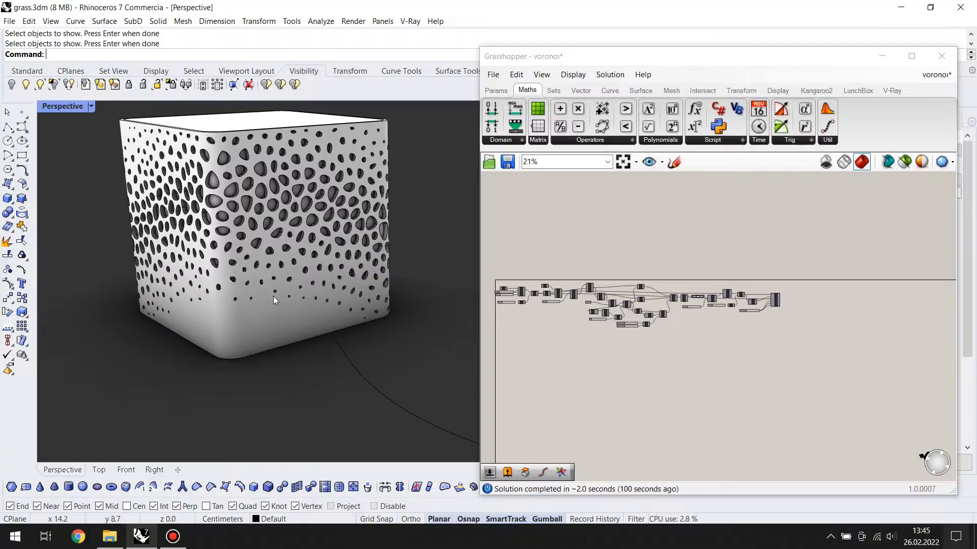
right_click_drag(357, 366, 411, 286)
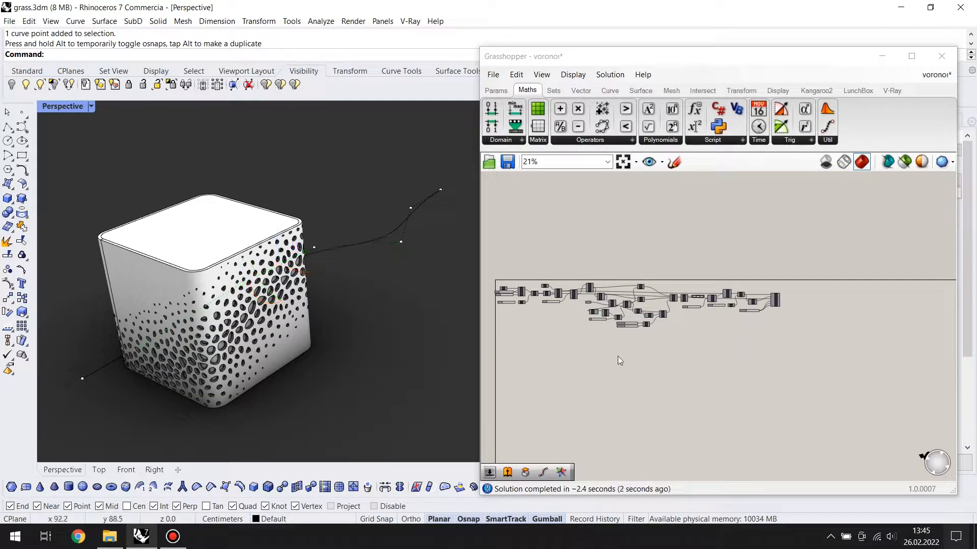
Turn the preview of Surface Morph back on
scroll(737, 308, "up", 3)
left_click(807, 294)
middle_click(807, 293)
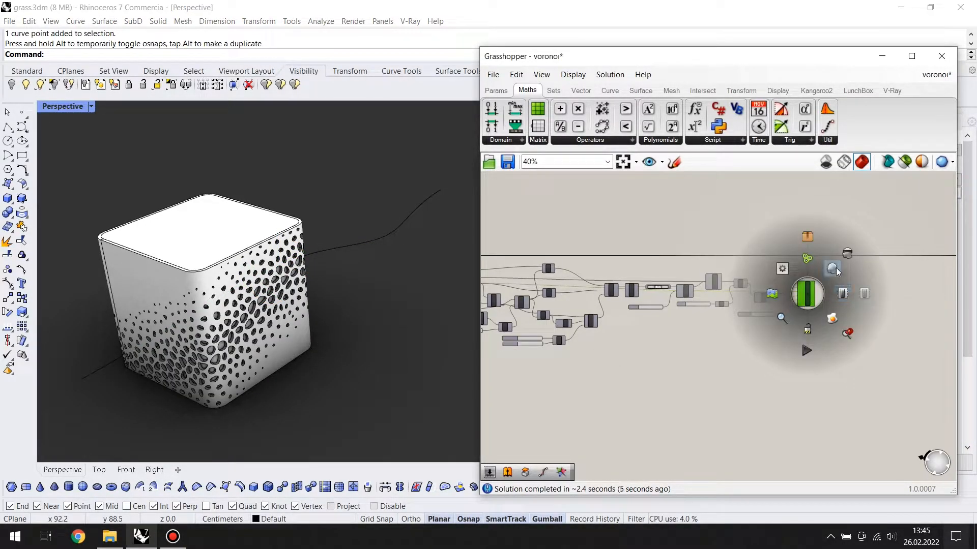
left_click(750, 392)
Undo the last drag and hide the baked perforated cube and the solid extrusion inside it
left_click_drag(300, 159, 144, 394)
key("ctrl+z")
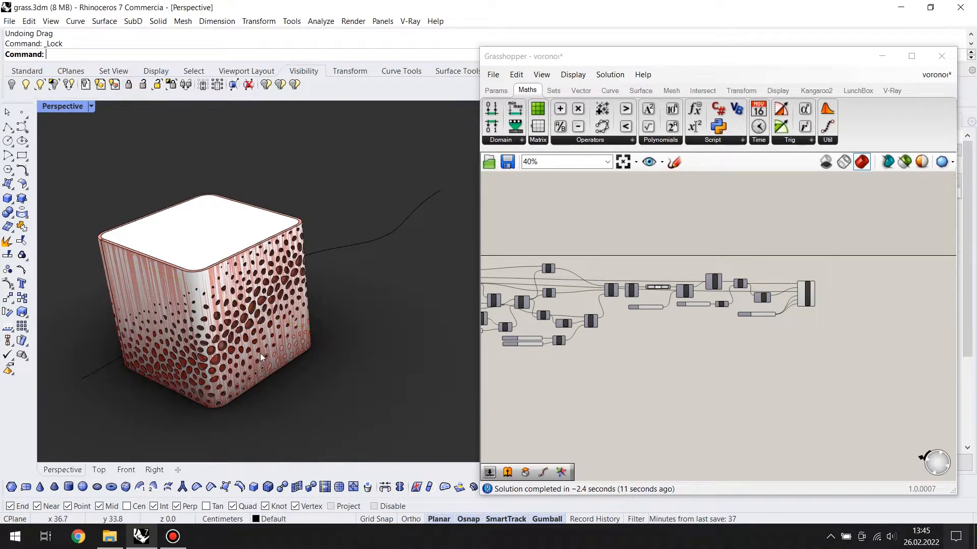
left_click(219, 295)
key("ctrl+h")
left_click(219, 295)
key("ctrl+h")
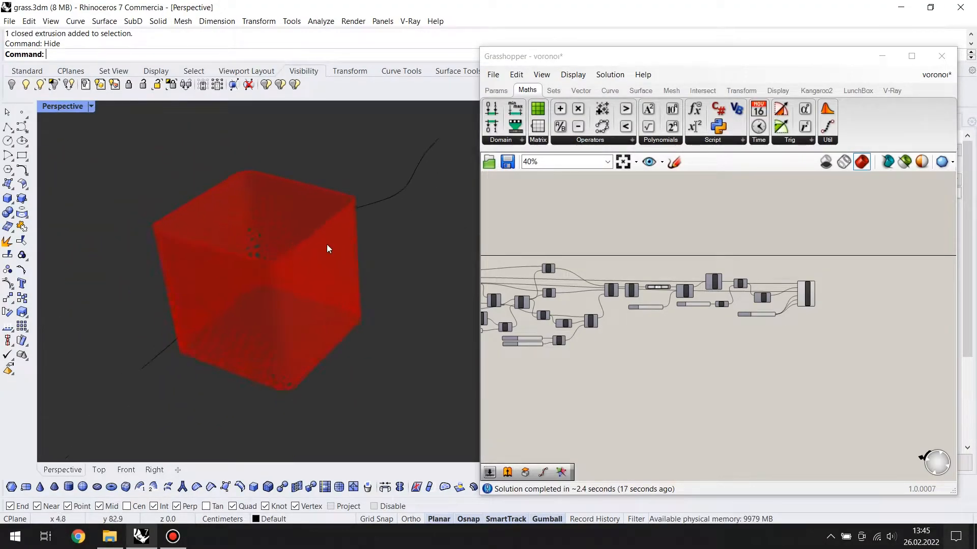
Add a Custom Preview component and connect Surface Morph's G output to its G input
double_click(831, 362)
type("cust")
key("Return")
scroll(831, 362, "up", 2)
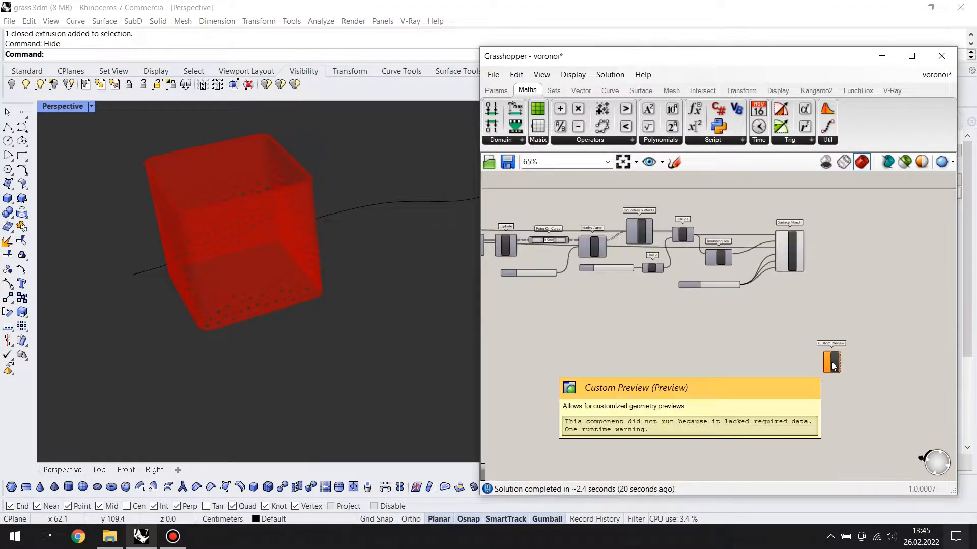
scroll(819, 305, "up", 5)
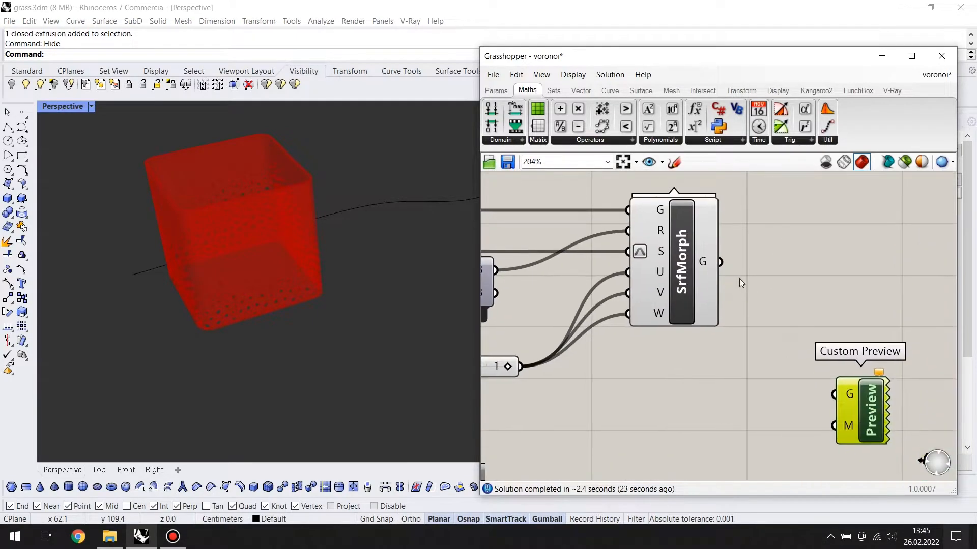
left_click_drag(837, 392, 837, 394)
left_click_drag(854, 411, 791, 298)
left_click(710, 395)
Turn off Surface Morph's own preview so only Custom Preview displays the cube
left_click(663, 267)
middle_click(664, 267)
left_click(705, 229)
left_click(629, 365)
right_click_drag(630, 365, 714, 353)
right_click_drag(151, 294, 276, 264)
right_click_drag(677, 356, 612, 370)
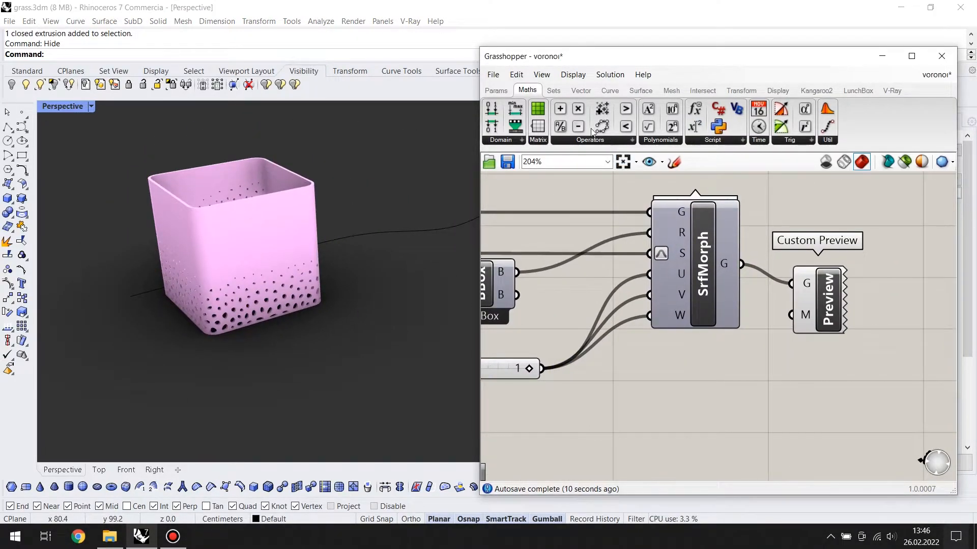
Add a white Colour Swatch and connect it to Custom Preview's M input
right_click(768, 390)
left_click(764, 347)
left_click_drag(817, 393, 790, 315)
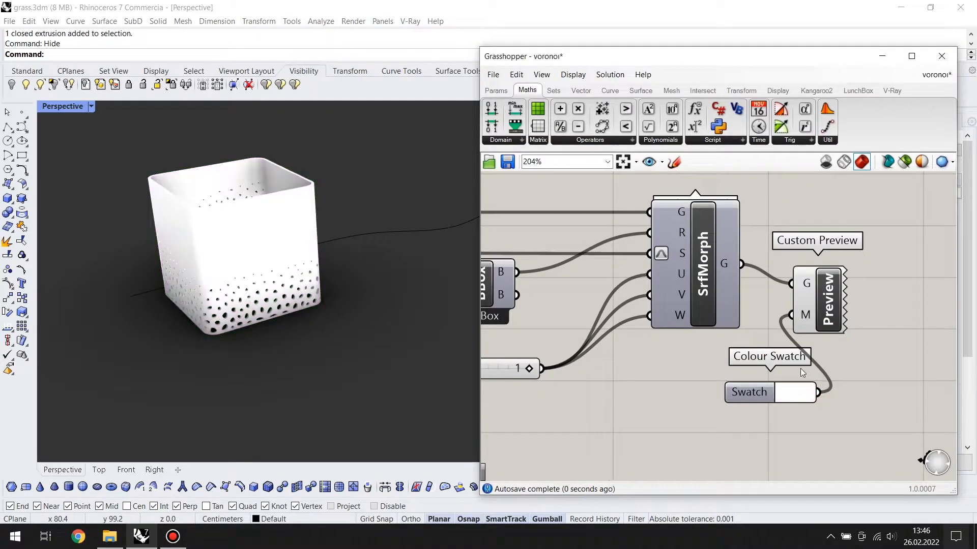
left_click_drag(795, 396, 714, 394)
right_click_drag(713, 394, 801, 408)
Turn on the attractor curve's control points and move two of its middle points to reshape the hole pattern
right_click_drag(175, 238, 270, 232)
left_click(374, 239)
key("F10")
left_click_drag(289, 156, 382, 249)
right_click_drag(382, 250, 423, 307)
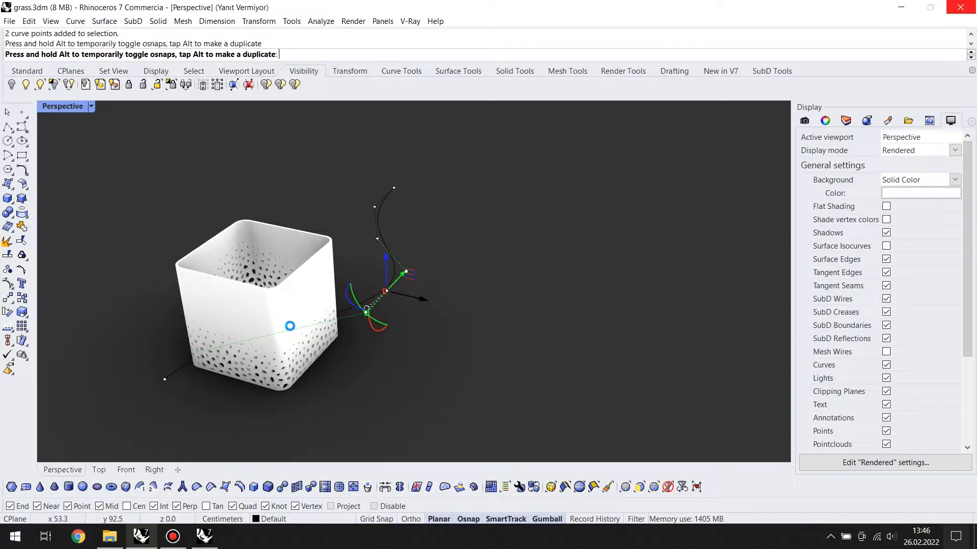
right_click_drag(325, 325, 430, 288)
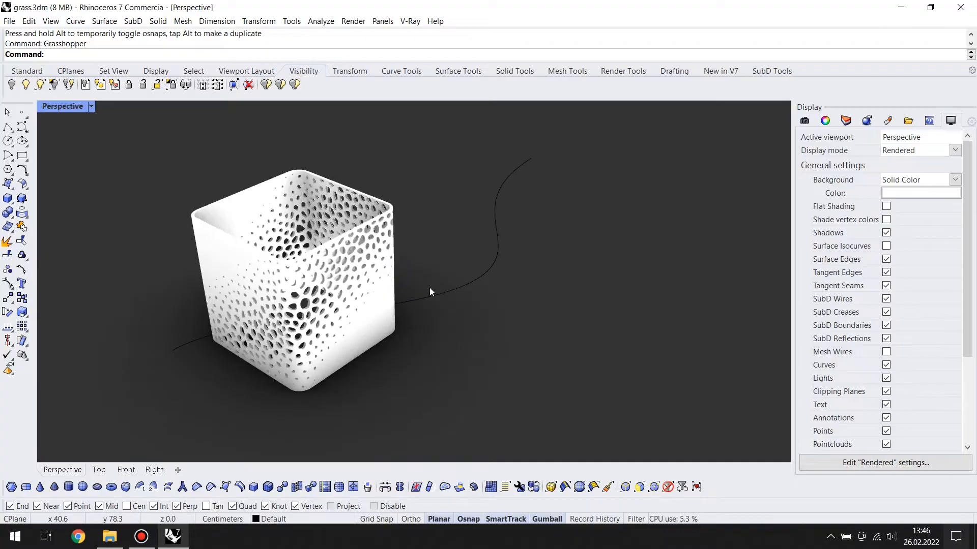